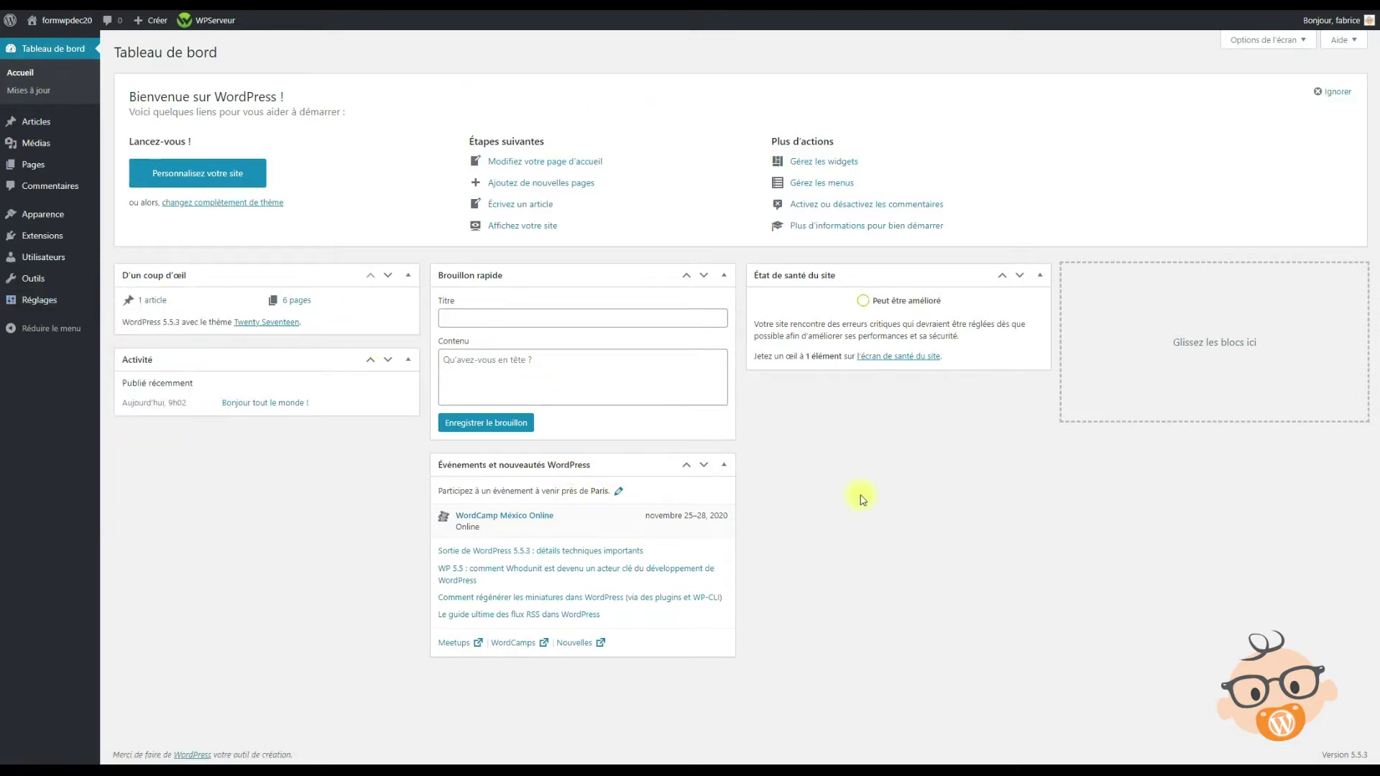
Open the general settings and review the site title, slogan and administration e-mail fields
click(29, 305)
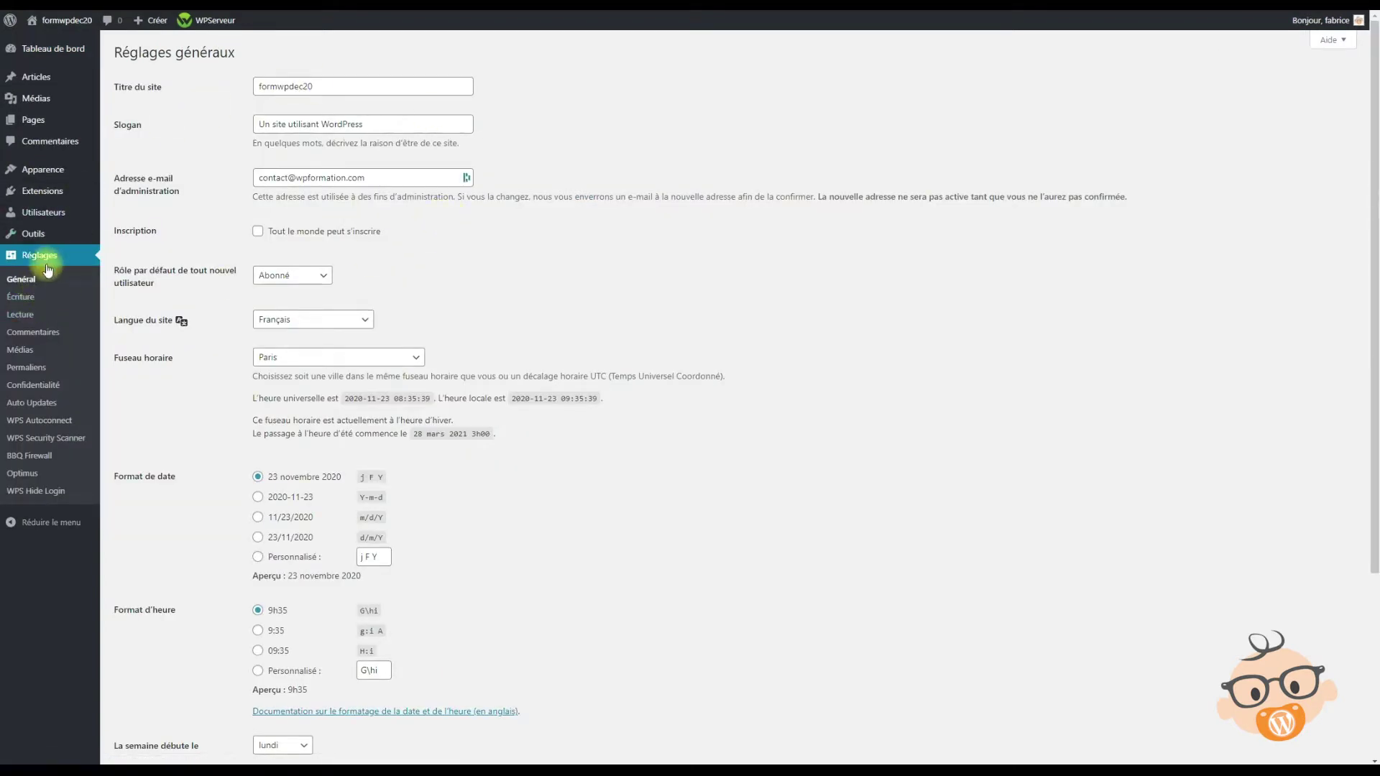
double_click(364, 86)
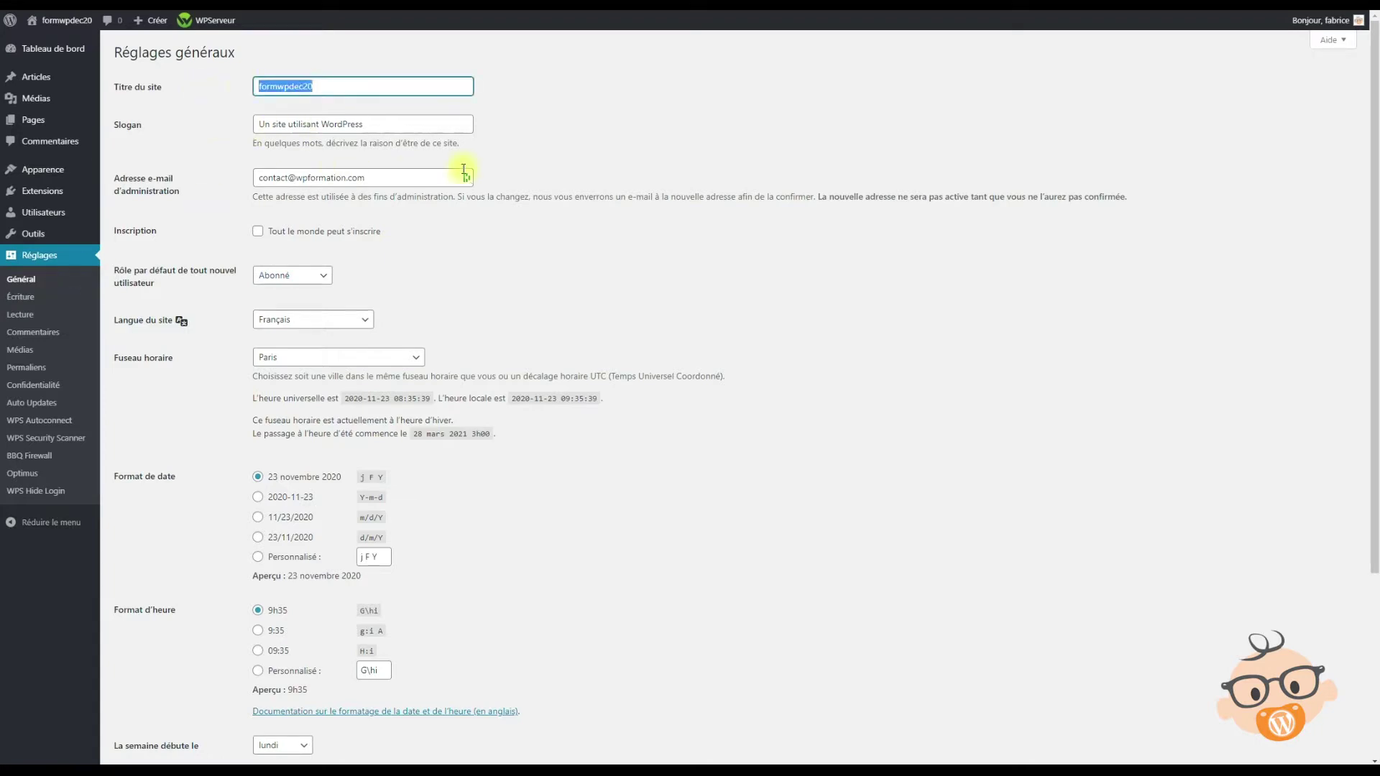
click(555, 148)
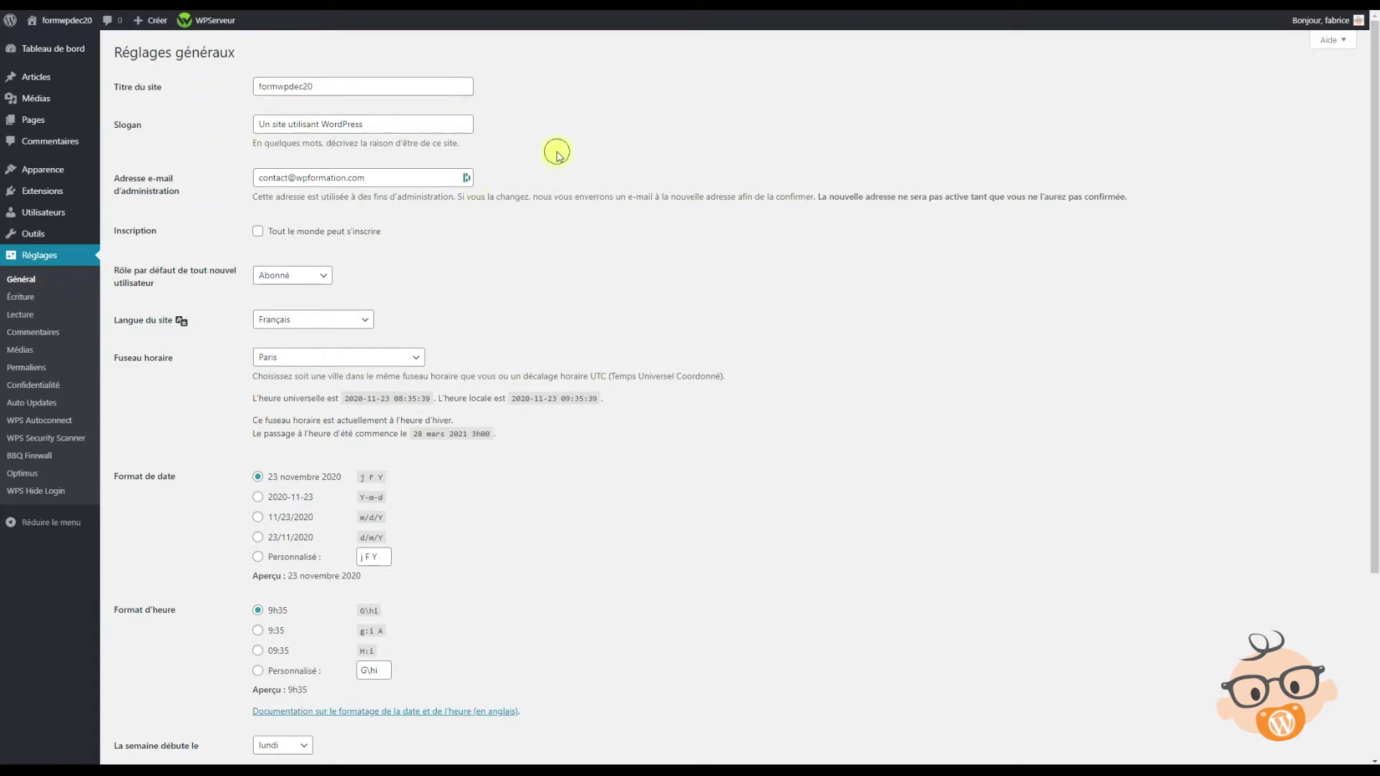
double_click(370, 87)
click(406, 125)
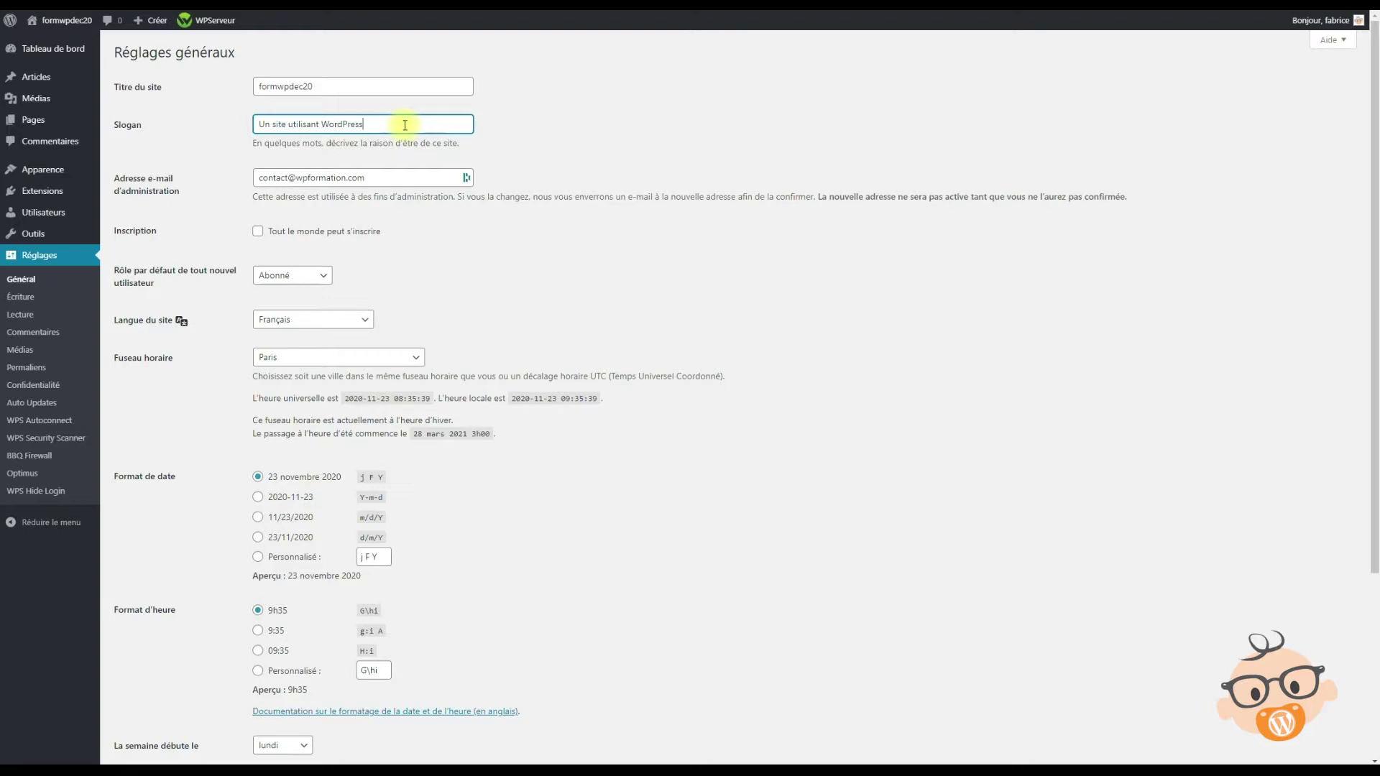
drag(404, 124, 256, 125)
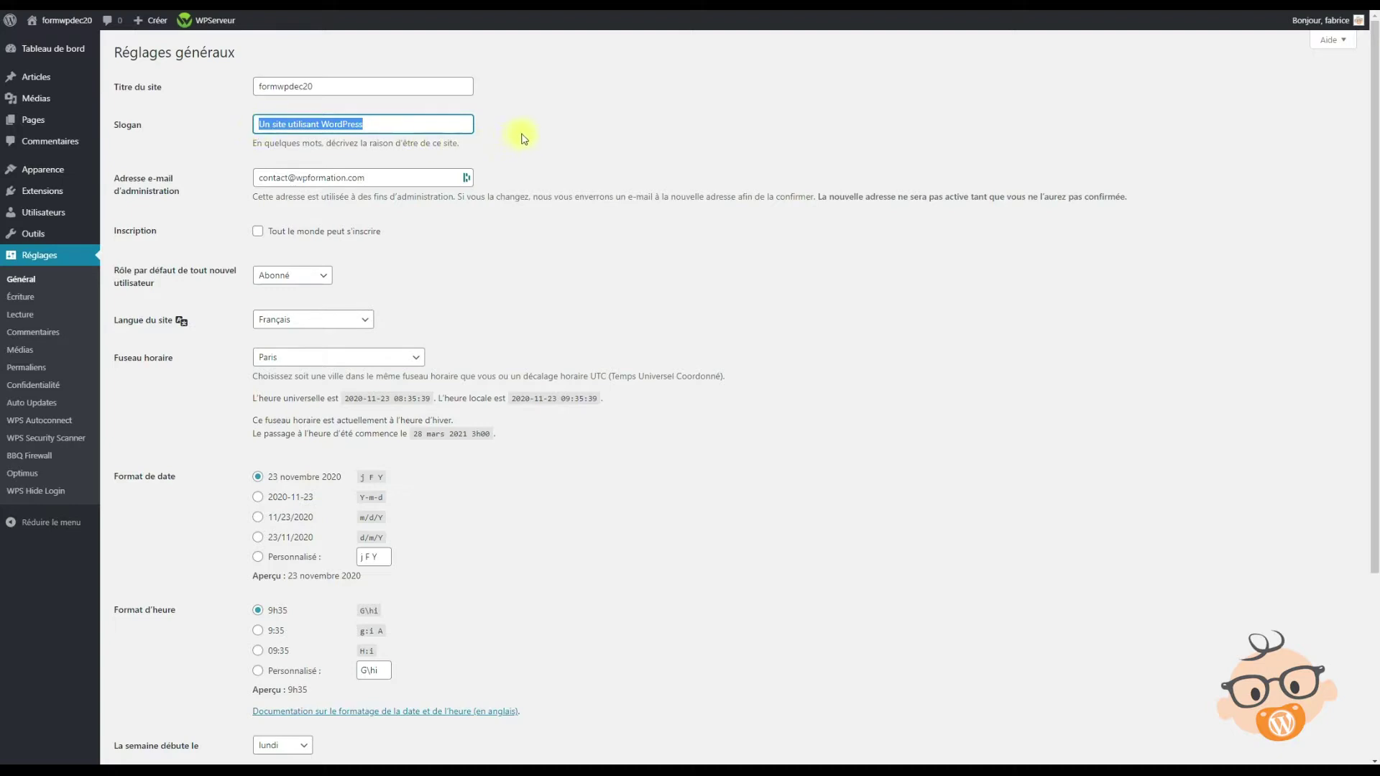
drag(380, 178, 198, 179)
click(650, 224)
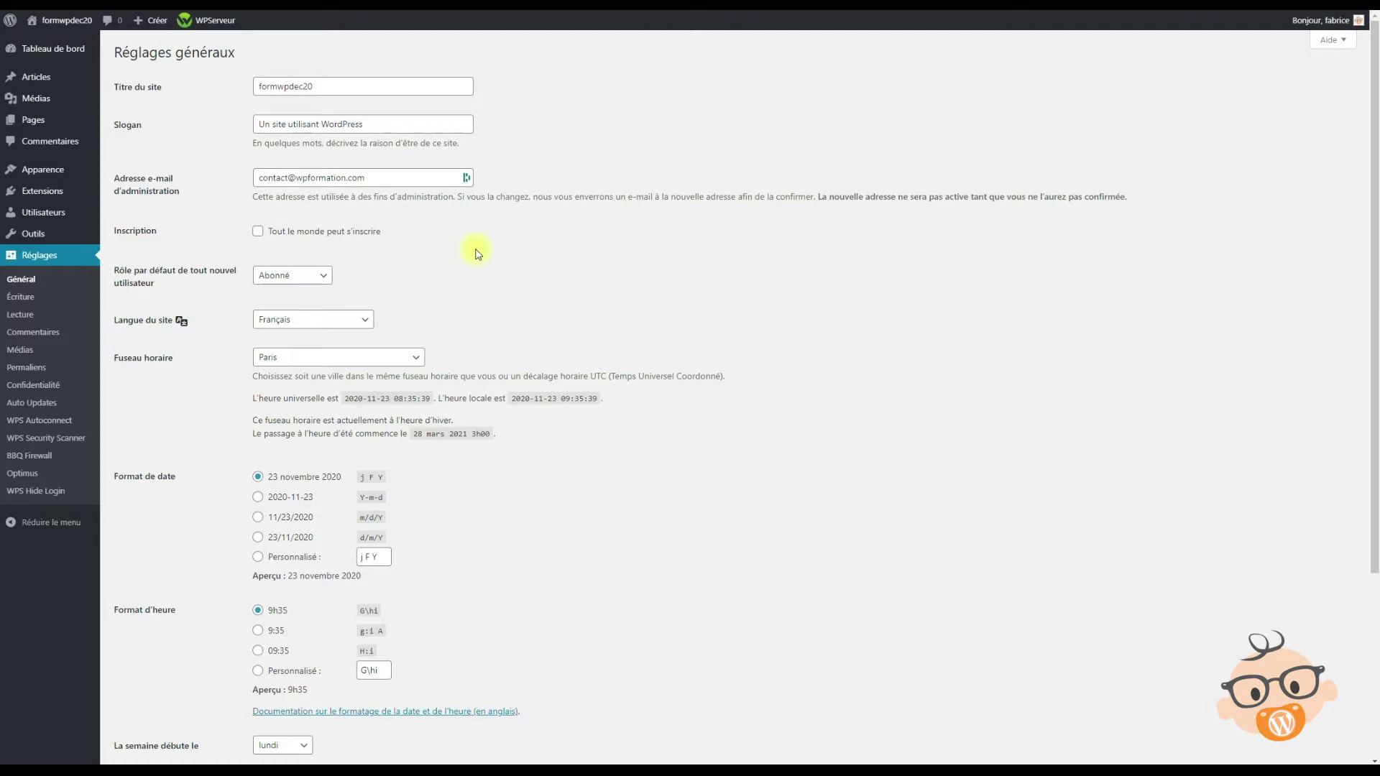
Allow anyone to register on the site and keep Abonné as the default role for new users
click(339, 239)
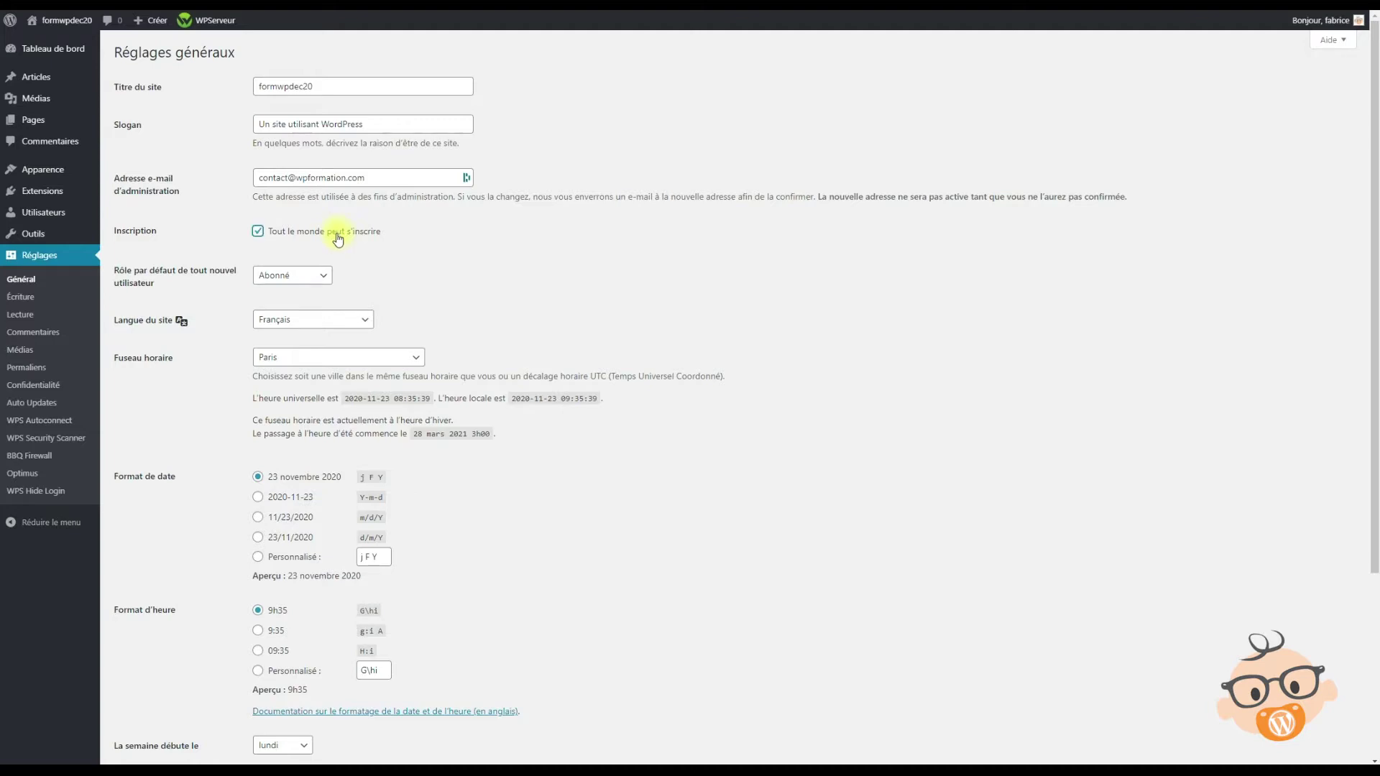
click(281, 271)
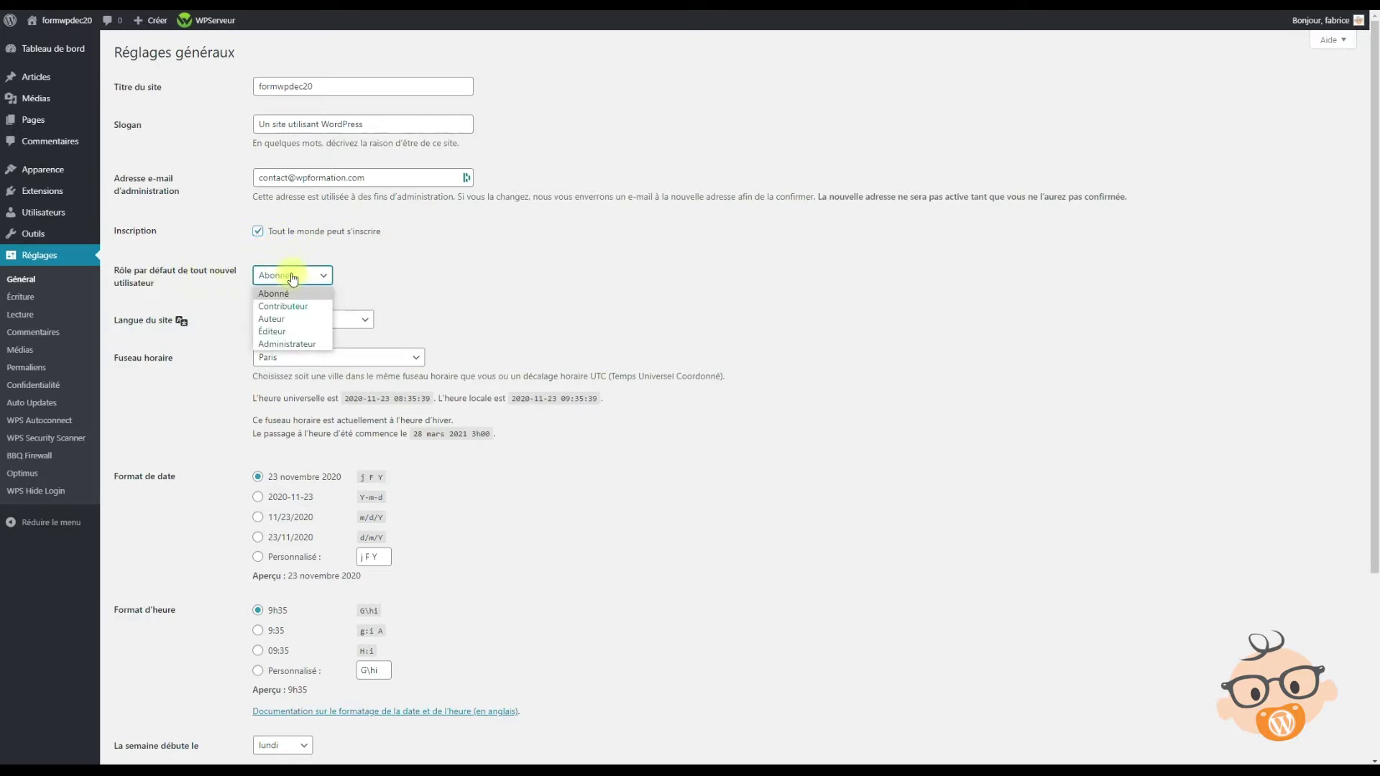
click(292, 277)
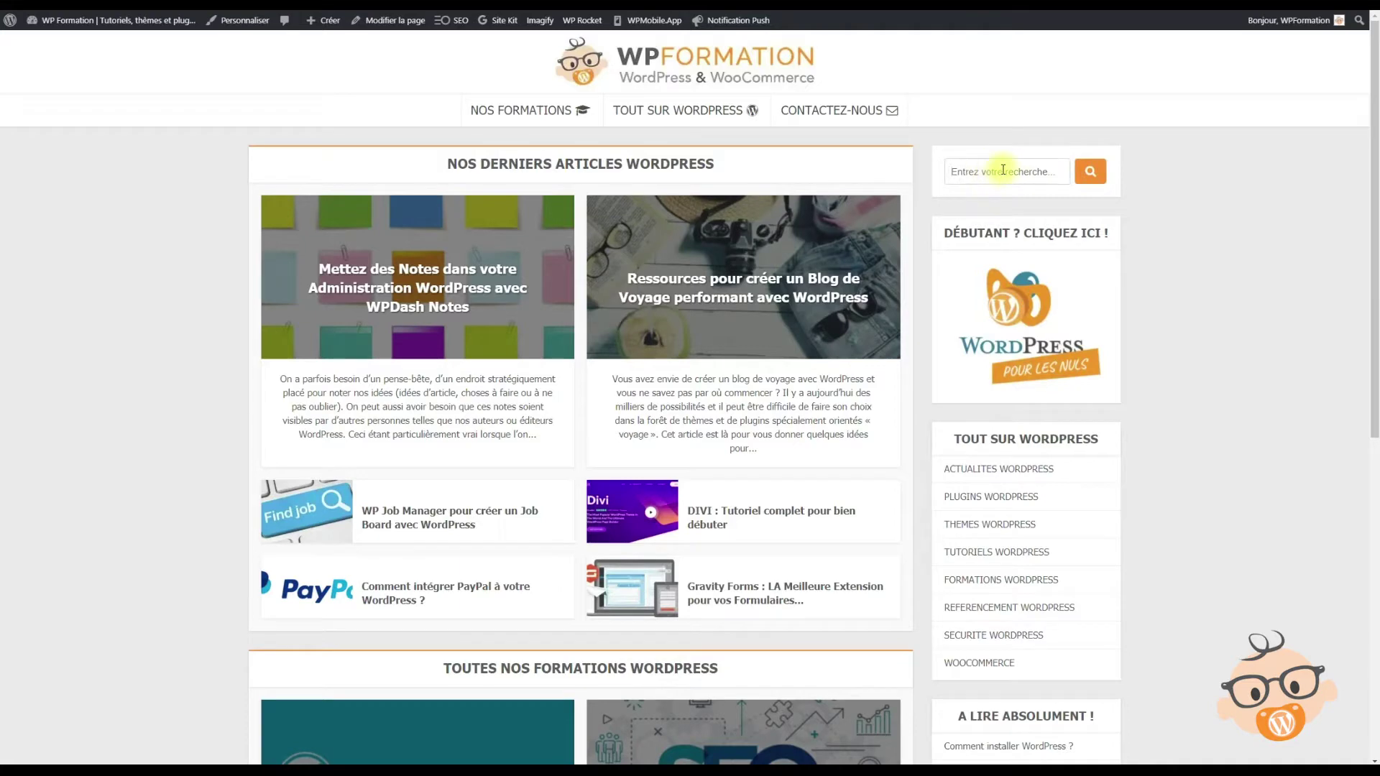
On the WP Formation site, search for "utilisateur" and open the article "Rôles, droits et privilèges des utilisateurs WordPress"
click(1003, 169)
text(utilisateur)
key(Return)
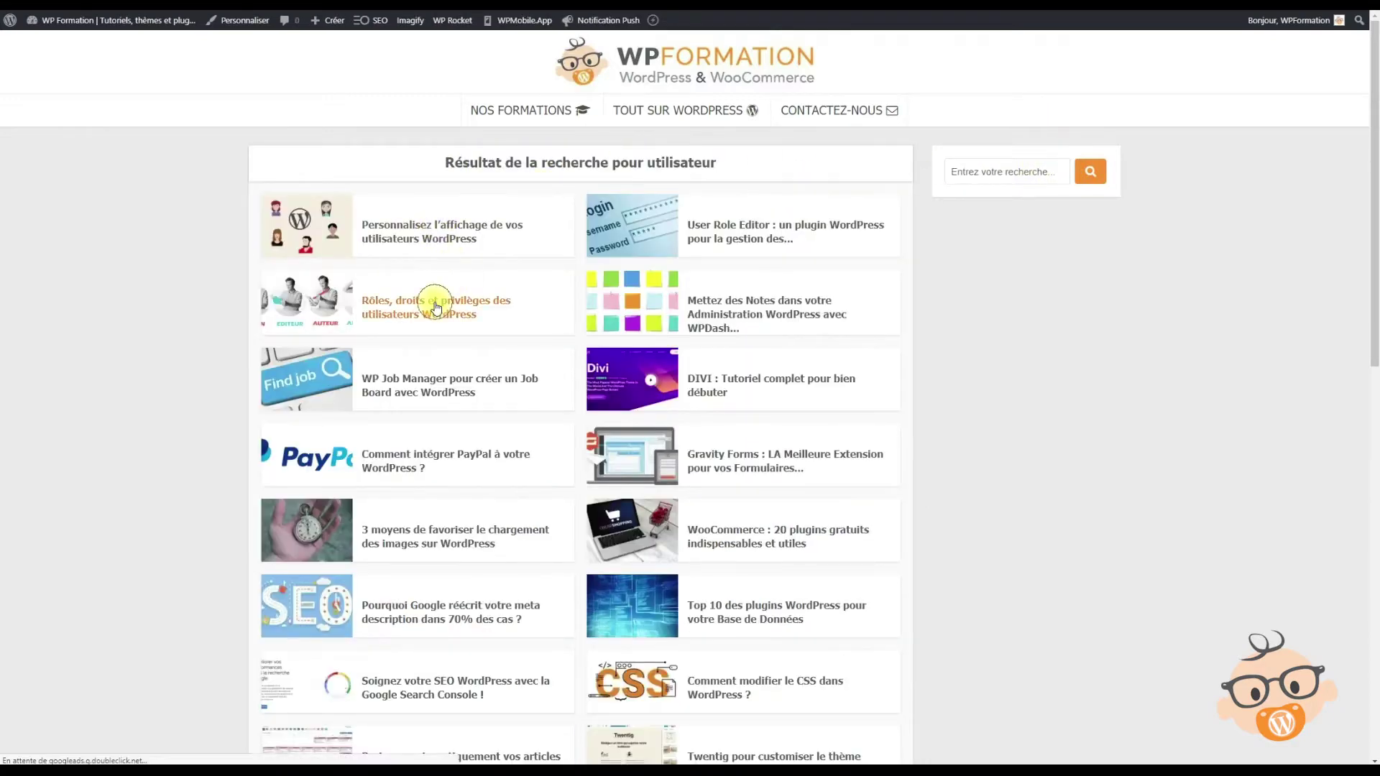
click(491, 307)
Read through the article's role definitions, the privileges summary table and the suggested role plugins
scroll(647, 373, down, 5)
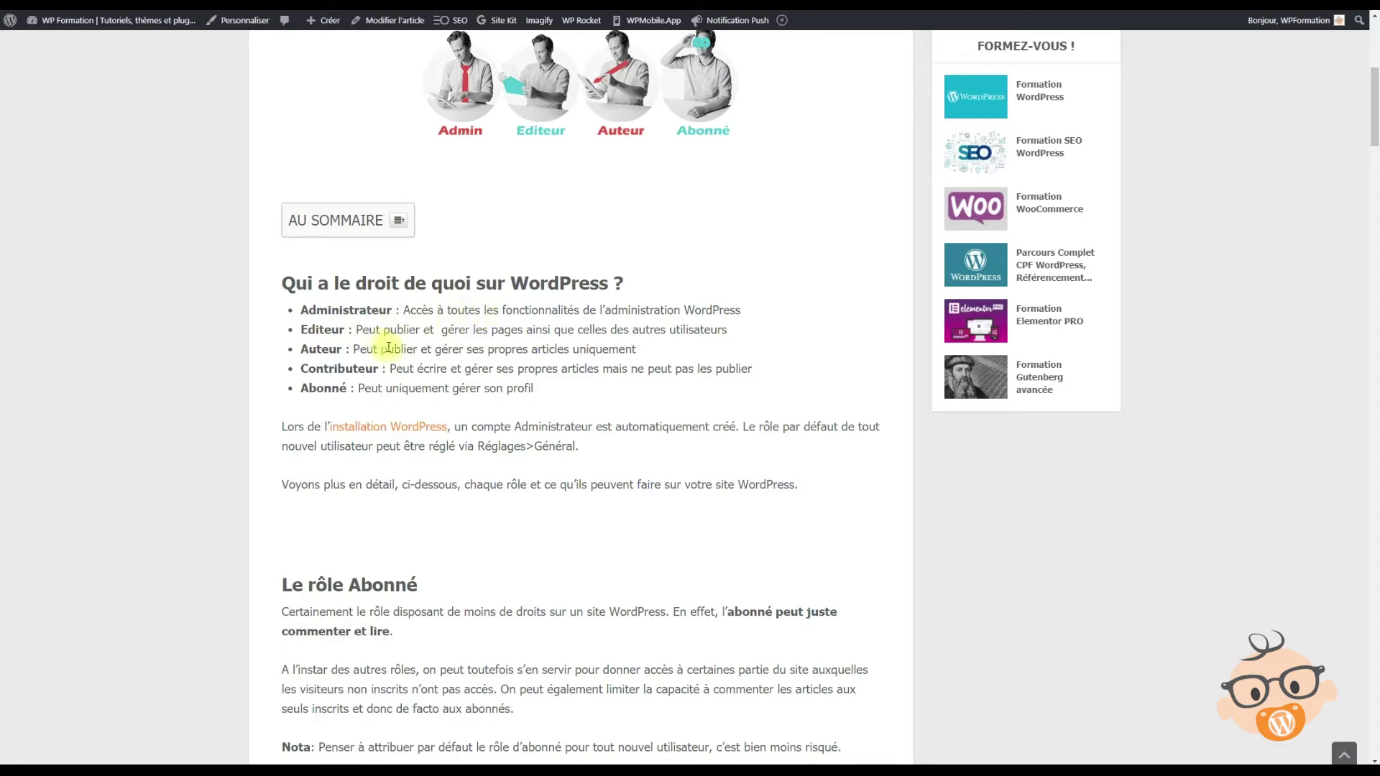
drag(290, 309, 620, 396)
scroll(621, 396, down, 15)
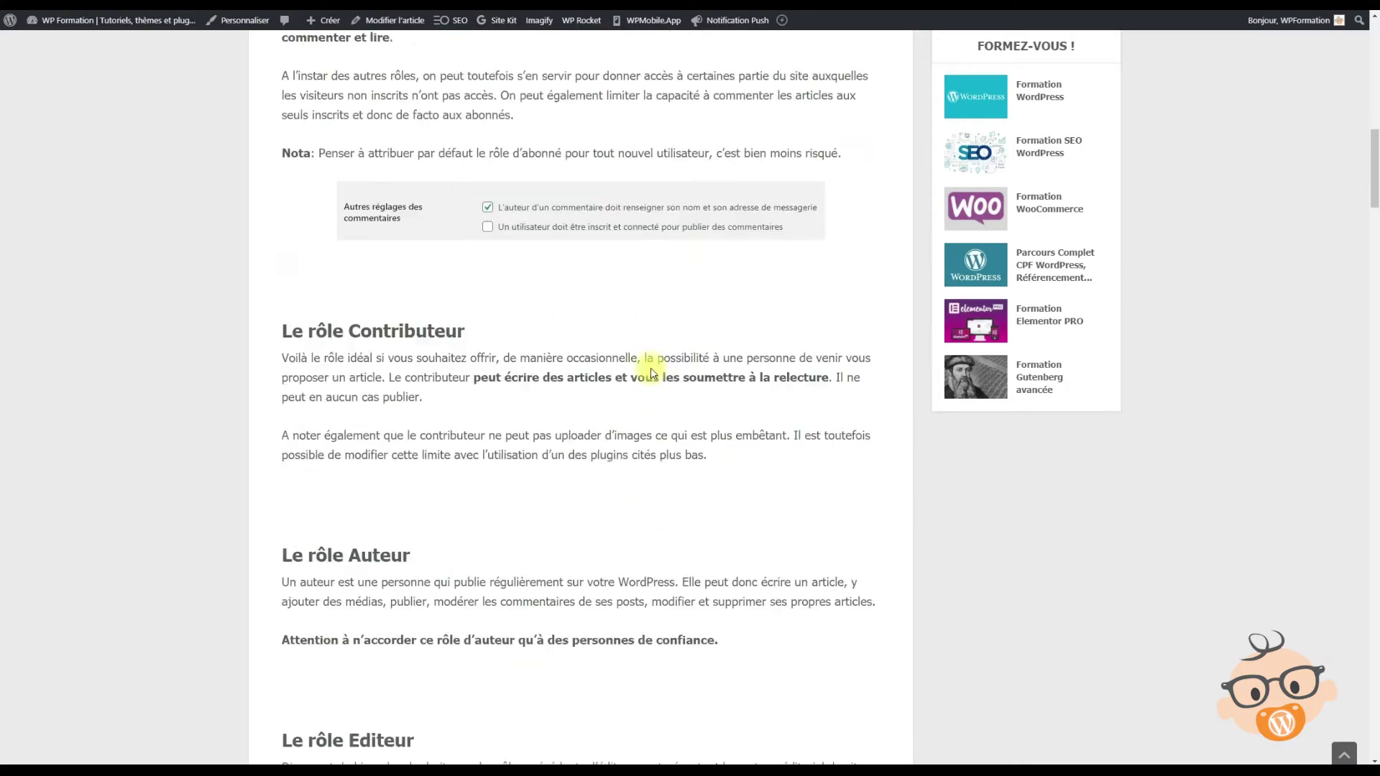
scroll(579, 221, down, 10)
scroll(623, 262, up, 6)
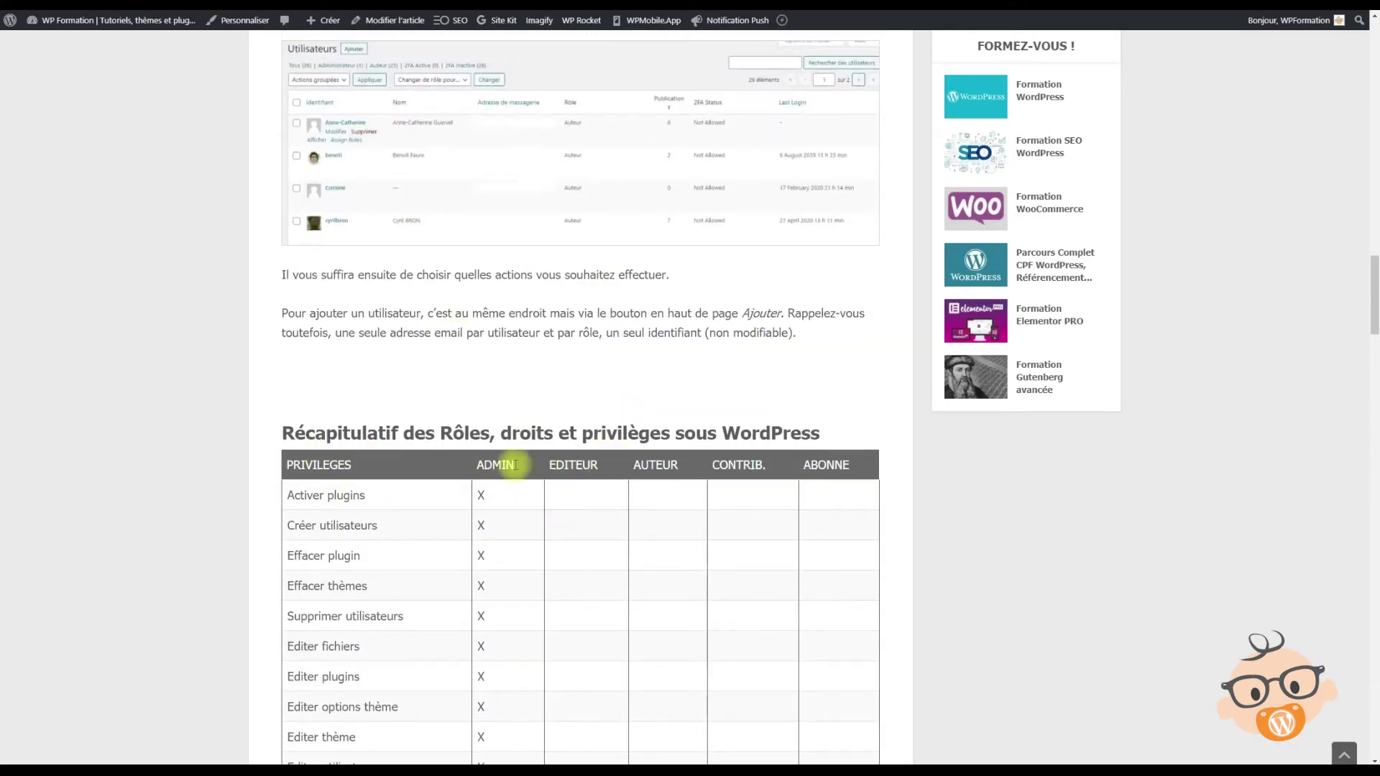
scroll(726, 460, down, 7)
scroll(726, 458, down, 20)
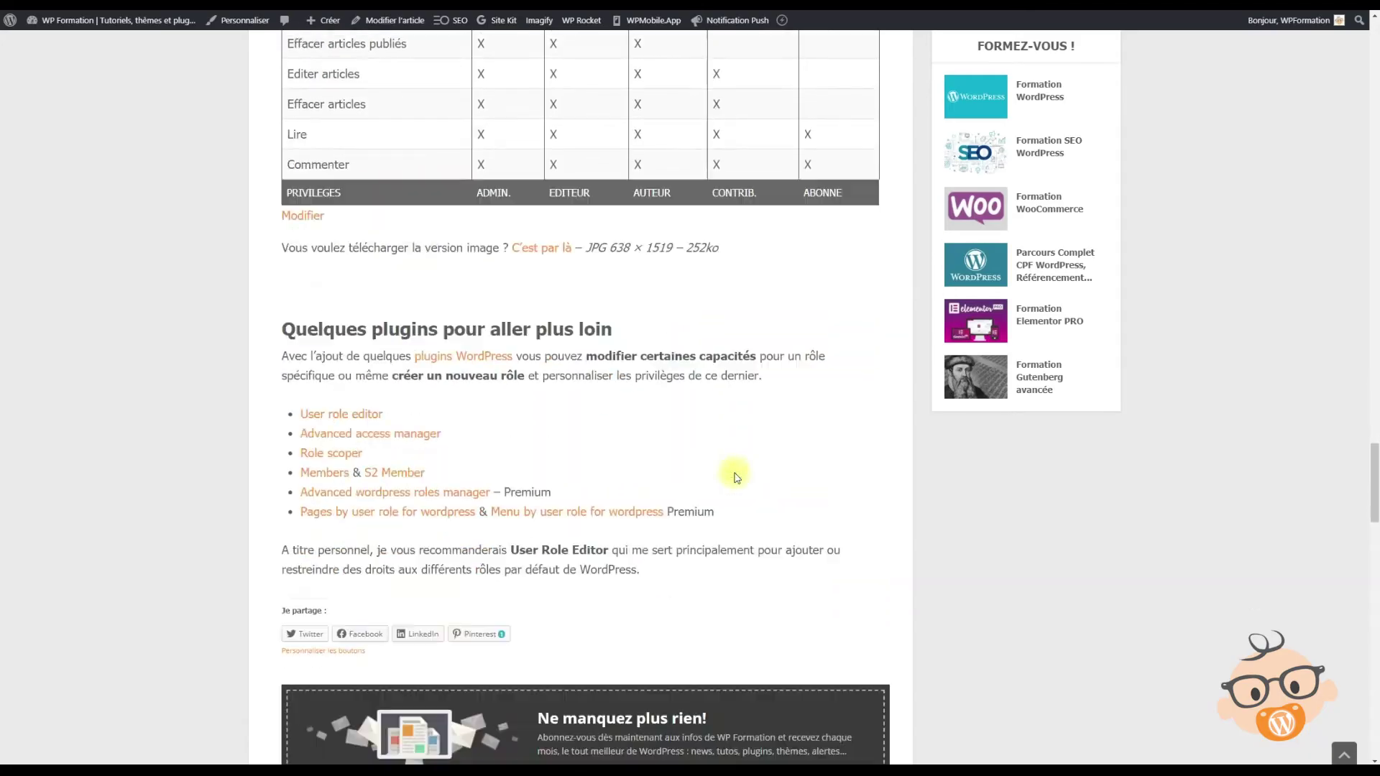
scroll(733, 468, up, 5)
scroll(665, 202, up, 3)
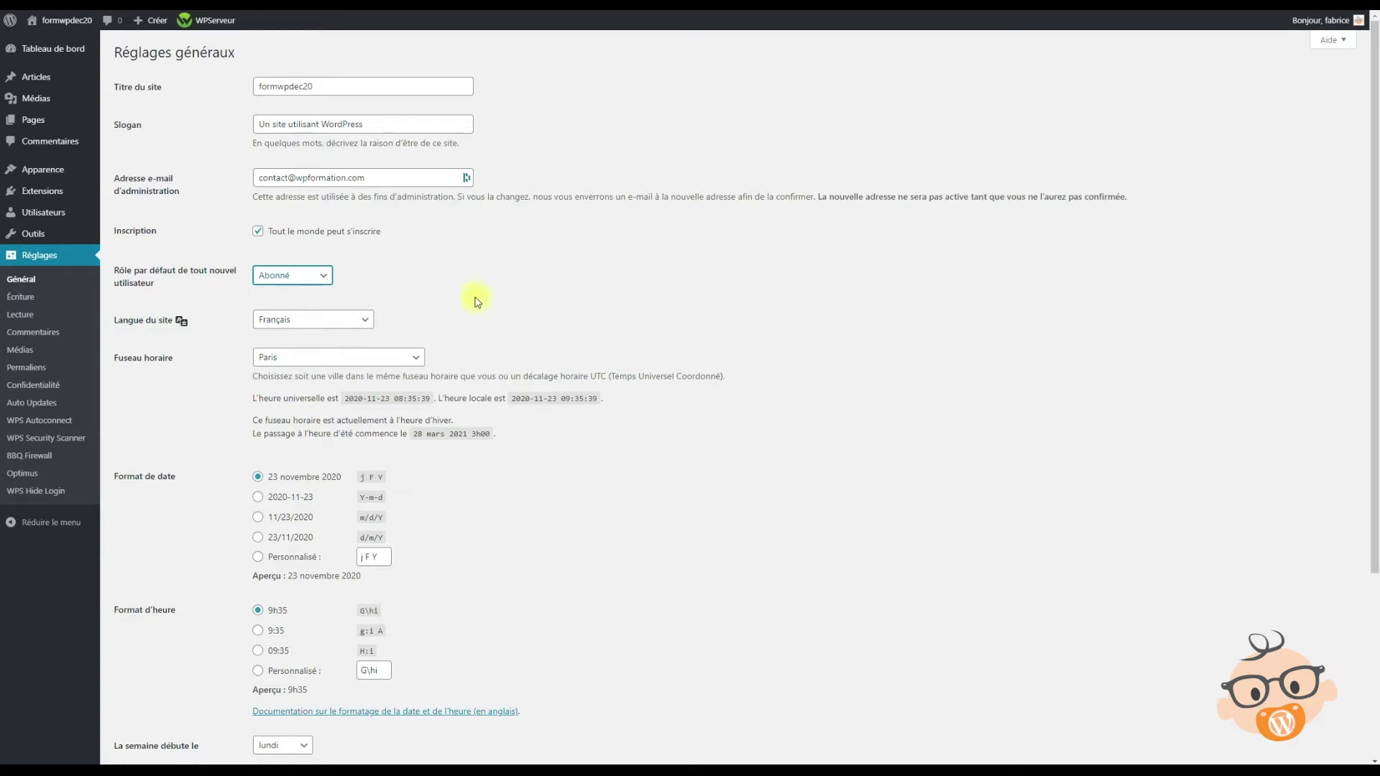
Back in the general settings, review the site language choices, the date and time formats and the WPS Hide Login connection URL
click(366, 320)
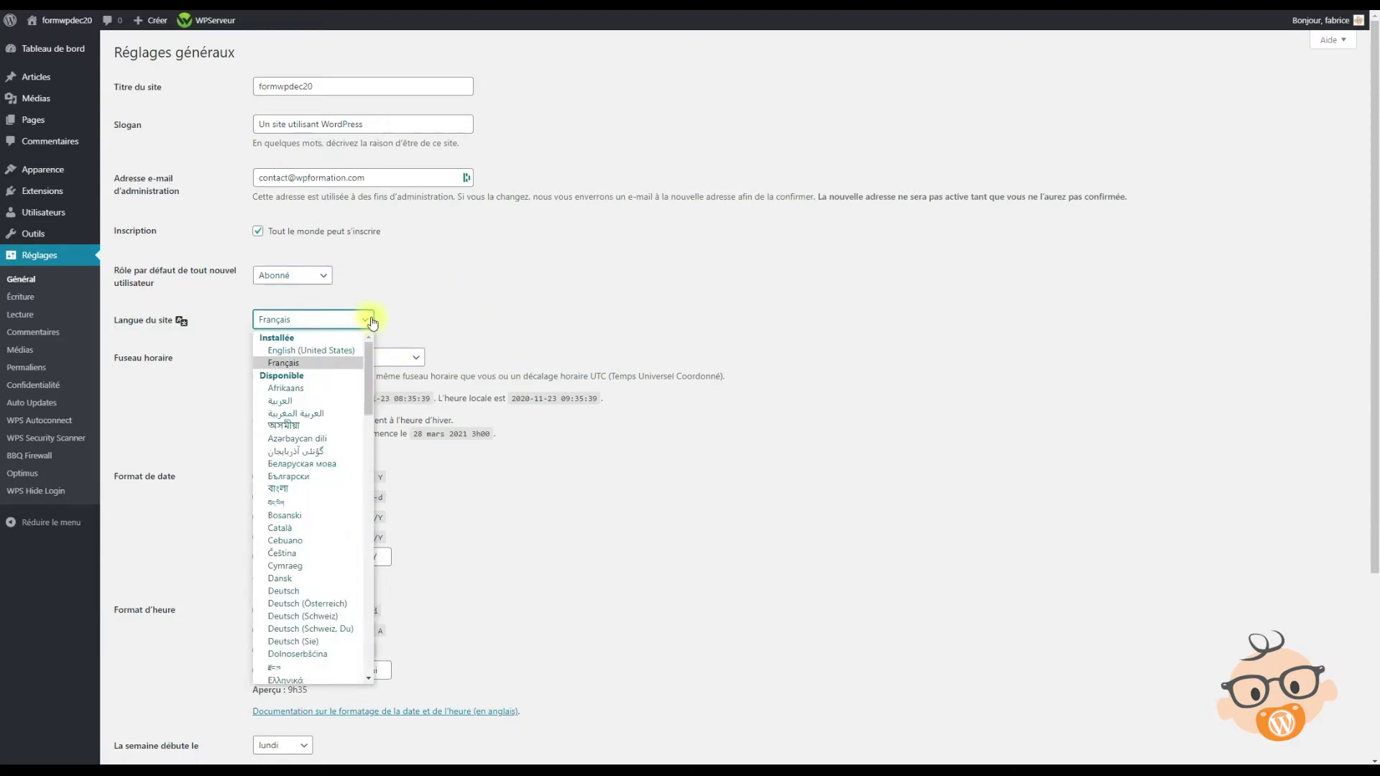
click(371, 321)
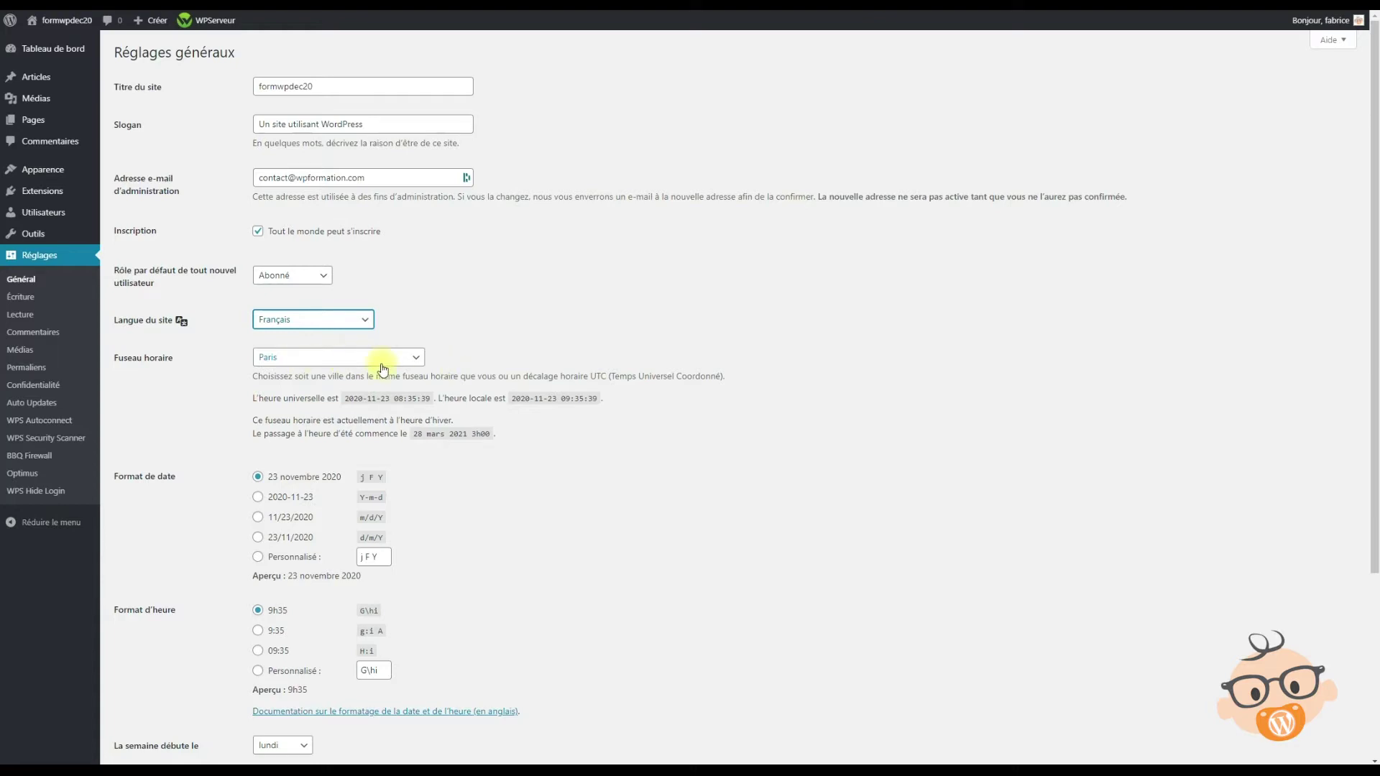
scroll(607, 453, down, 3)
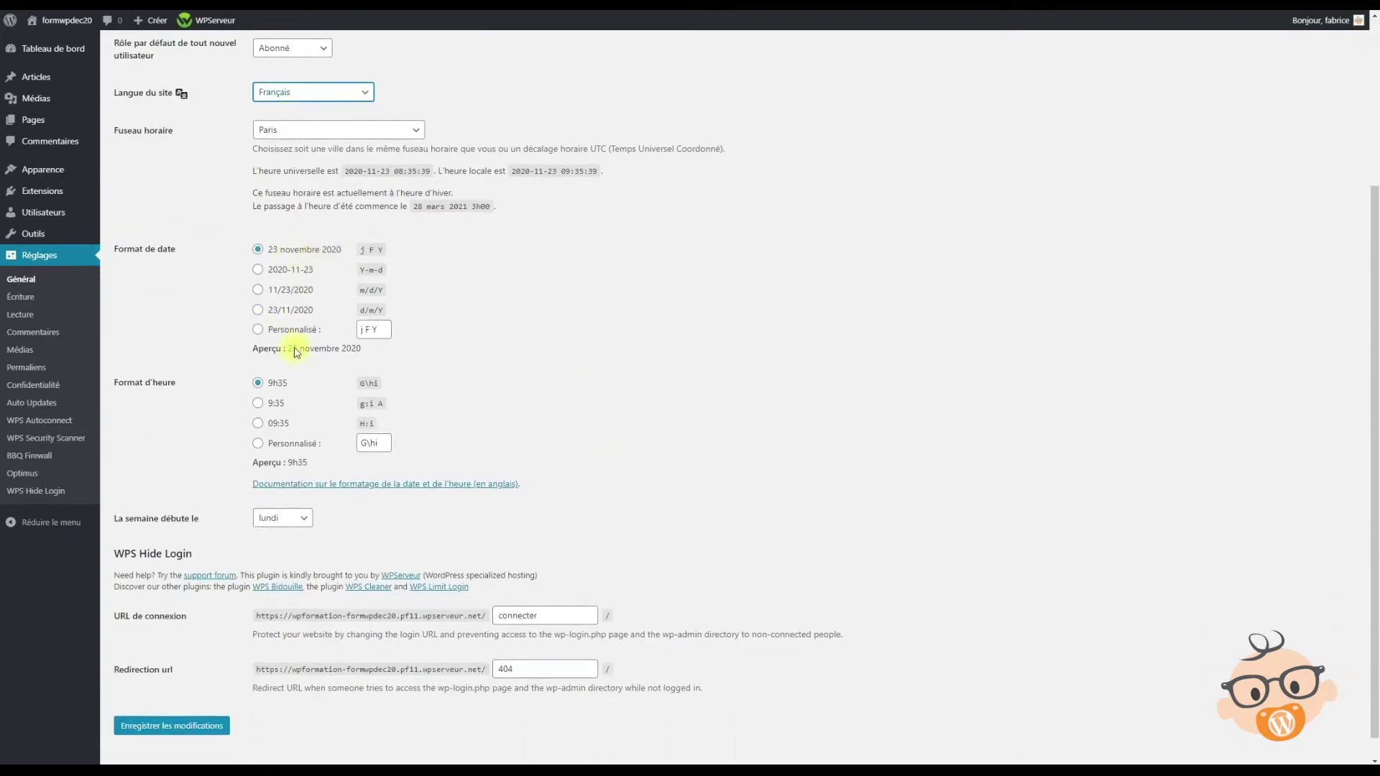
scroll(431, 374, down, 1)
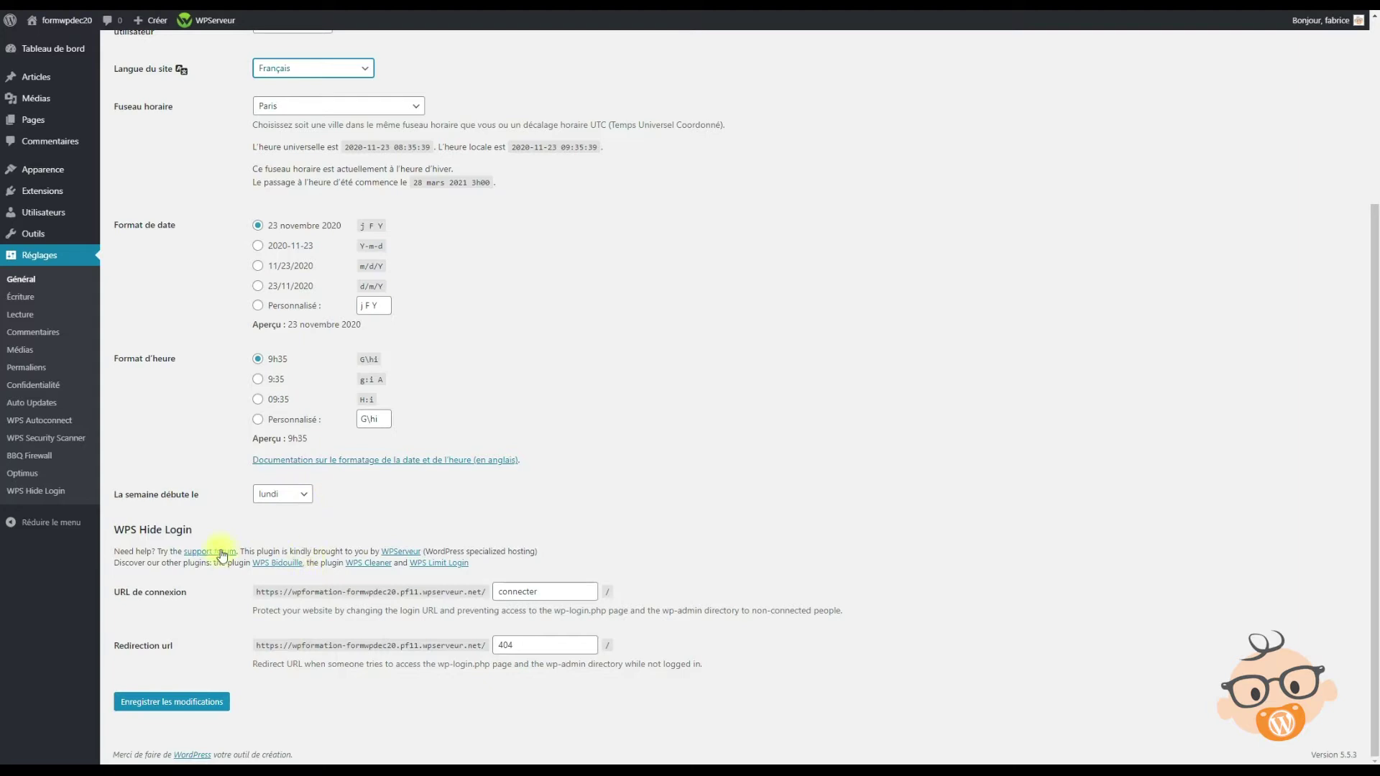
drag(117, 529, 237, 530)
click(231, 529)
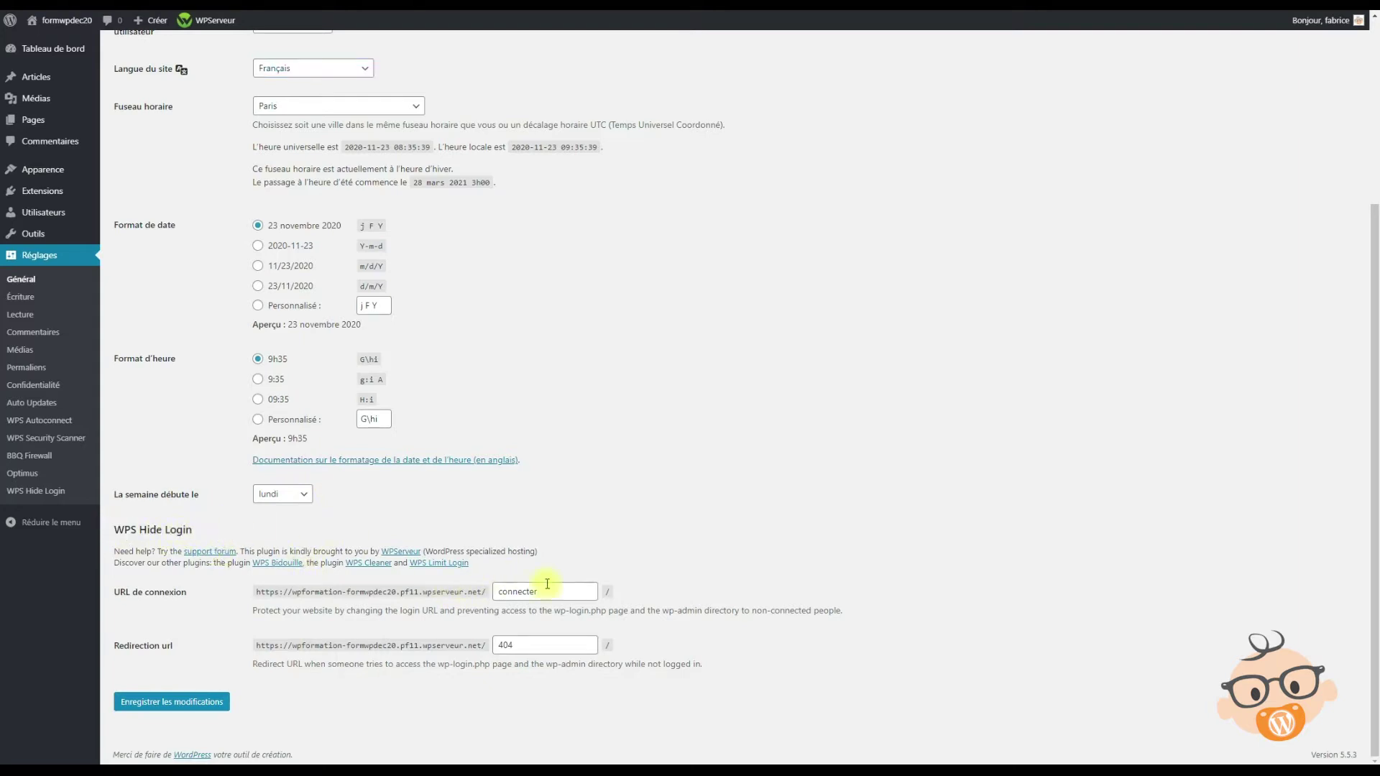
double_click(509, 591)
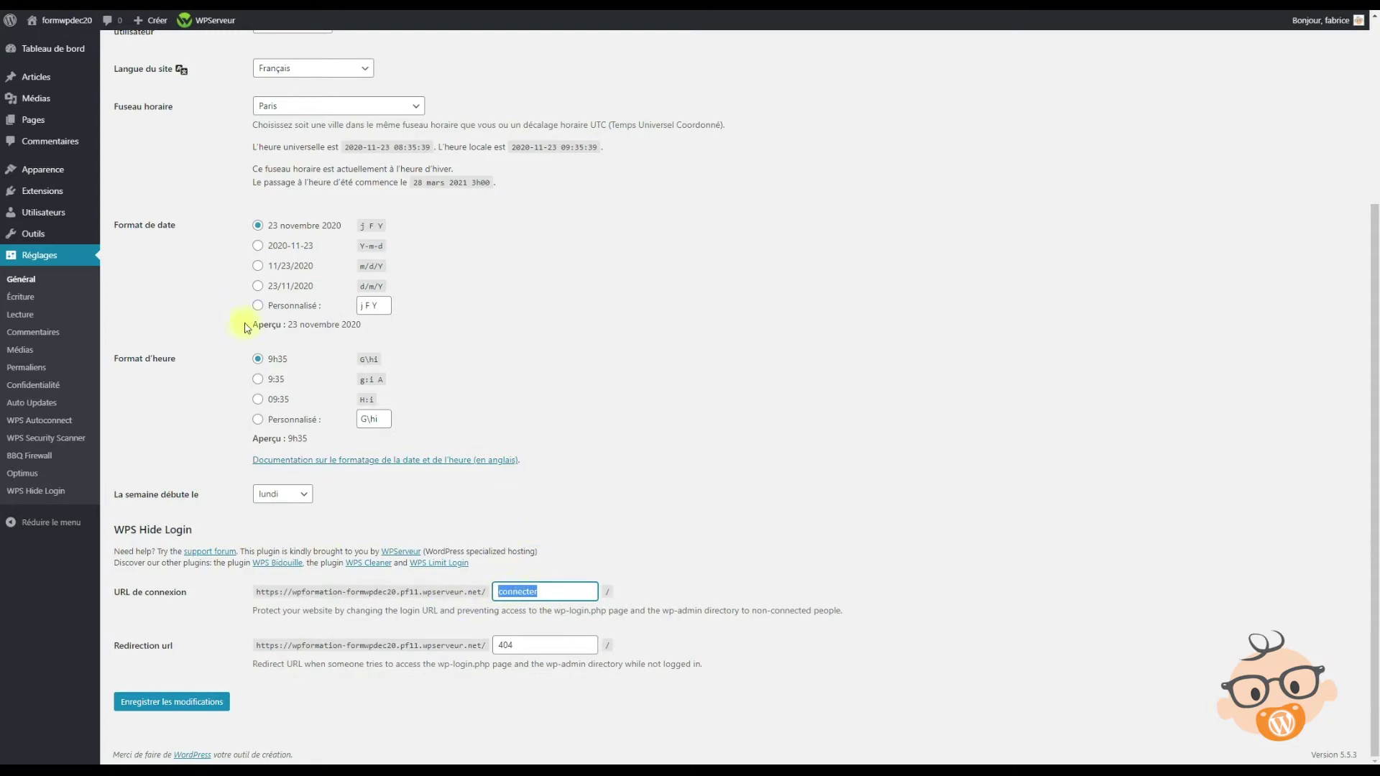
In the writing options, set the default article category to CAT2 and review the post-by-e-mail and update services sections
click(20, 296)
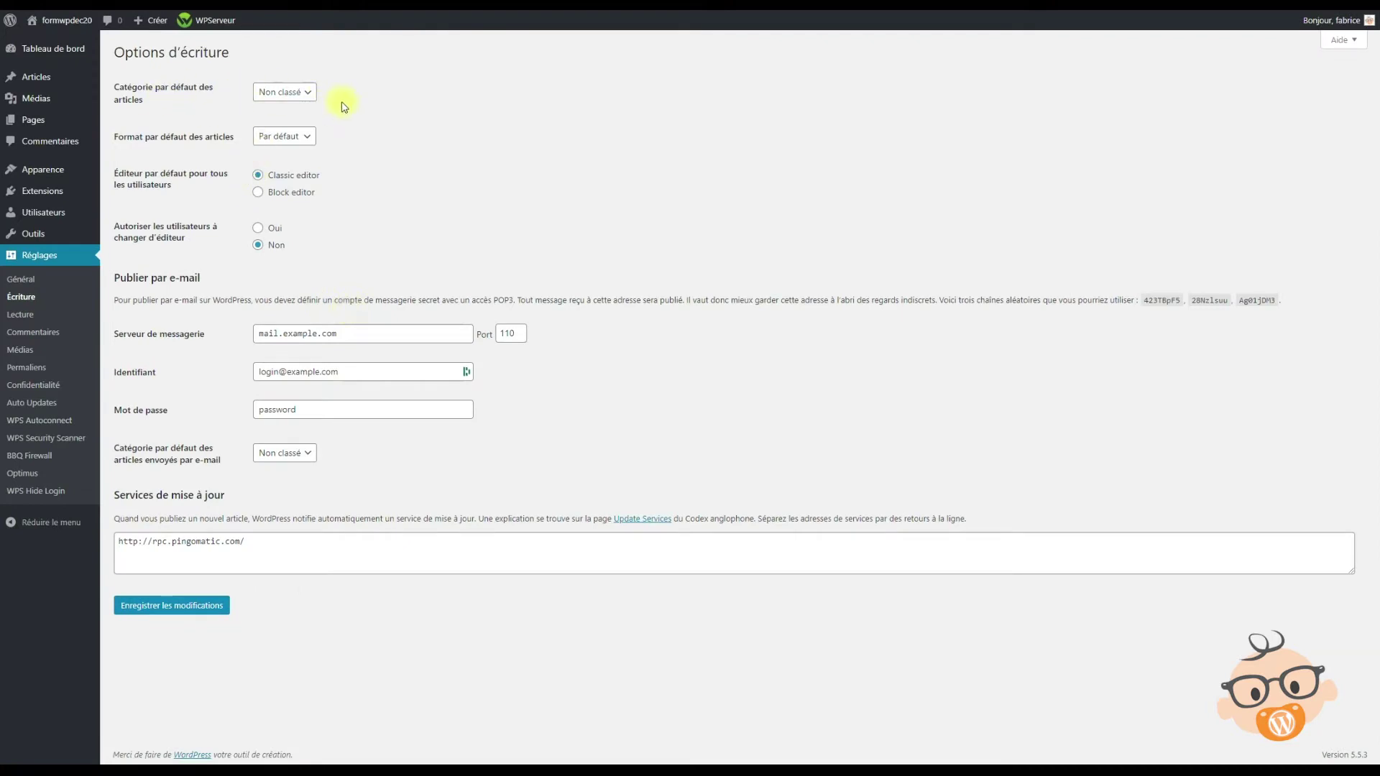
click(305, 92)
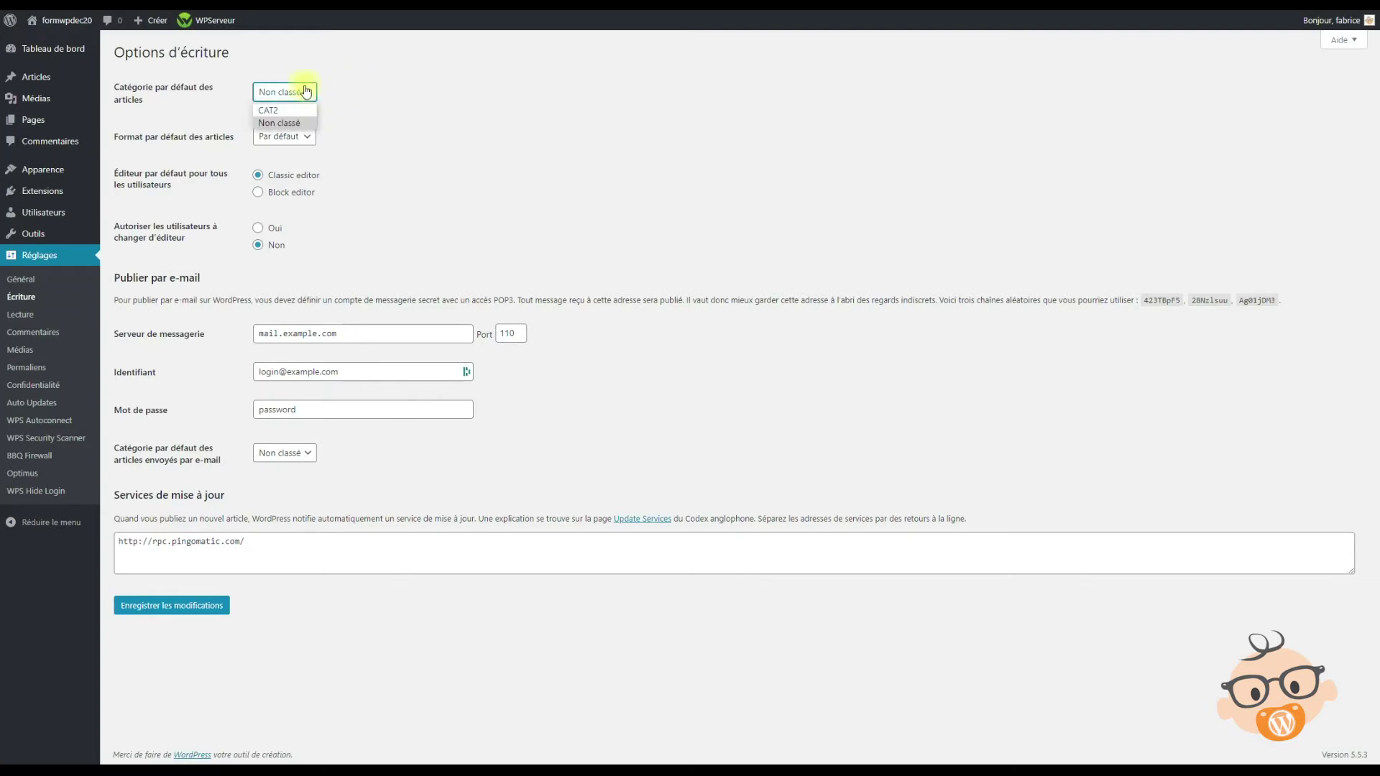
click(305, 92)
click(282, 93)
click(268, 107)
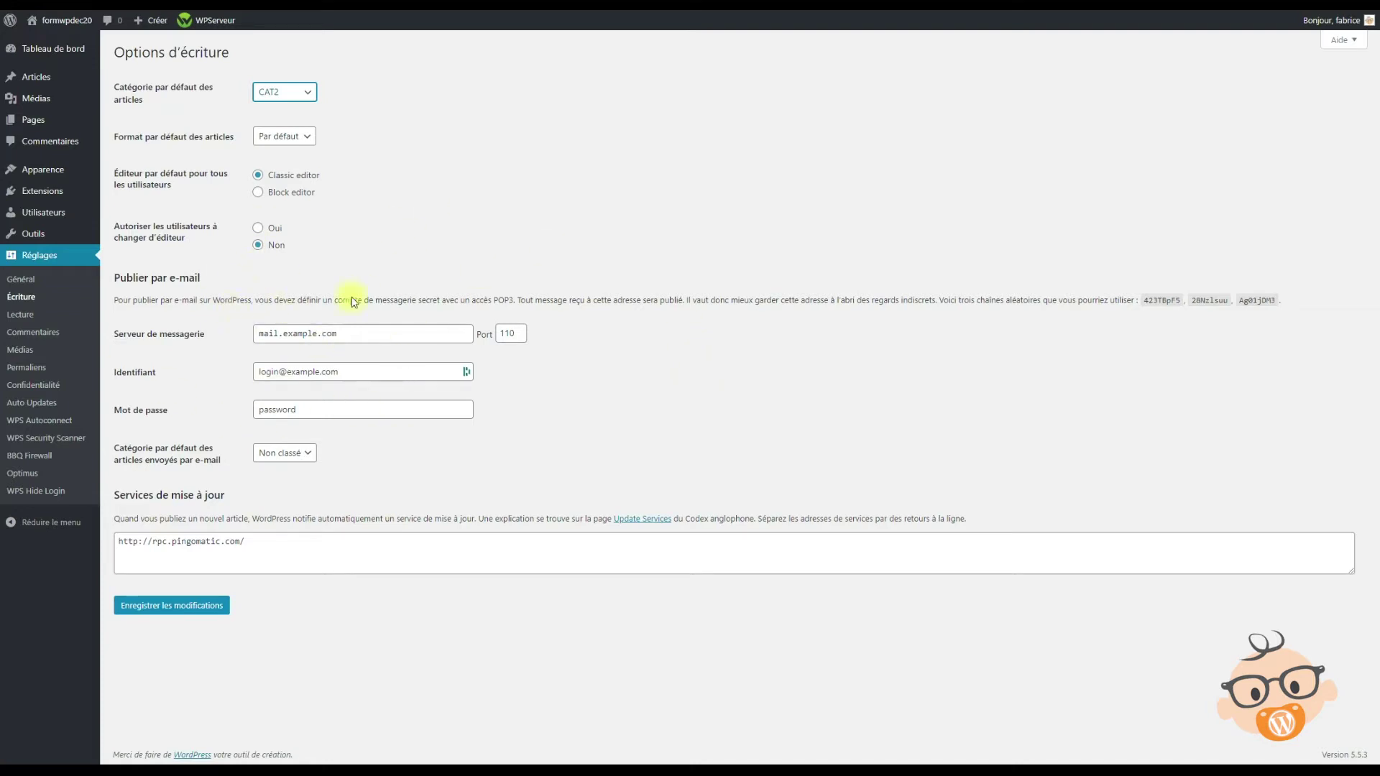
drag(134, 278, 233, 284)
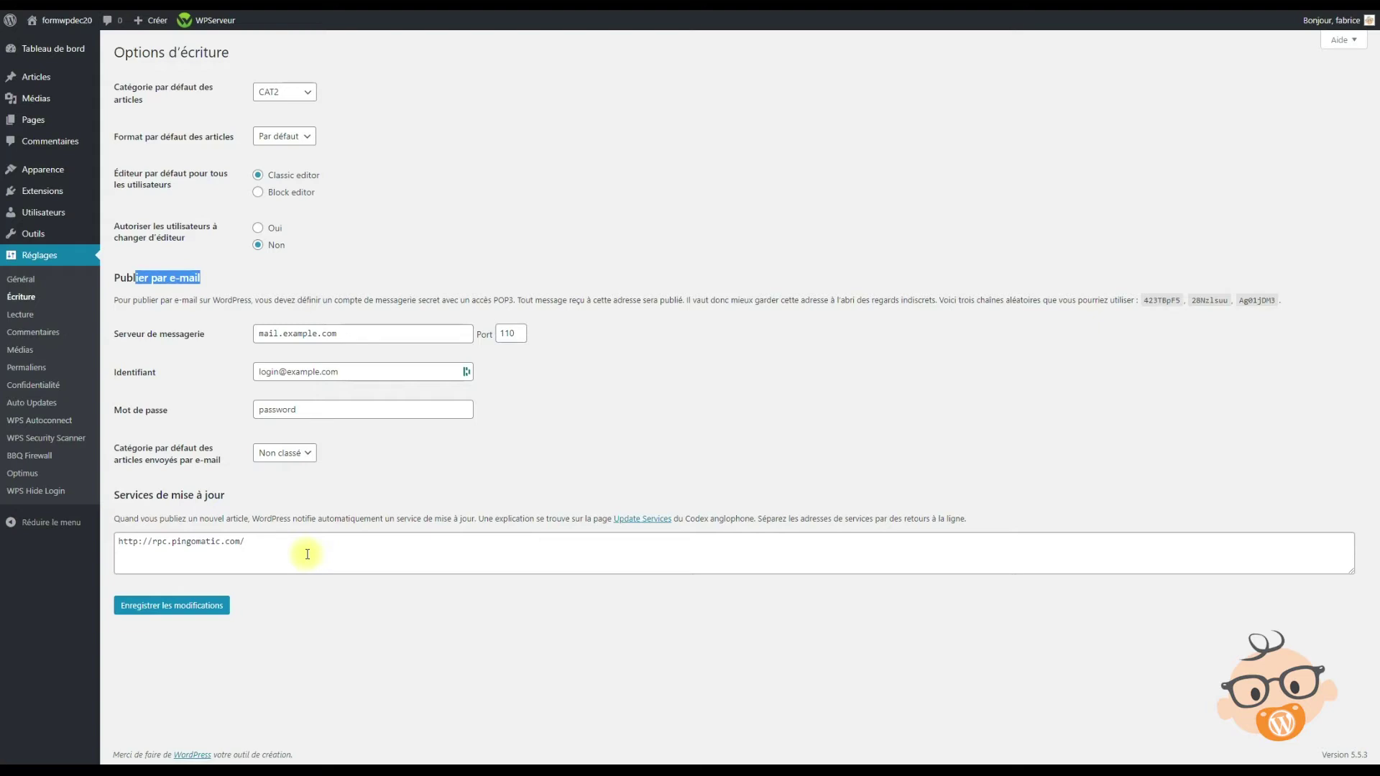
drag(271, 562, 116, 549)
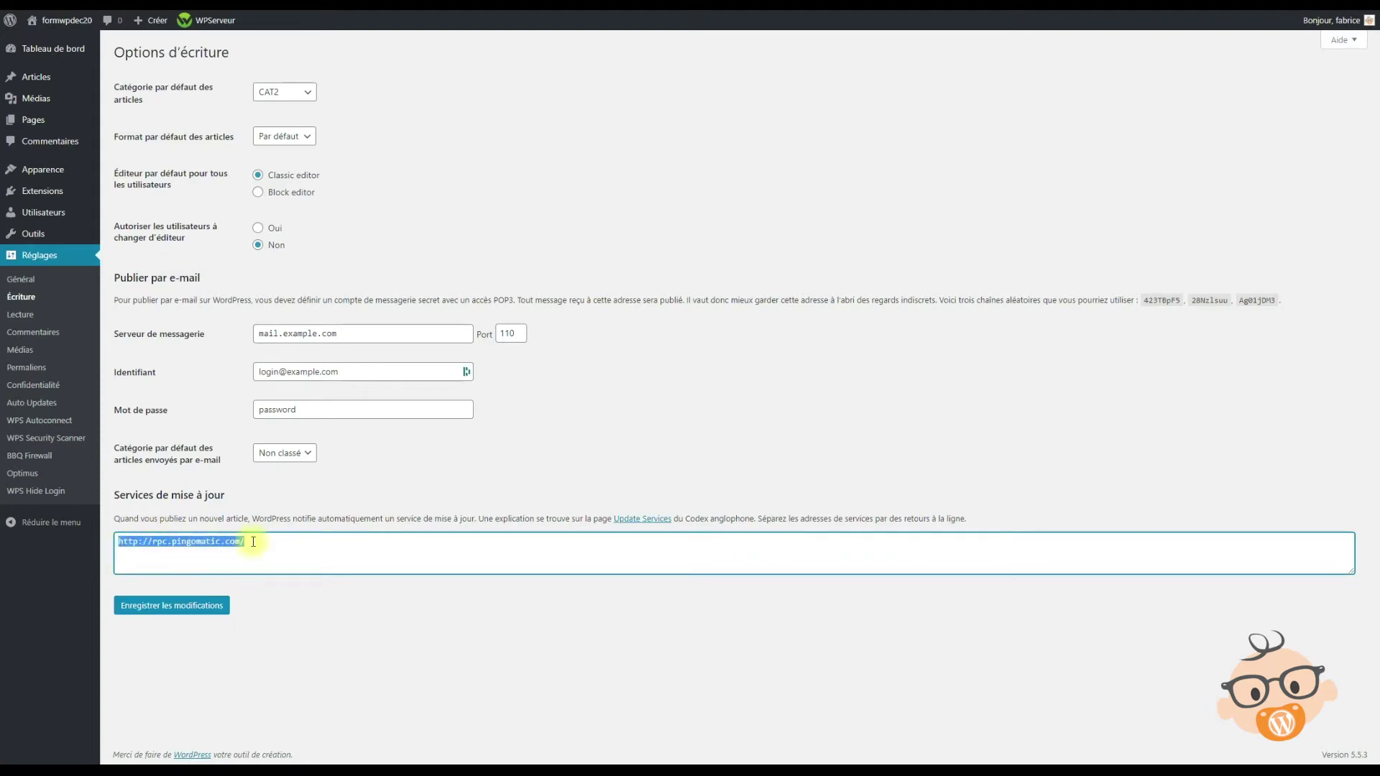
Open the reading options and set the homepage to display the latest articles
click(30, 320)
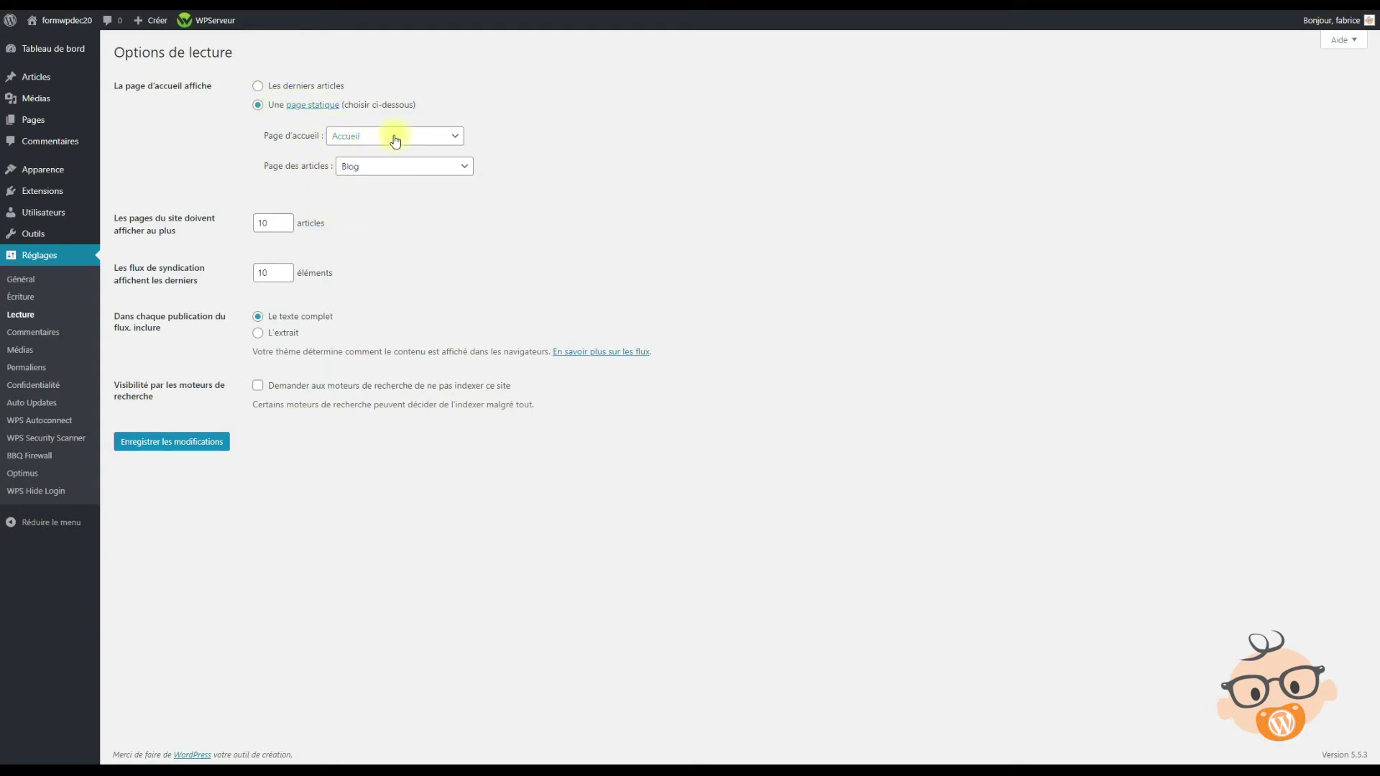
click(258, 87)
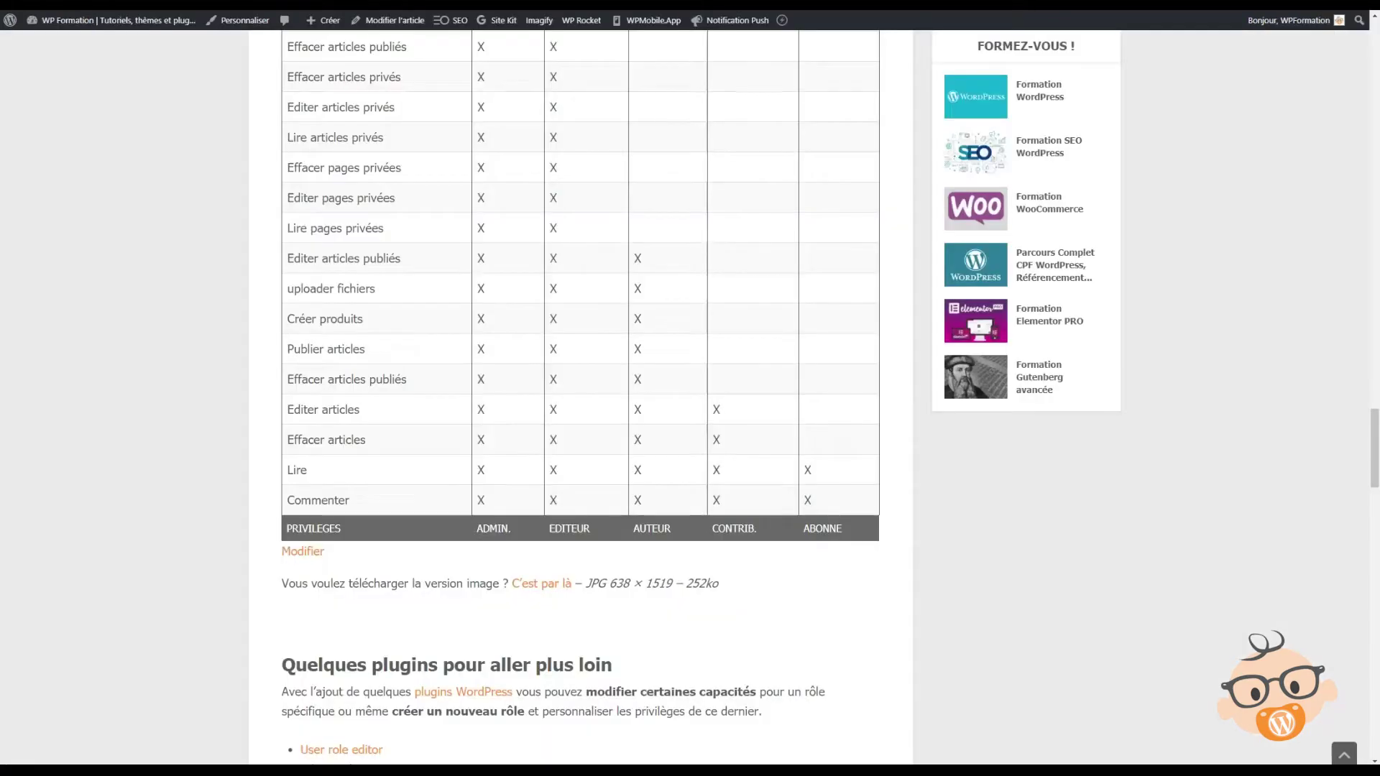
Switch to the WP Formation site, go to its homepage and examine how its latest articles are laid out
scroll(1091, 179, up, 10)
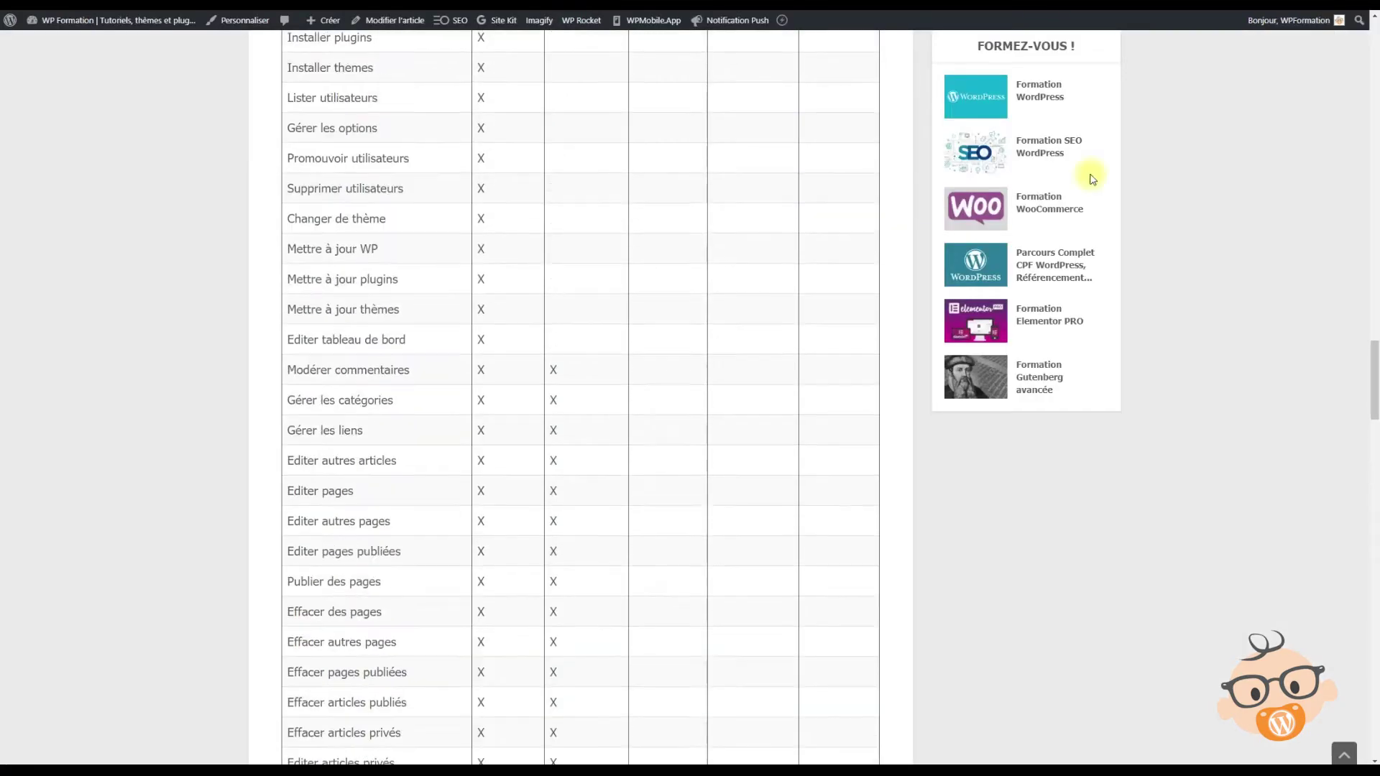
scroll(702, 185, up, 20)
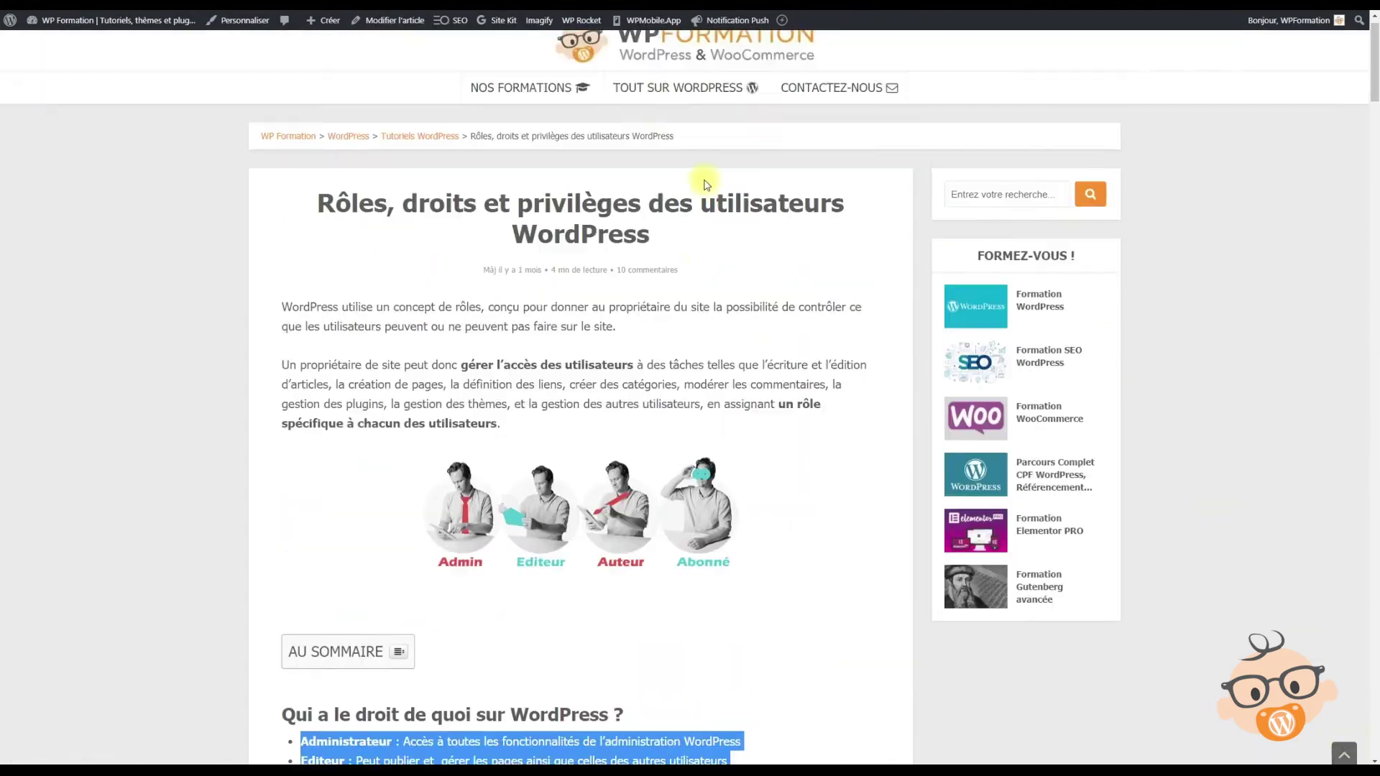
click(653, 67)
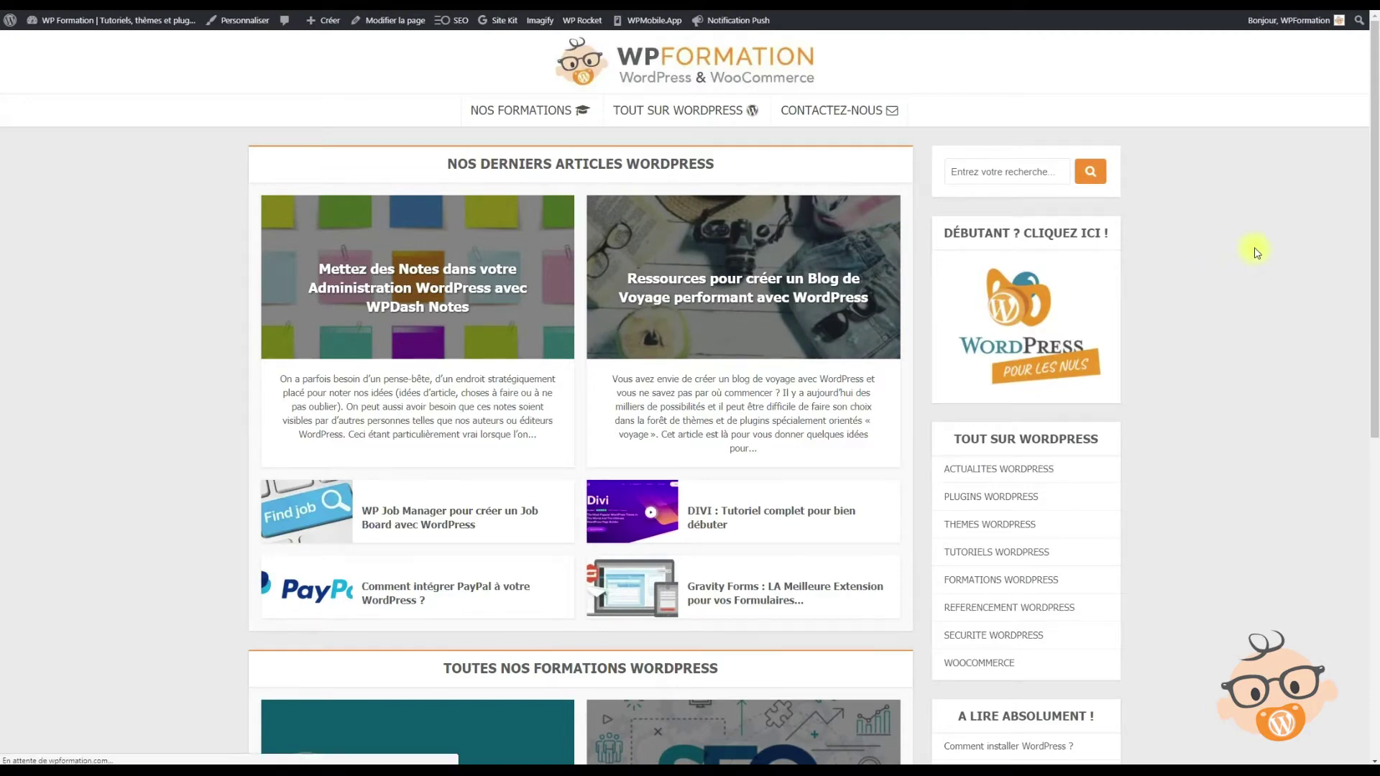
scroll(1256, 252, down, 20)
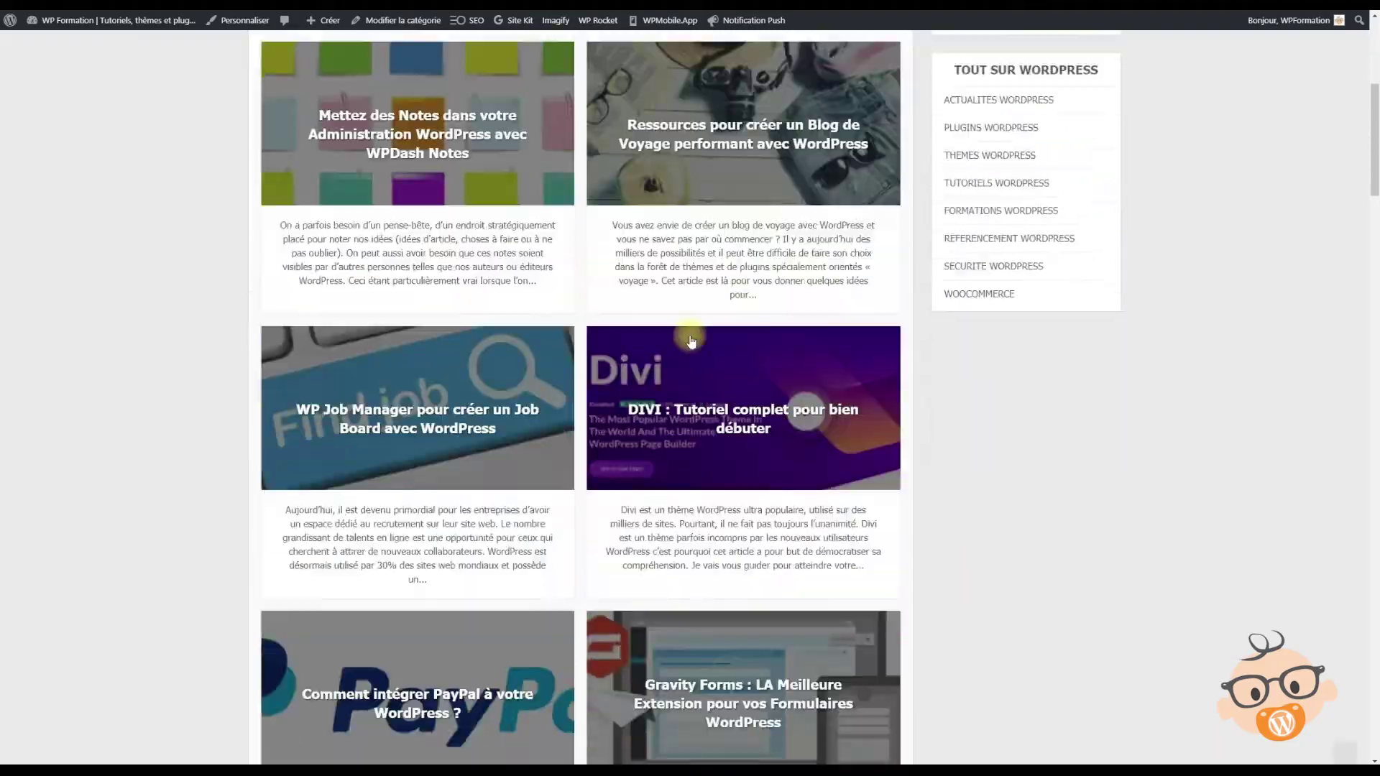
scroll(655, 85, down, 1)
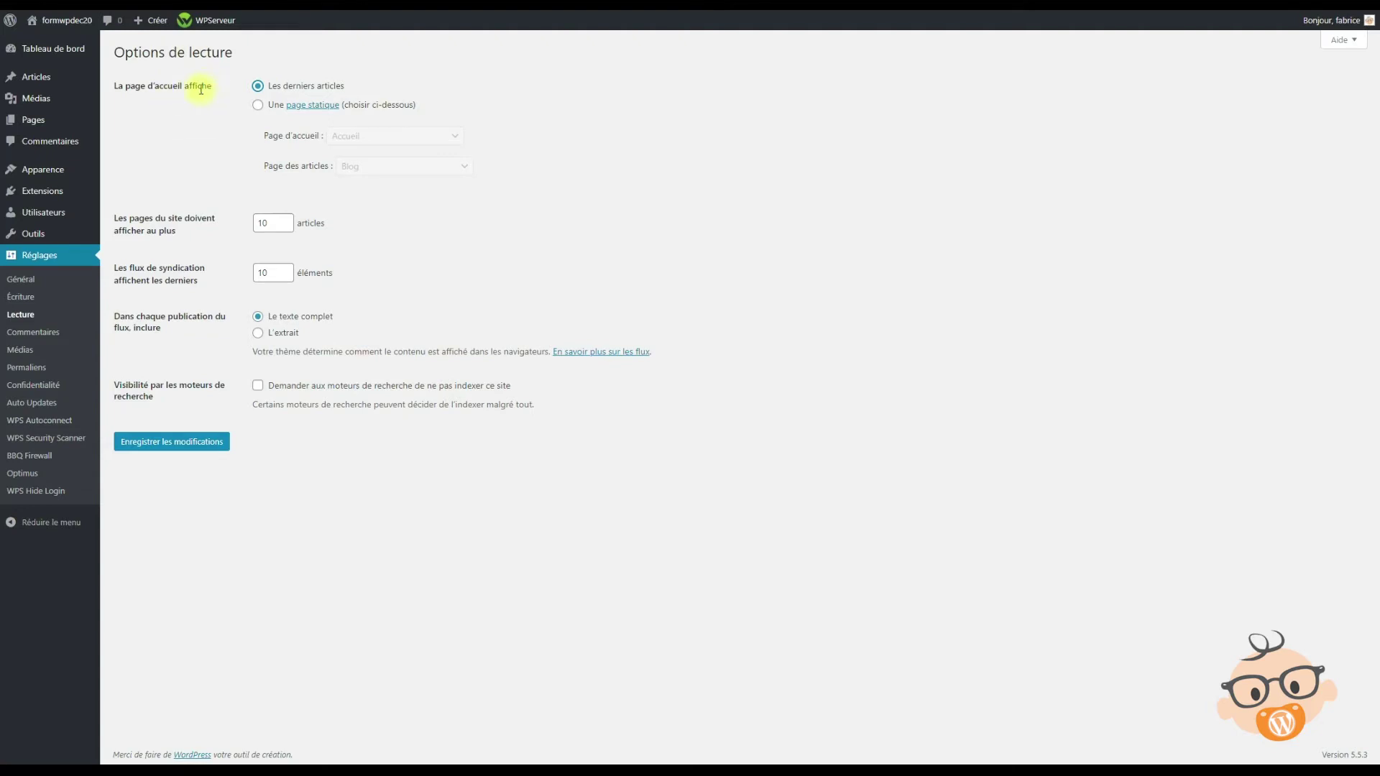
Set the homepage to a static page with Accueil as homepage and Blog as the articles page, and save the changes
click(255, 107)
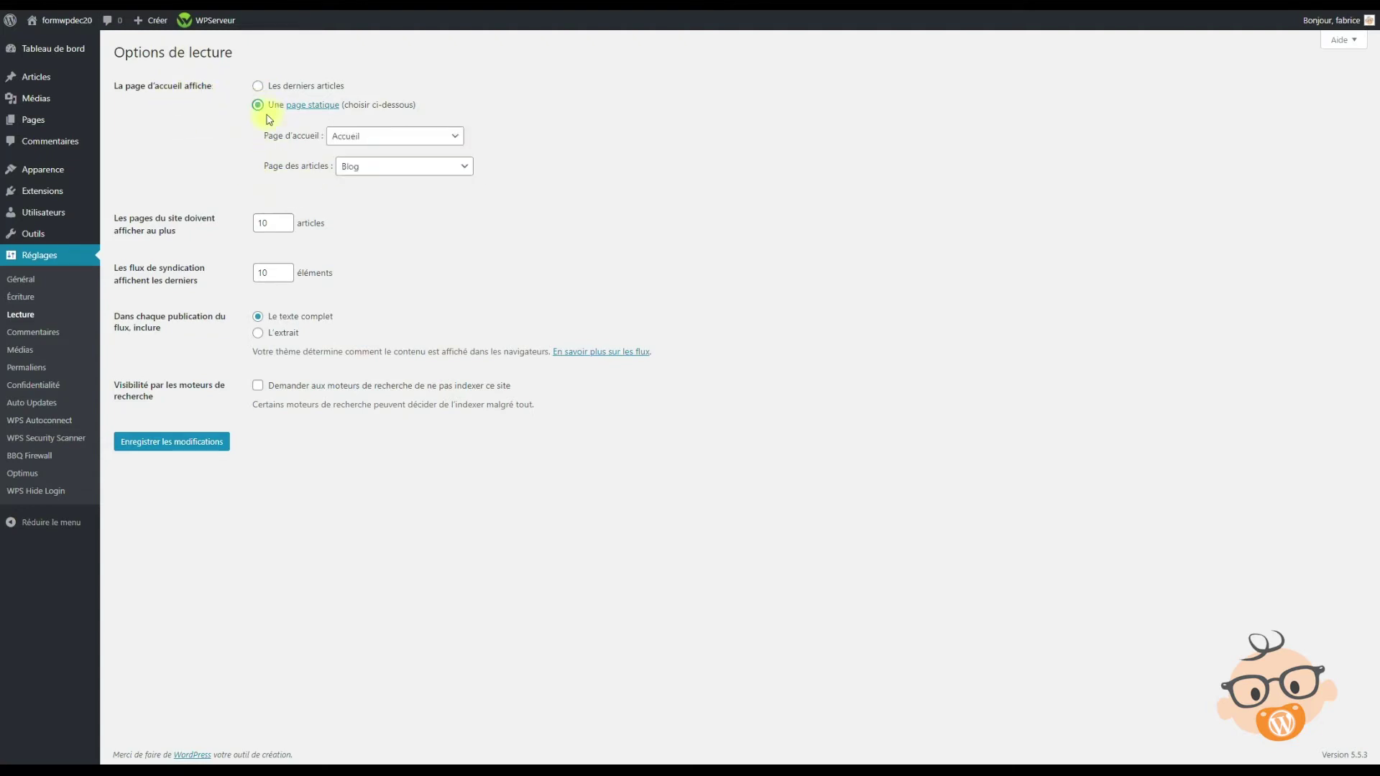
click(427, 138)
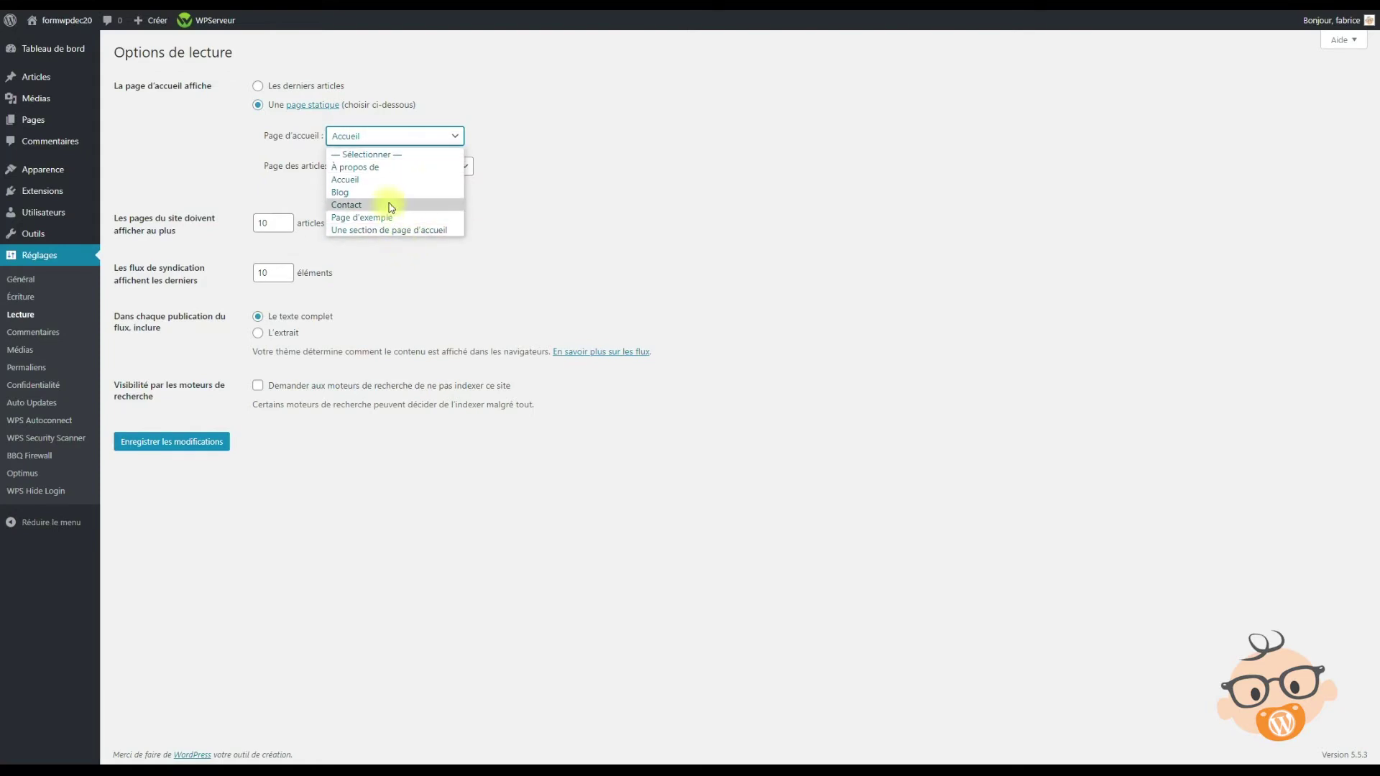
click(386, 179)
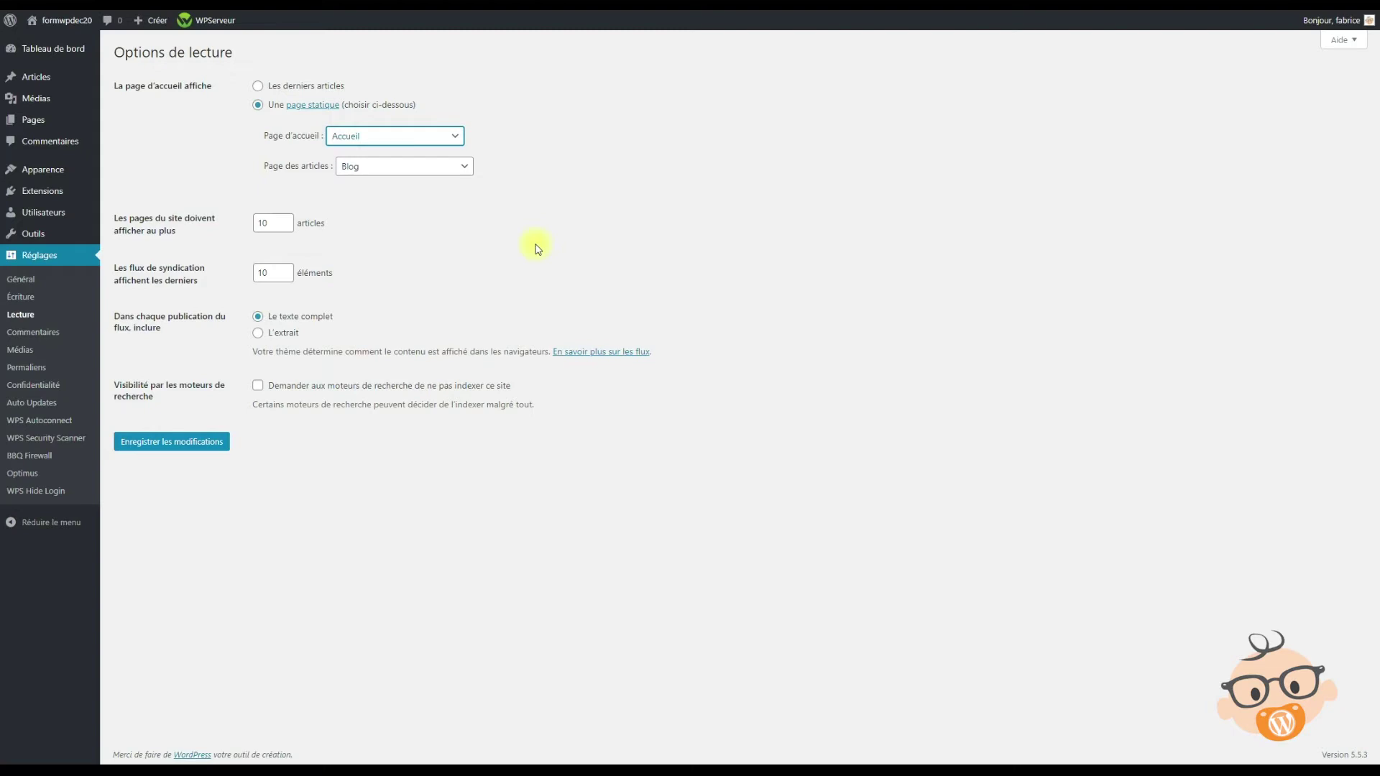
click(435, 168)
click(439, 167)
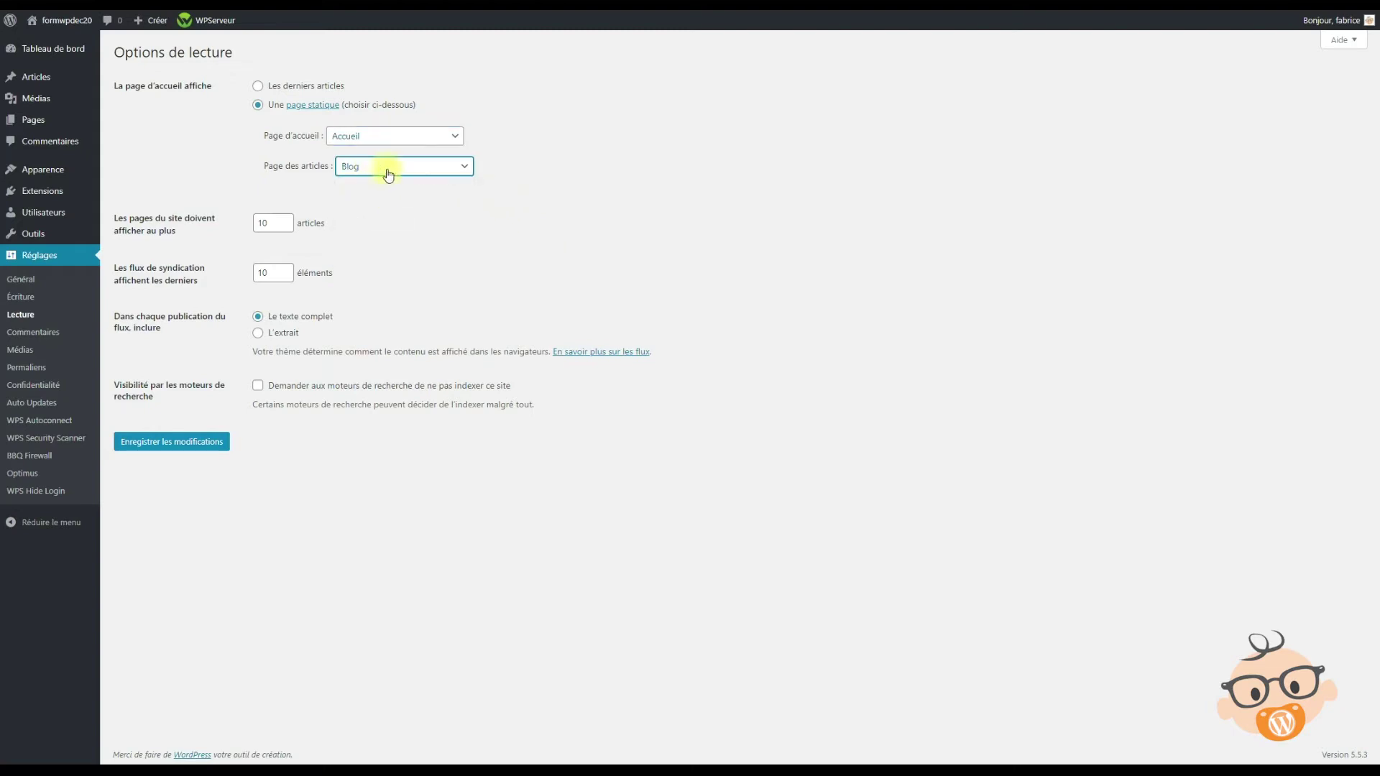
click(209, 441)
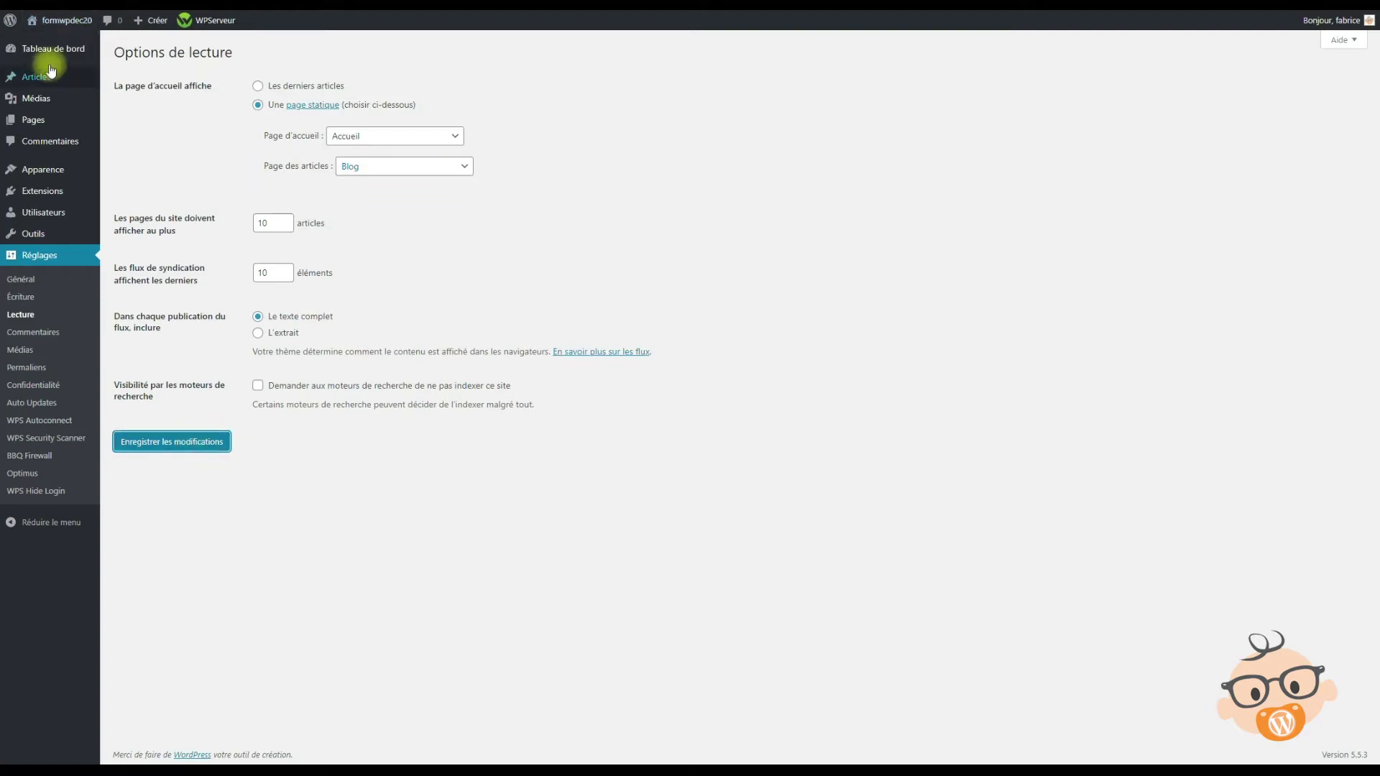
Visit the formwpdec20 site's static homepage and its /blog page to check how the two pages display
click(67, 20)
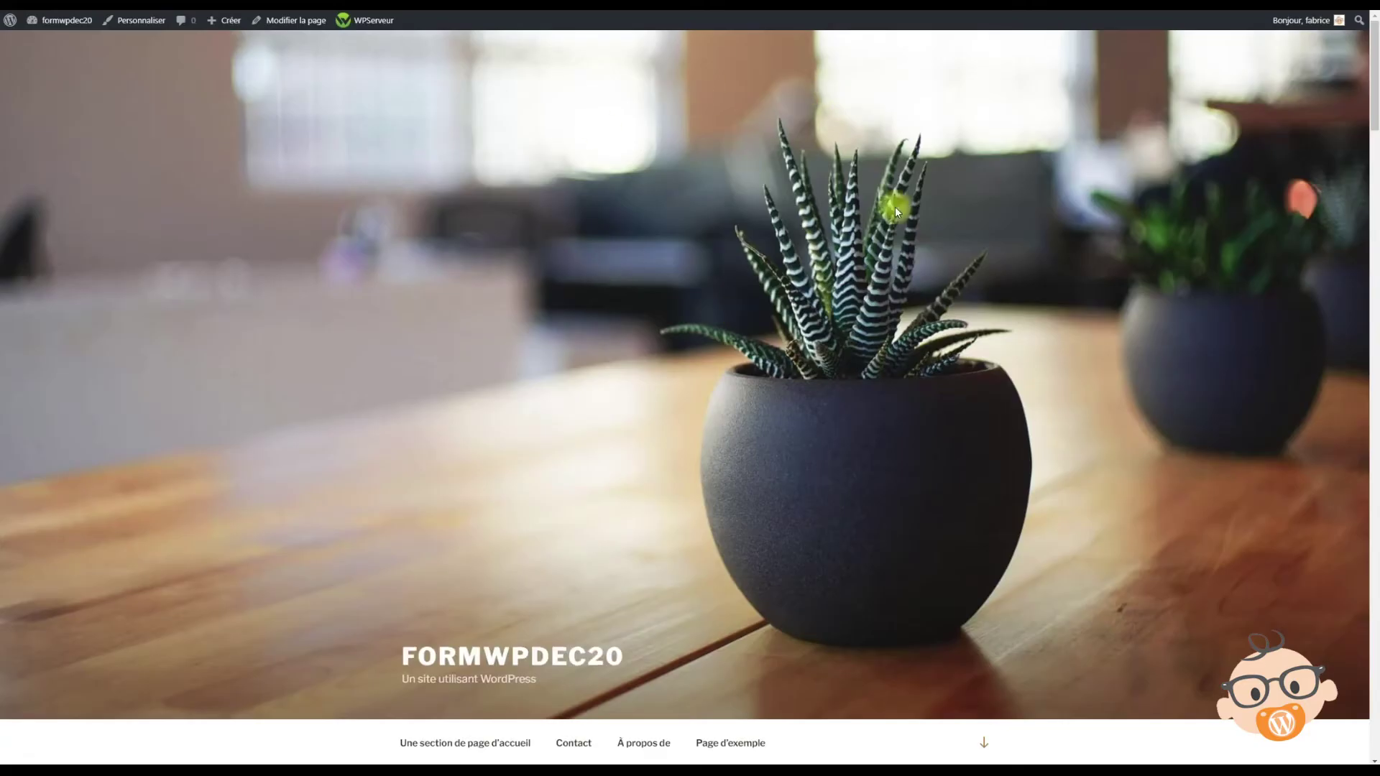
scroll(625, 256, down, 8)
scroll(703, 248, up, 3)
scroll(703, 249, up, 2)
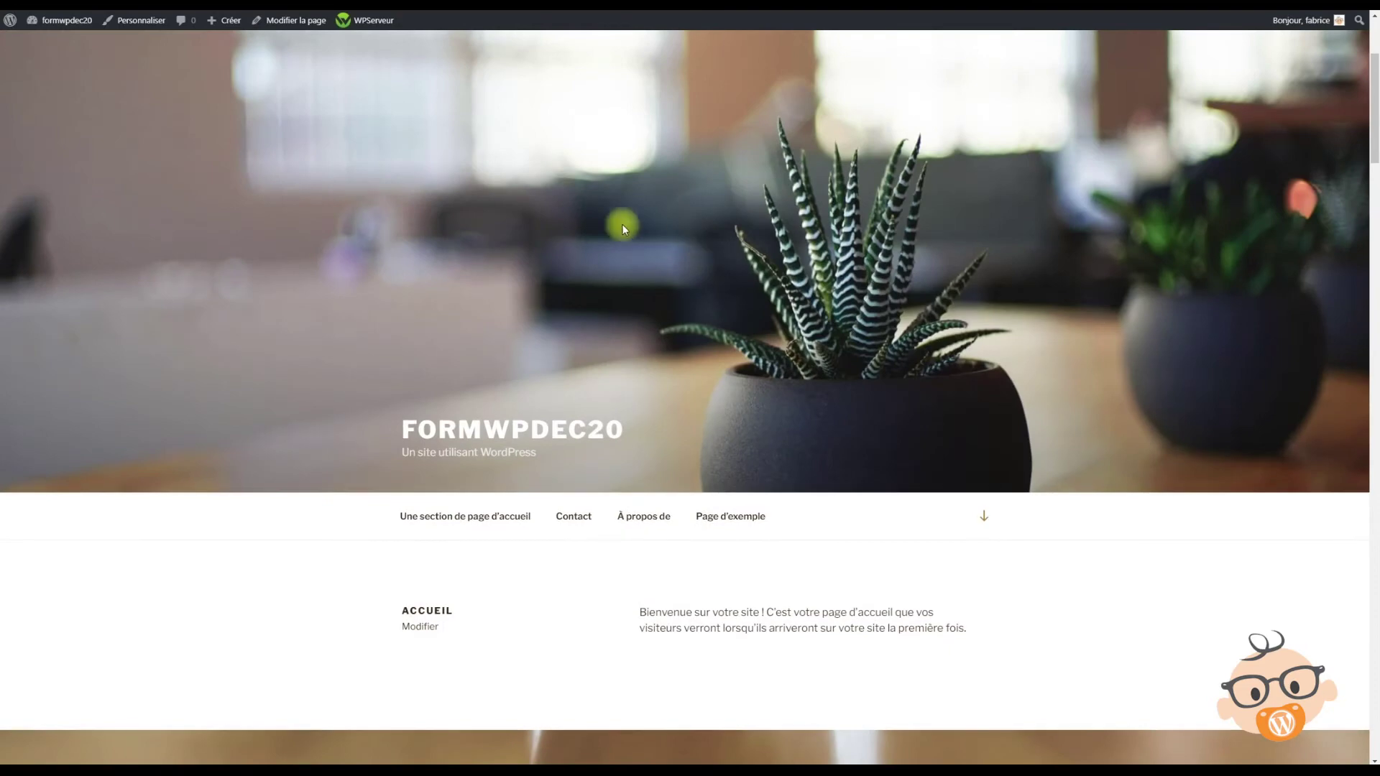
scroll(627, 286, up, 3)
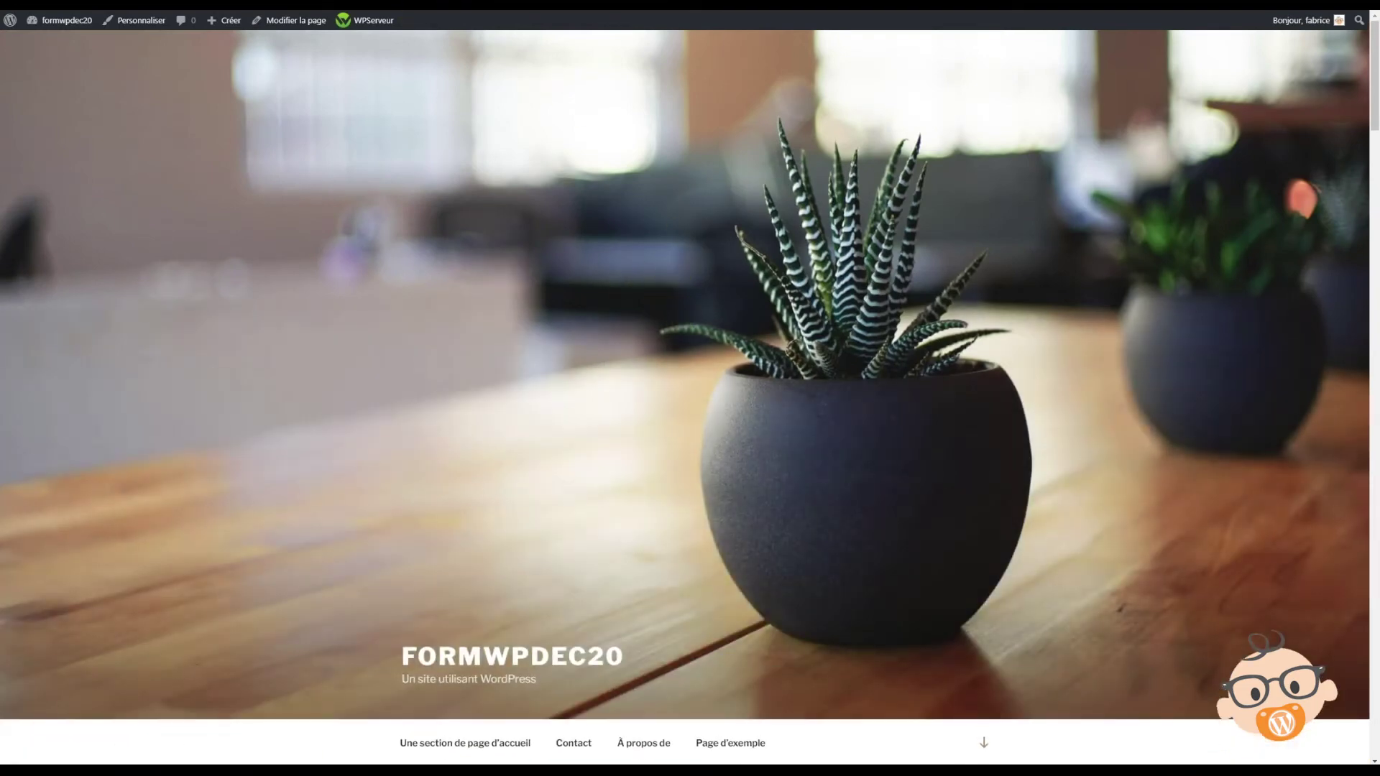
text(/blog)
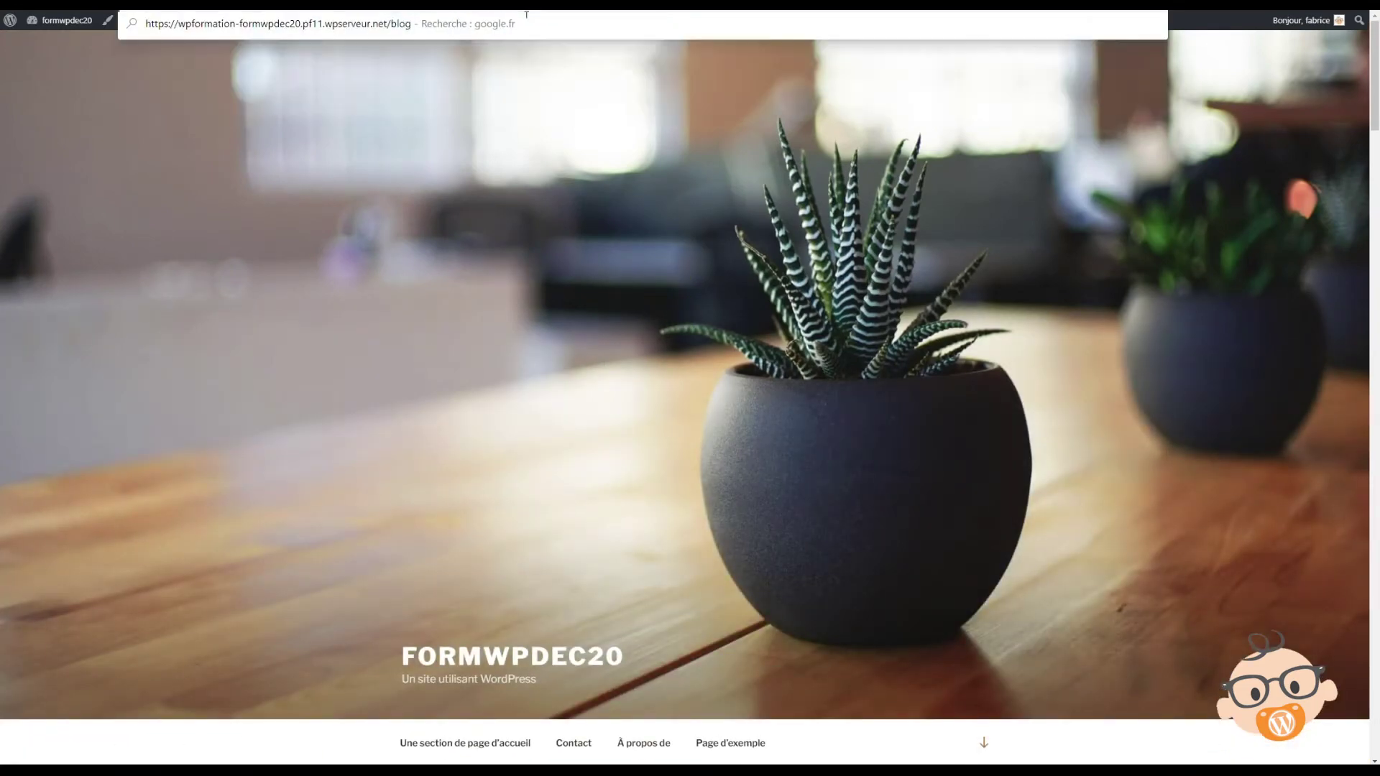
key(Return)
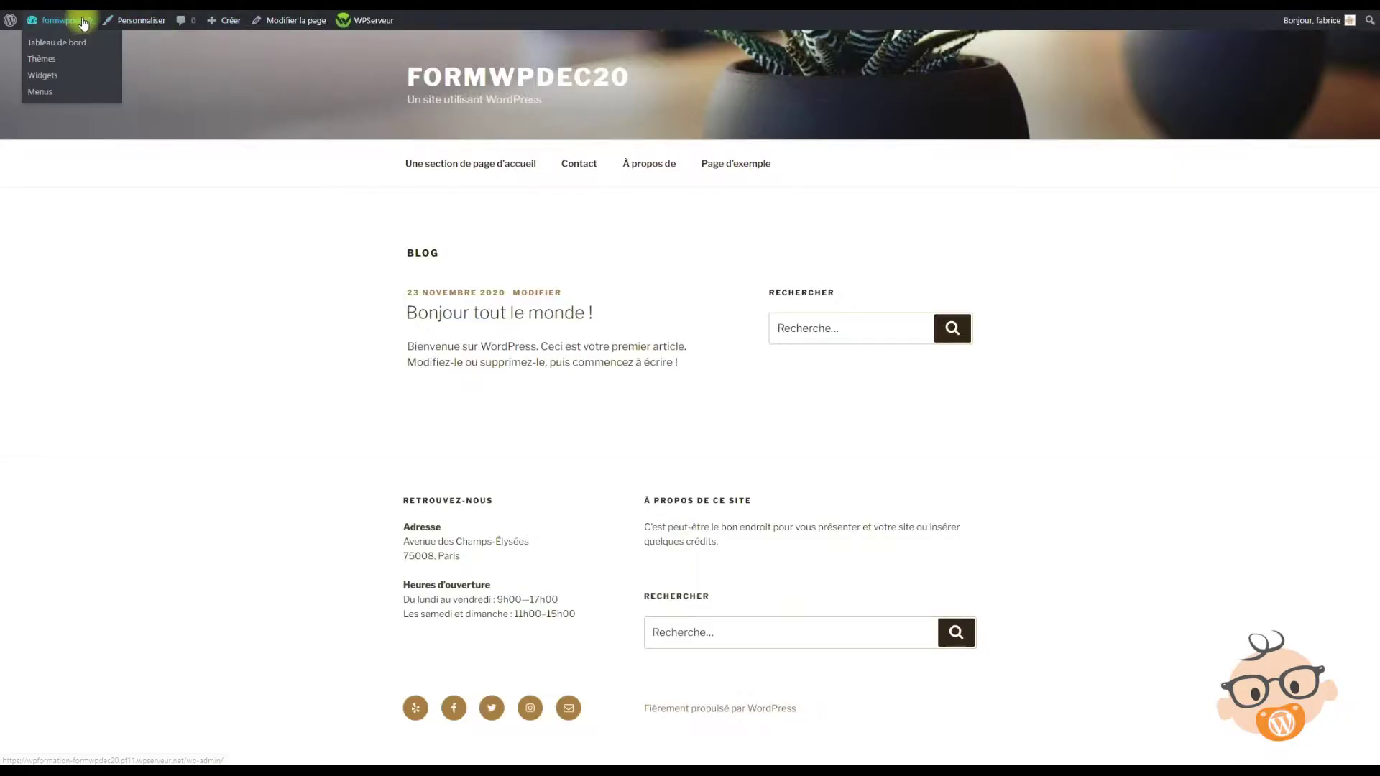
Return to the dashboard, reopen the reading options and select the value for the maximum number of articles per page
click(52, 41)
mouse_move(43, 300)
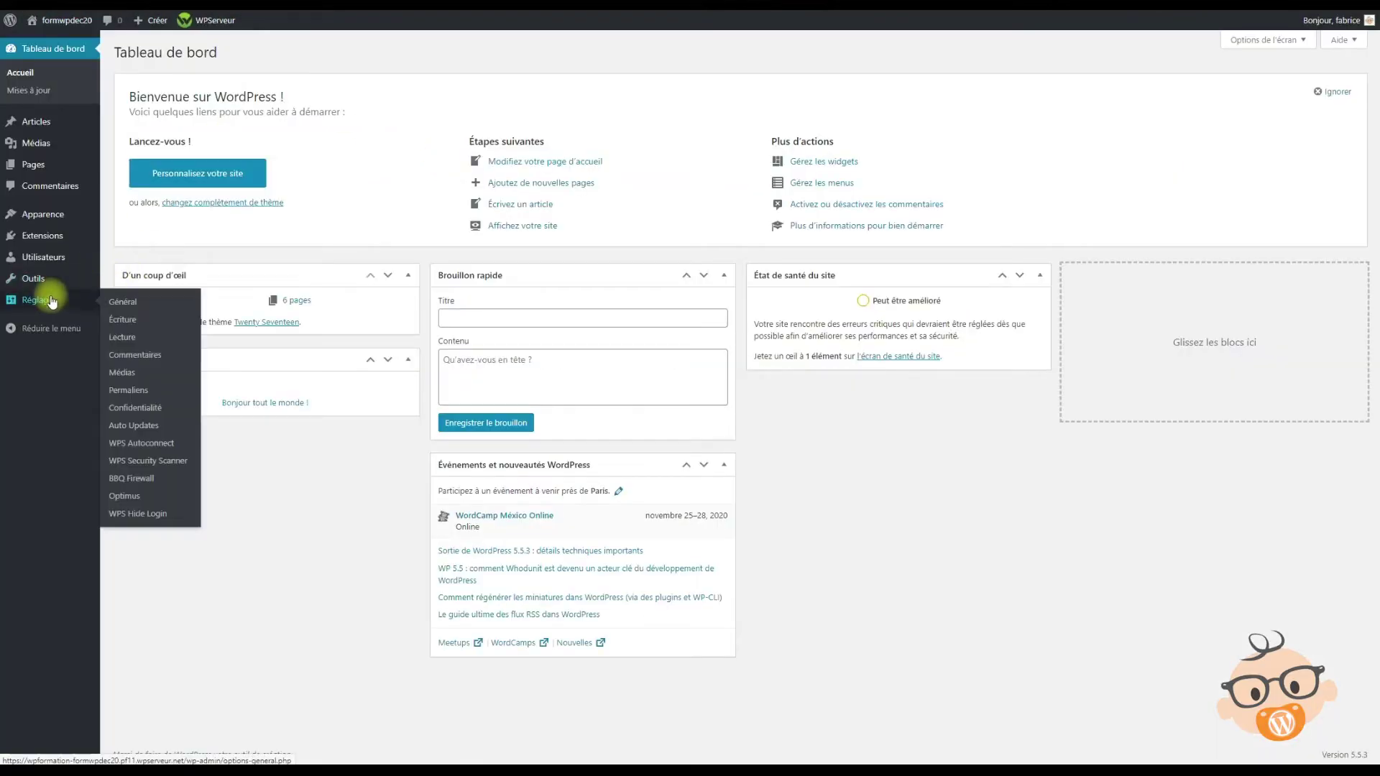
click(161, 343)
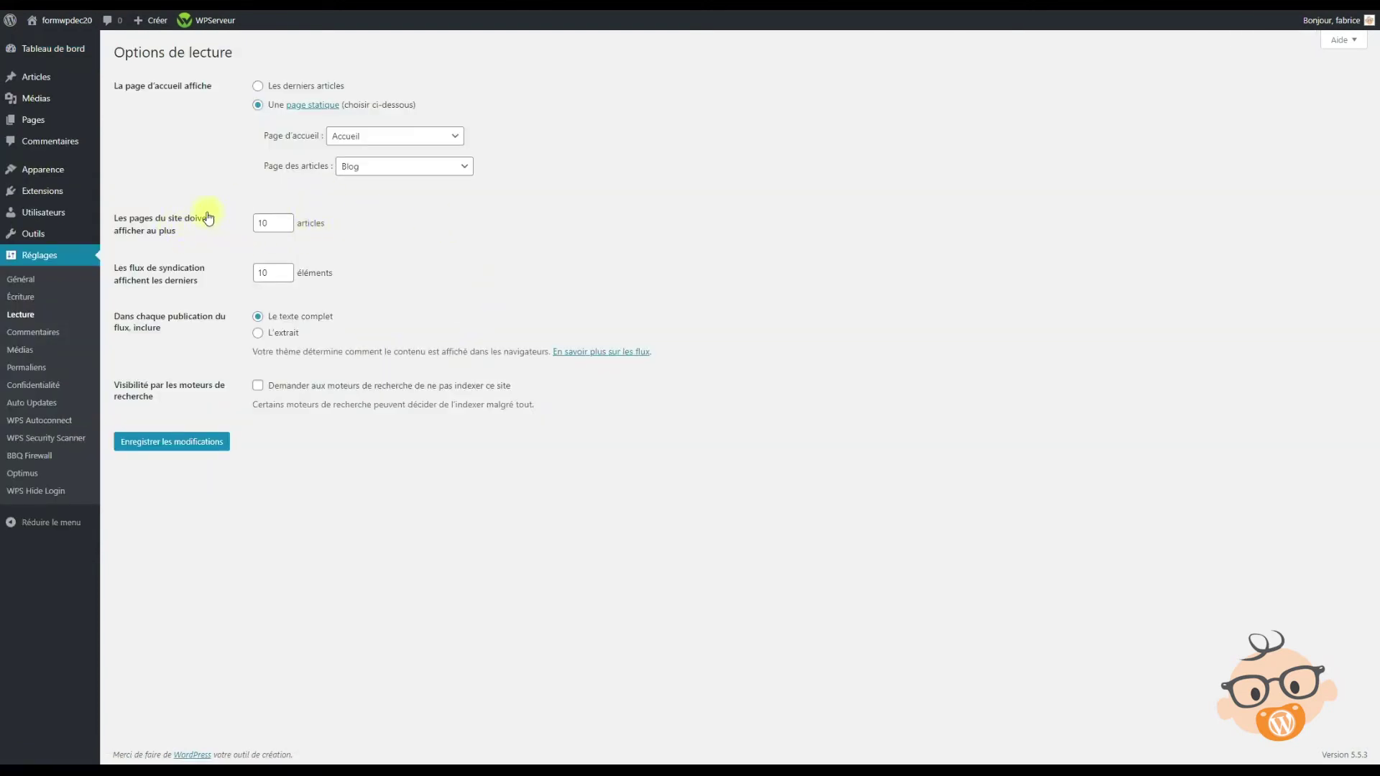
double_click(265, 223)
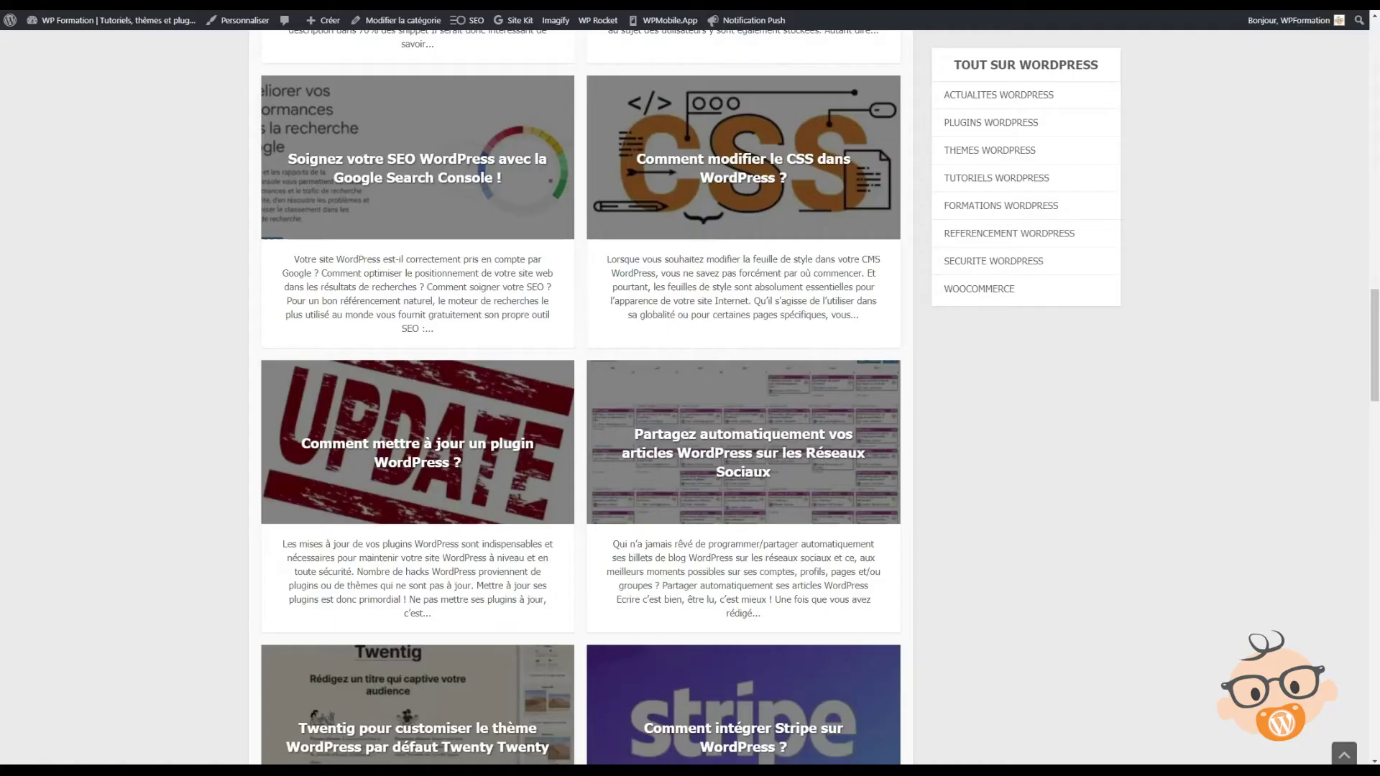
On the WP Formation site, examine the WordPress category's article list and its pagination, including page 2
scroll(716, 297, up, 15)
scroll(716, 297, up, 5)
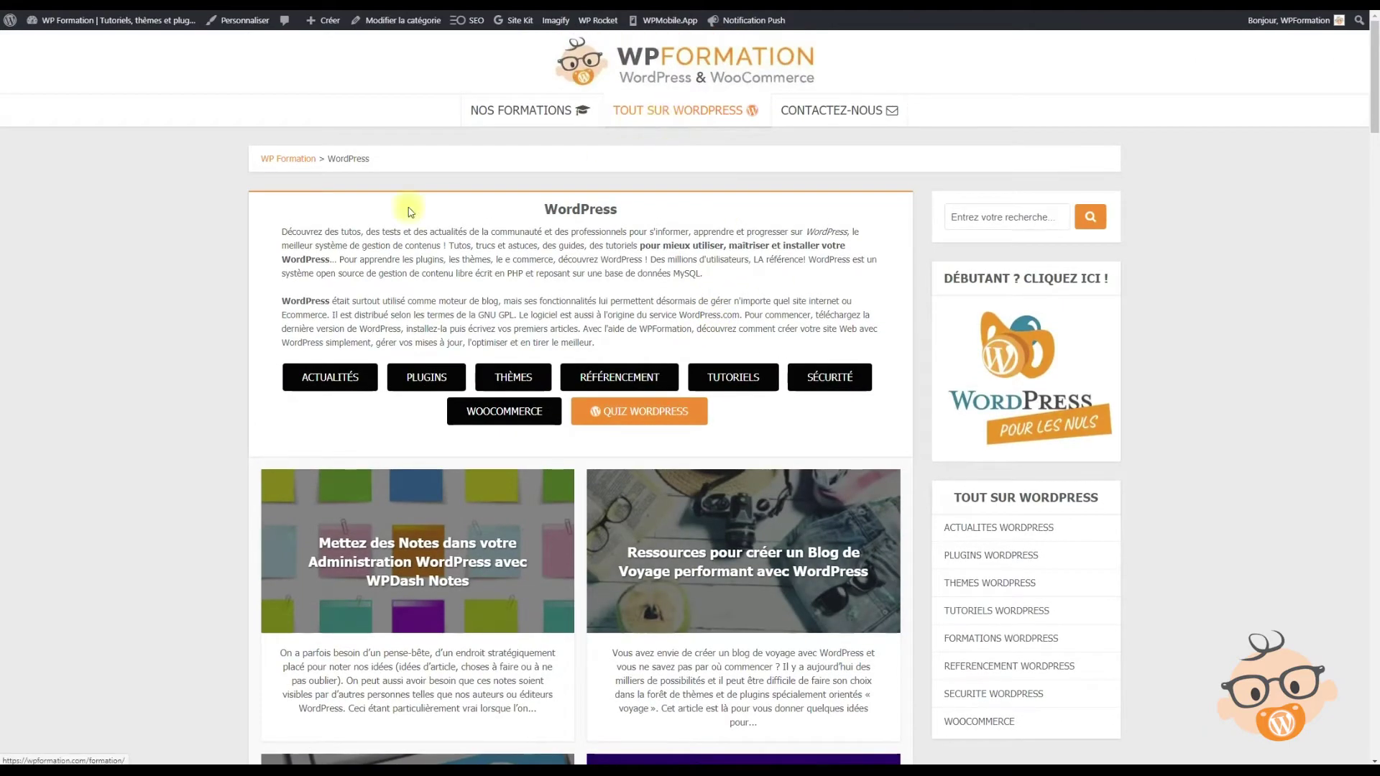
scroll(712, 298, down, 10)
scroll(710, 310, up, 8)
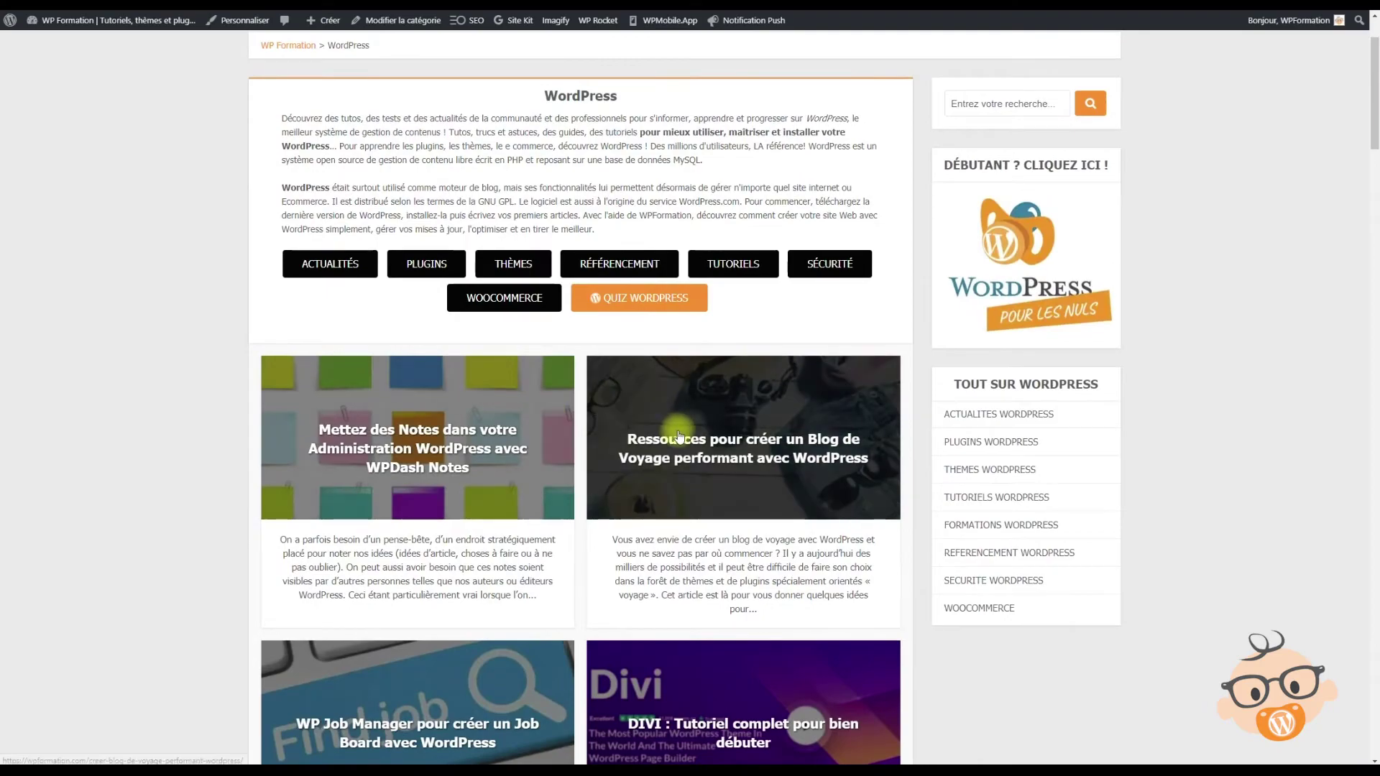
scroll(676, 431, down, 9)
scroll(736, 474, down, 6)
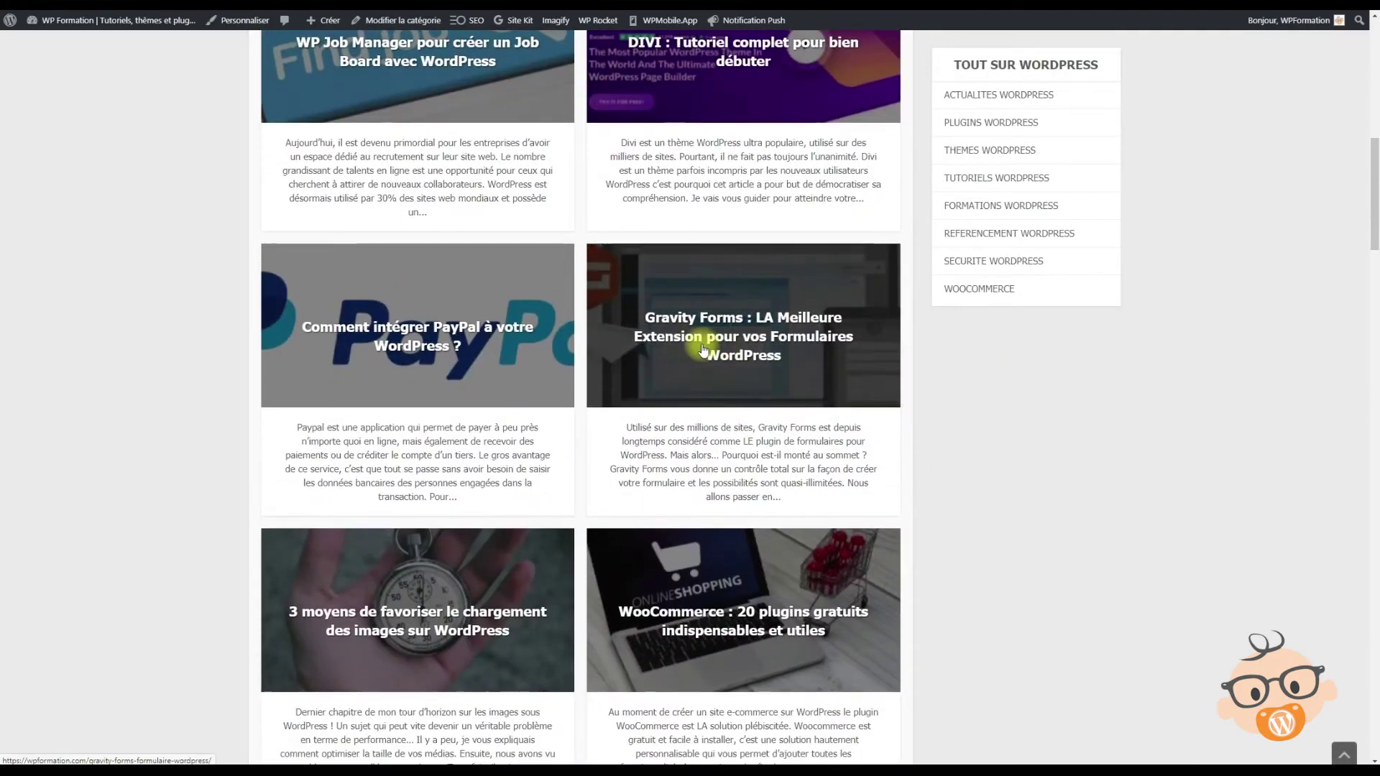
scroll(682, 532, down, 2)
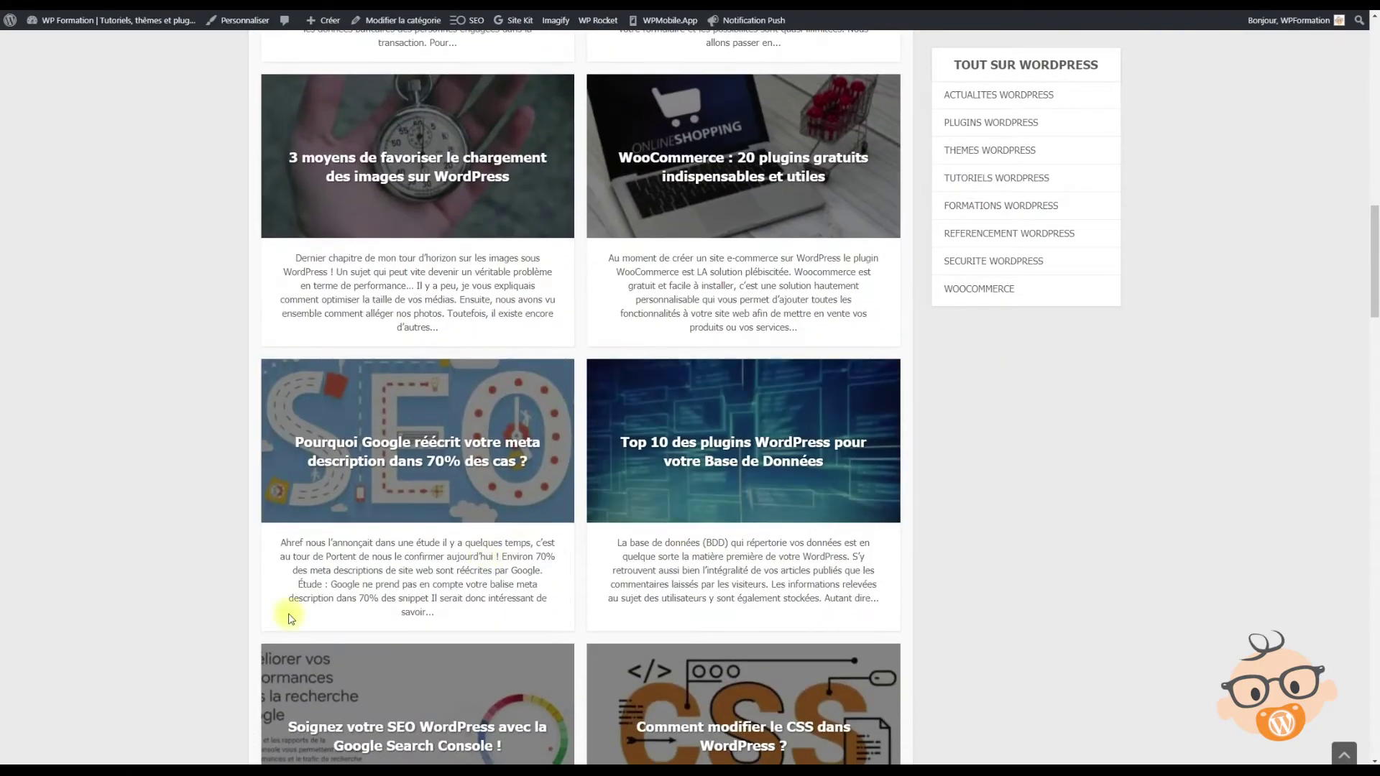
drag(1375, 293, 1375, 732)
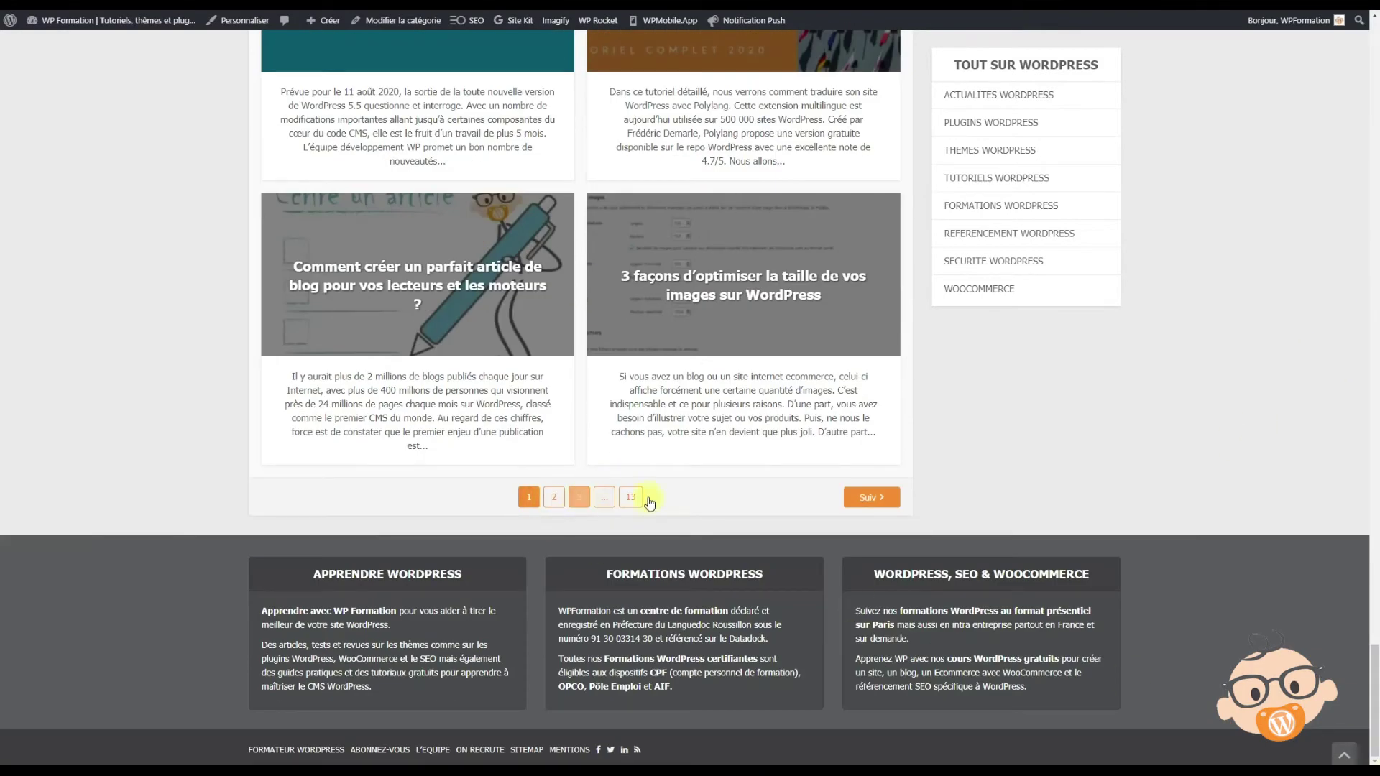
click(553, 497)
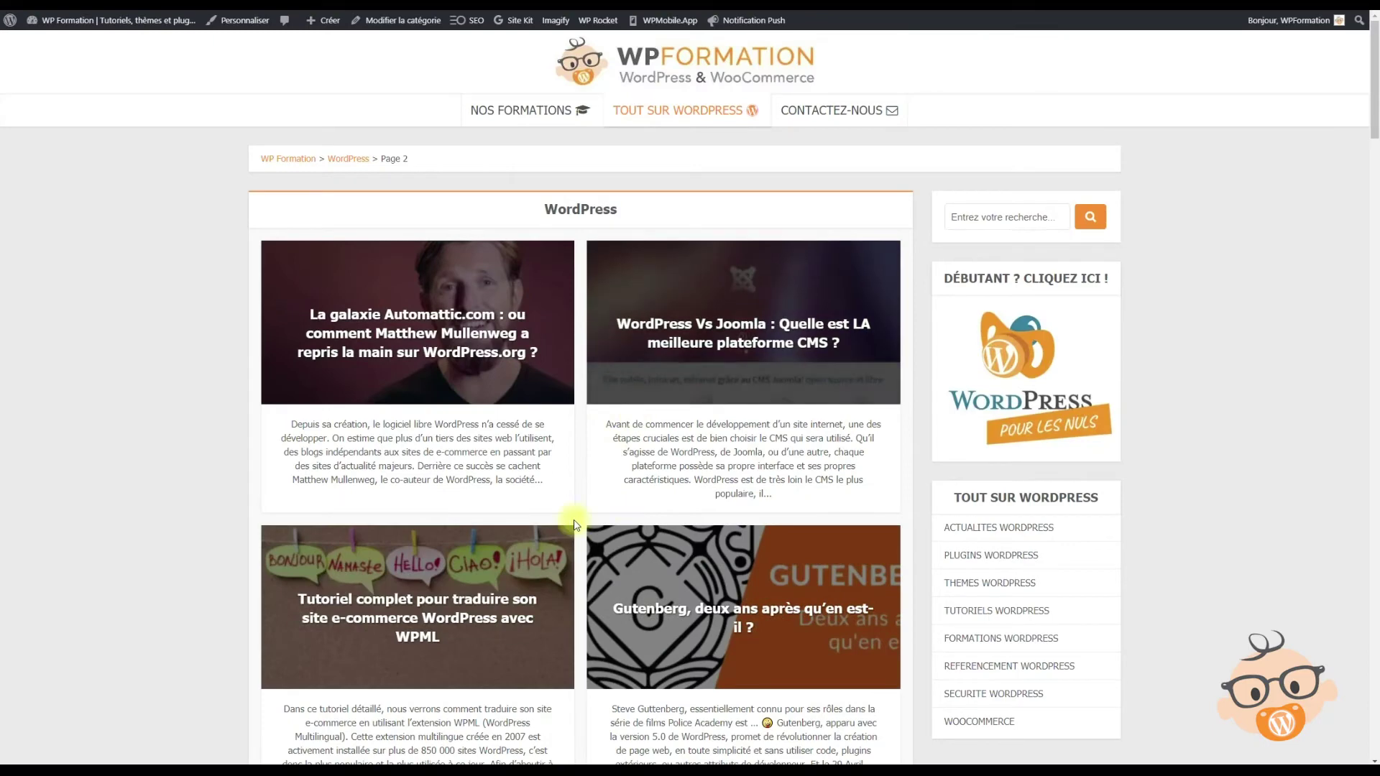
drag(435, 159, 335, 159)
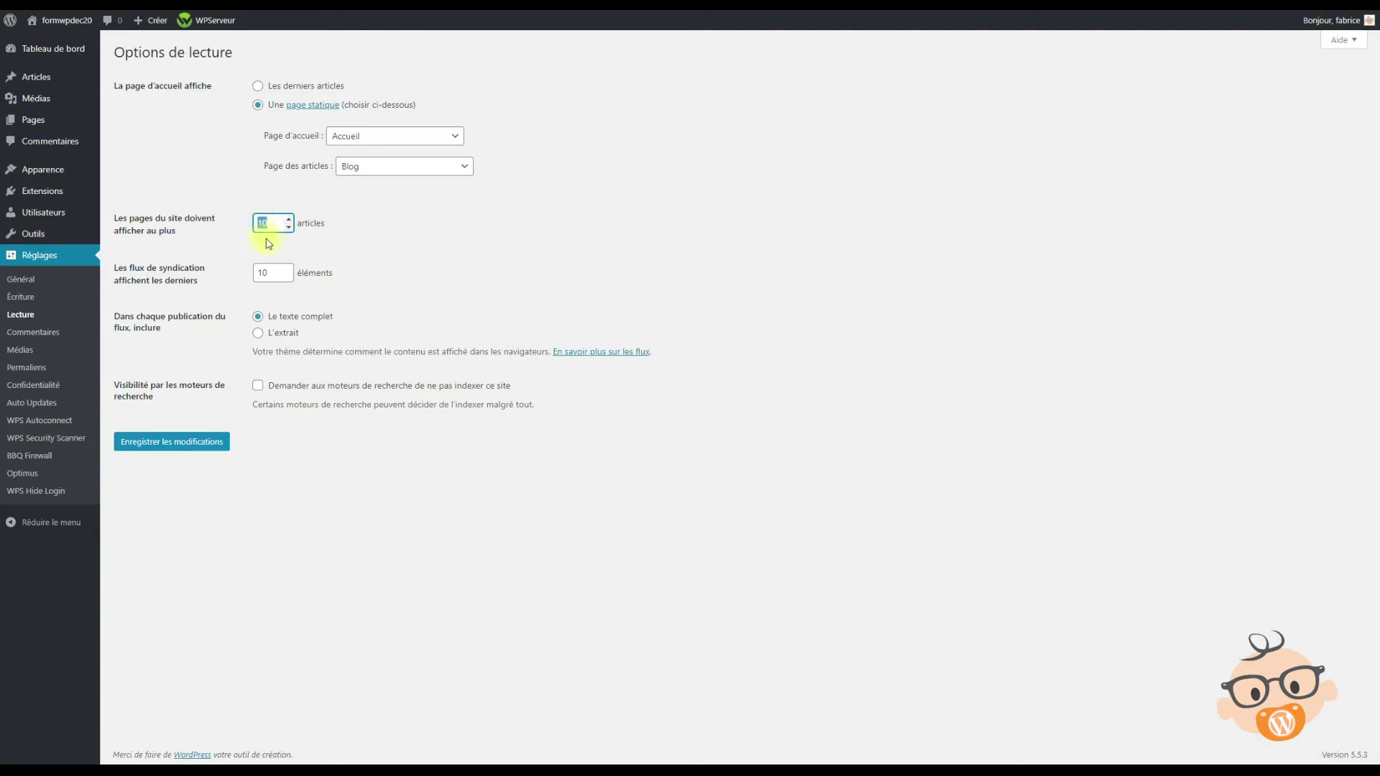
In the reading options, set the maximum number of articles per page to 30 and review the syndication feed item limit
click(478, 248)
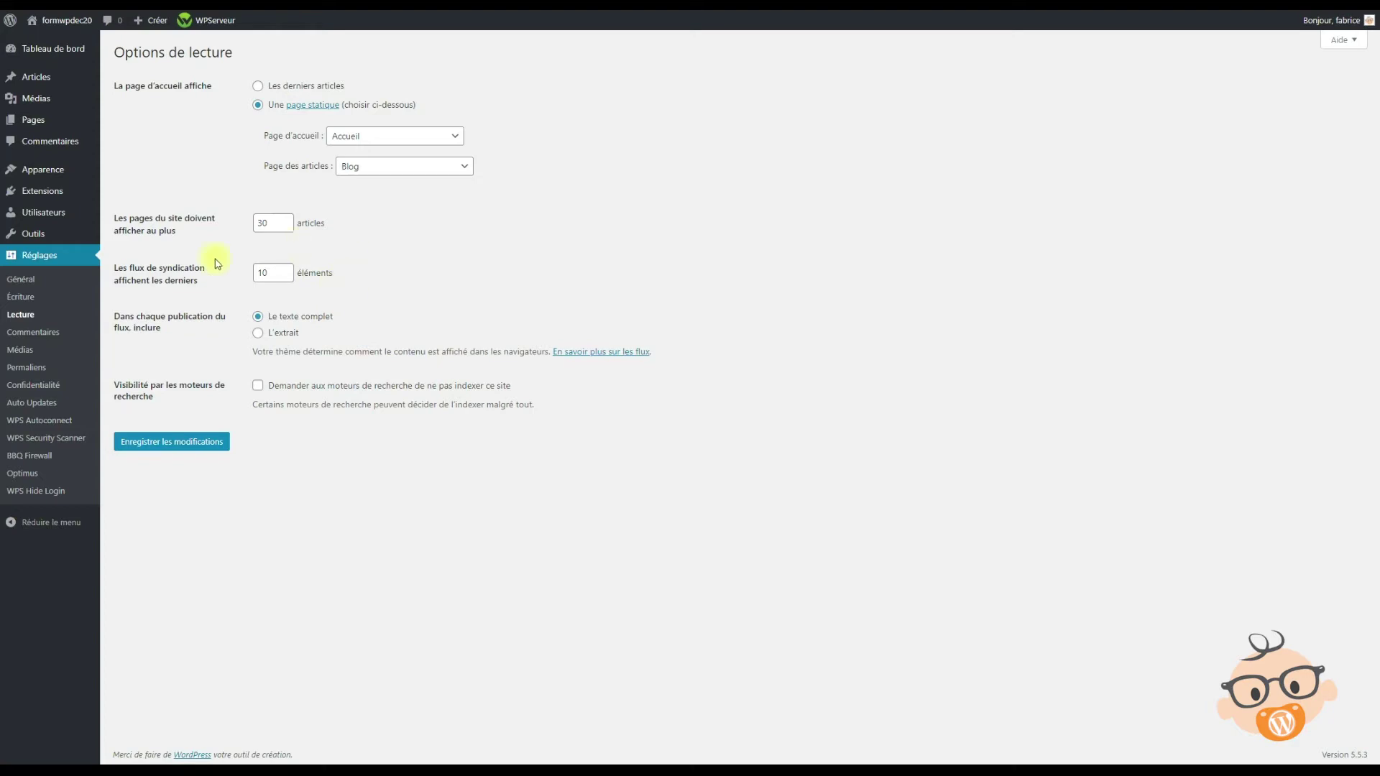
drag(152, 267, 174, 301)
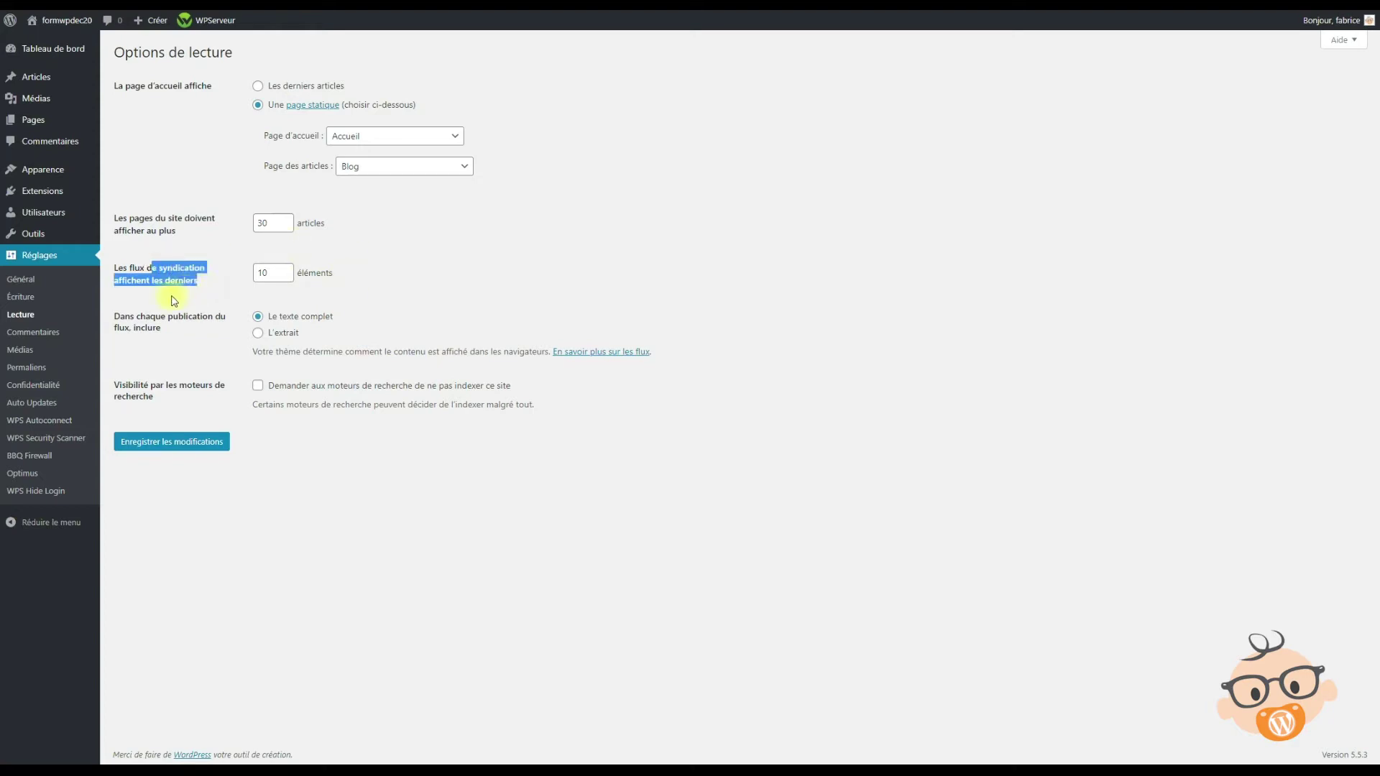
click(242, 277)
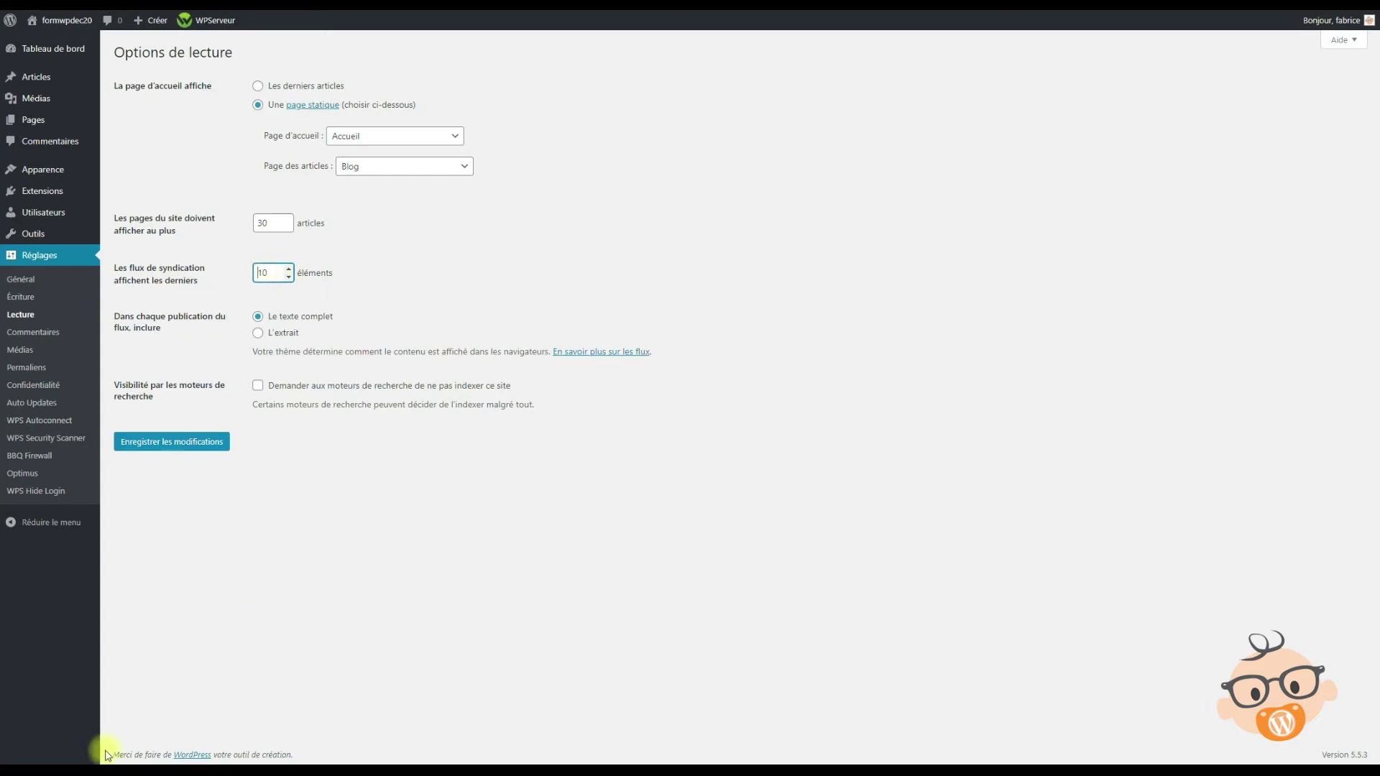
Open a new browser window, position it over the reading options and load wpformation.com
key(ctrl+n)
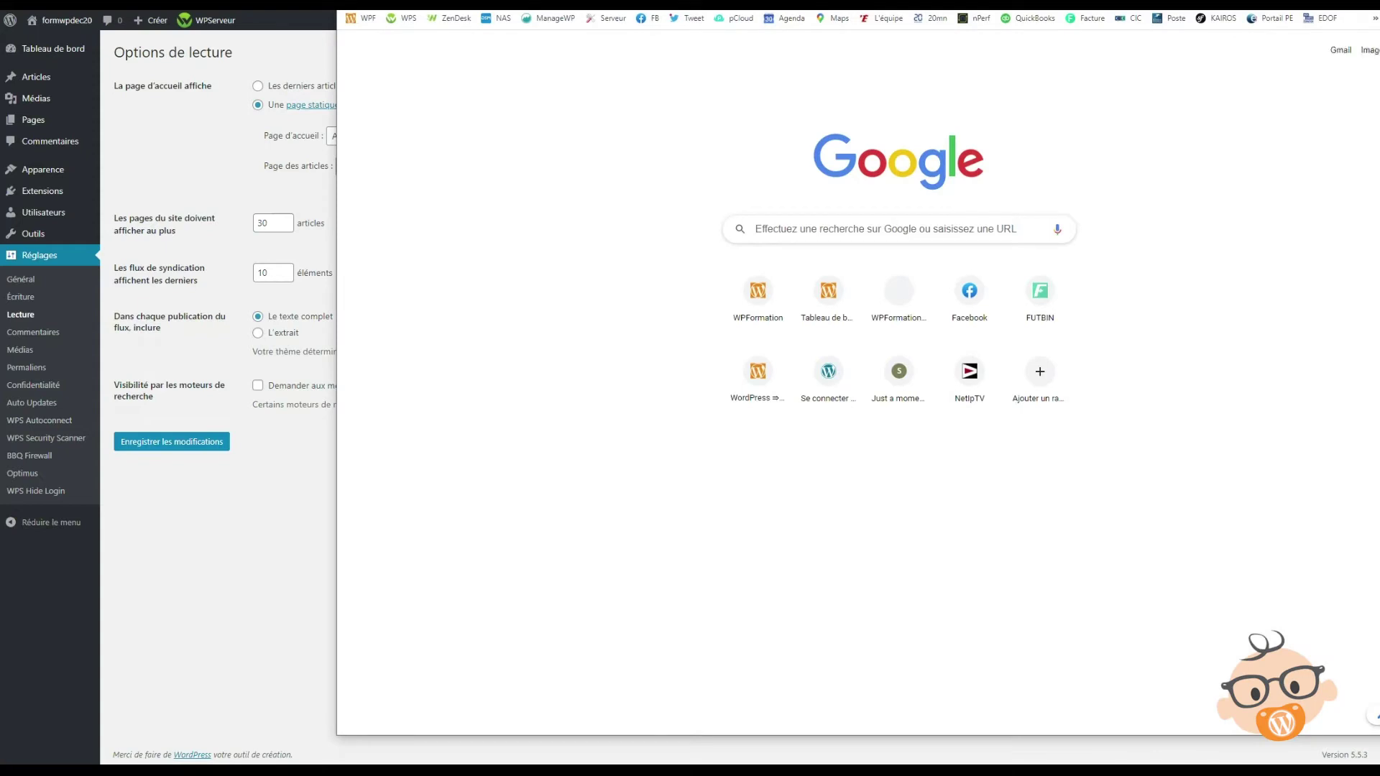
drag(765, 0, 748, 8)
drag(591, 4, 585, 19)
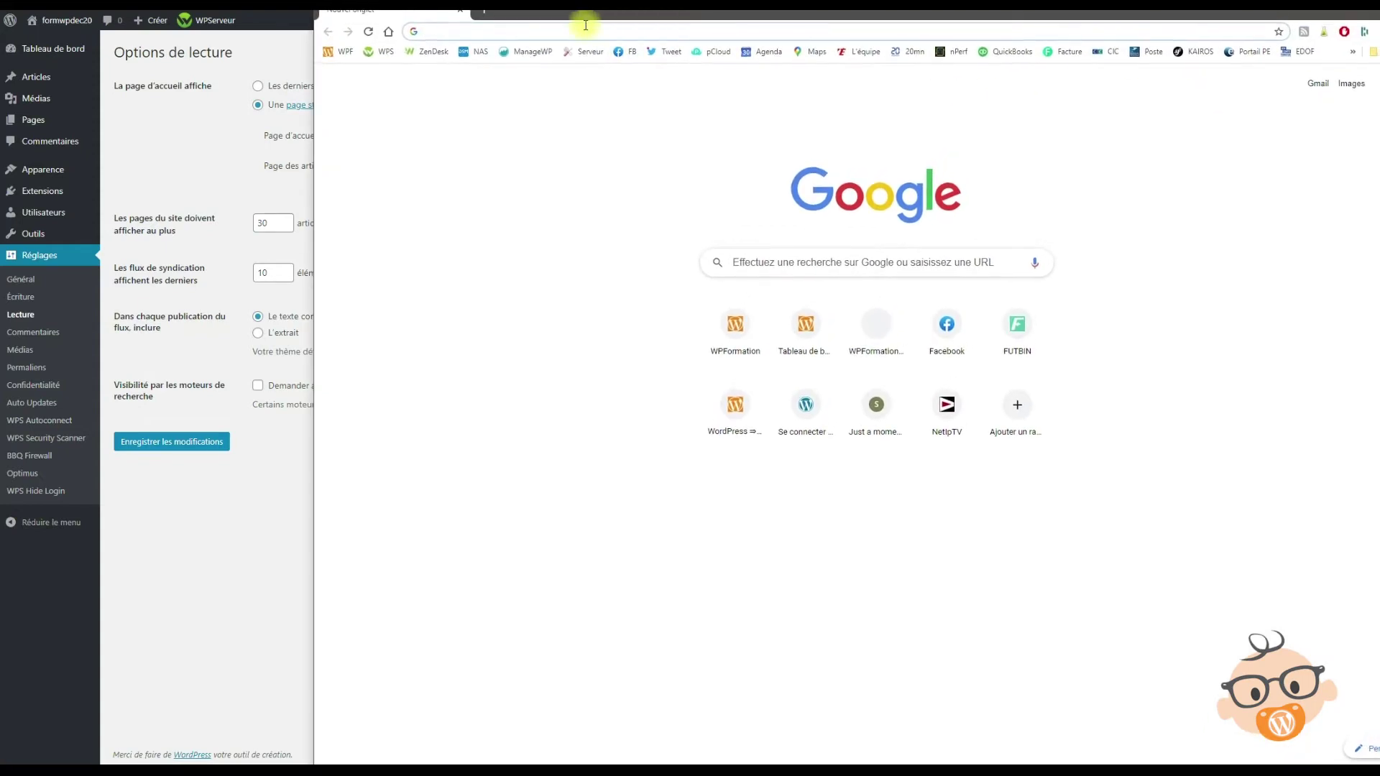
click(598, 33)
text(wpfor)
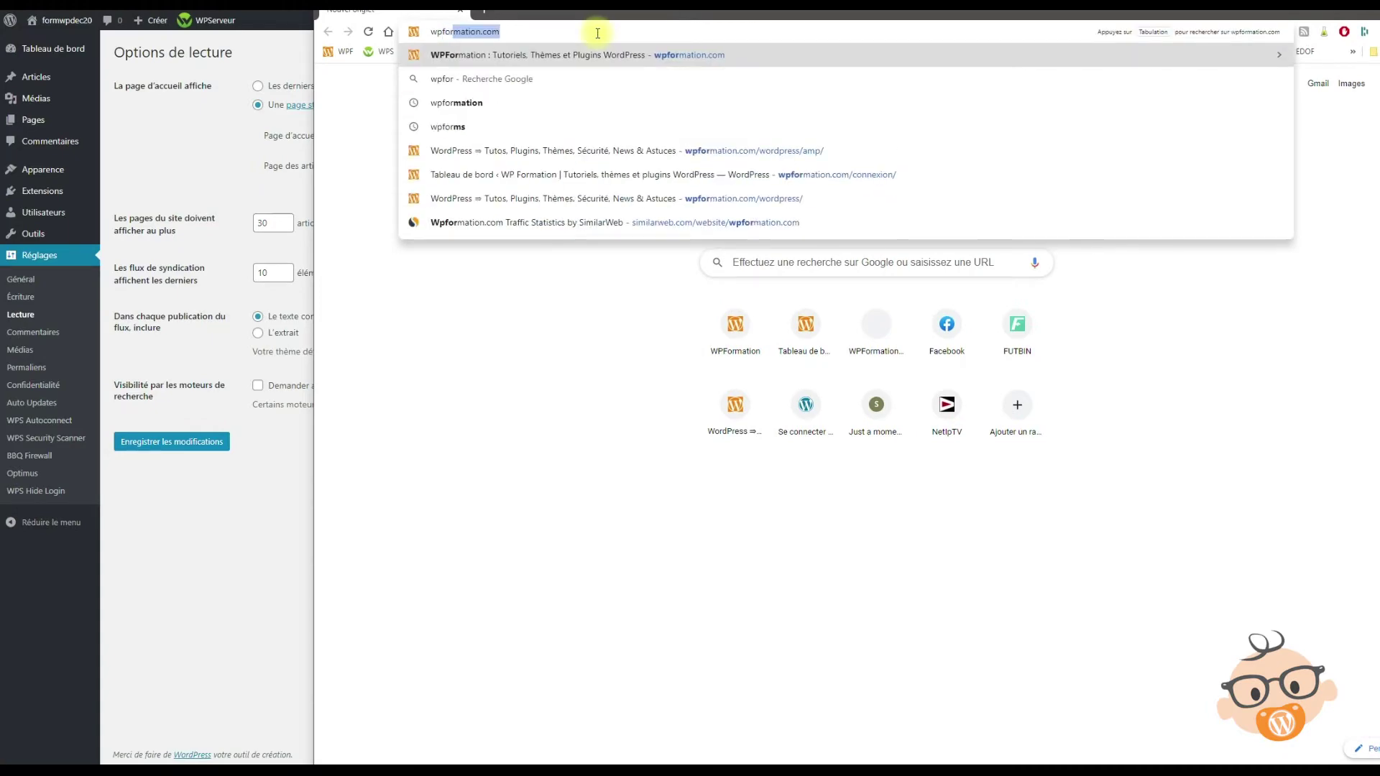
key(Return)
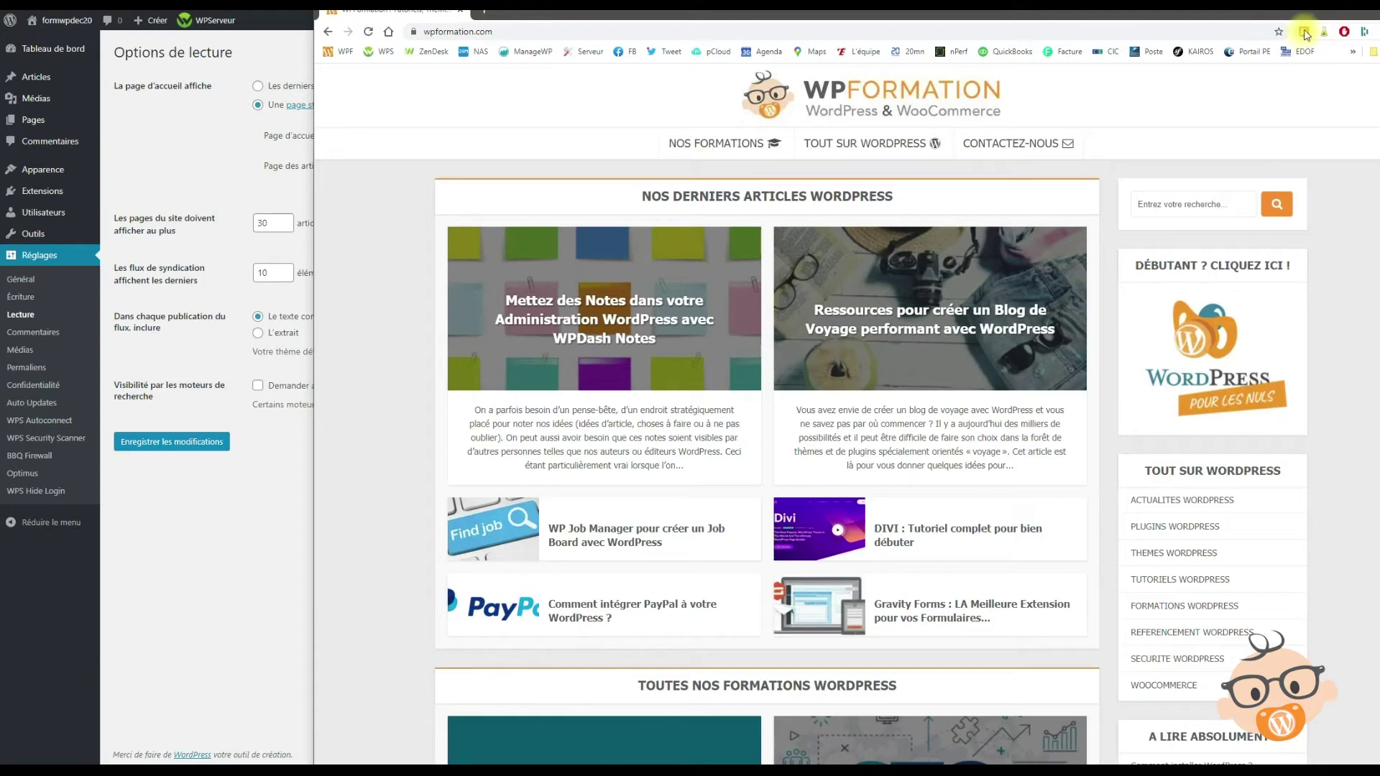
Open the WP Formation article RSS feed preview and examine its entries down to the WP Job Manager article
click(1304, 33)
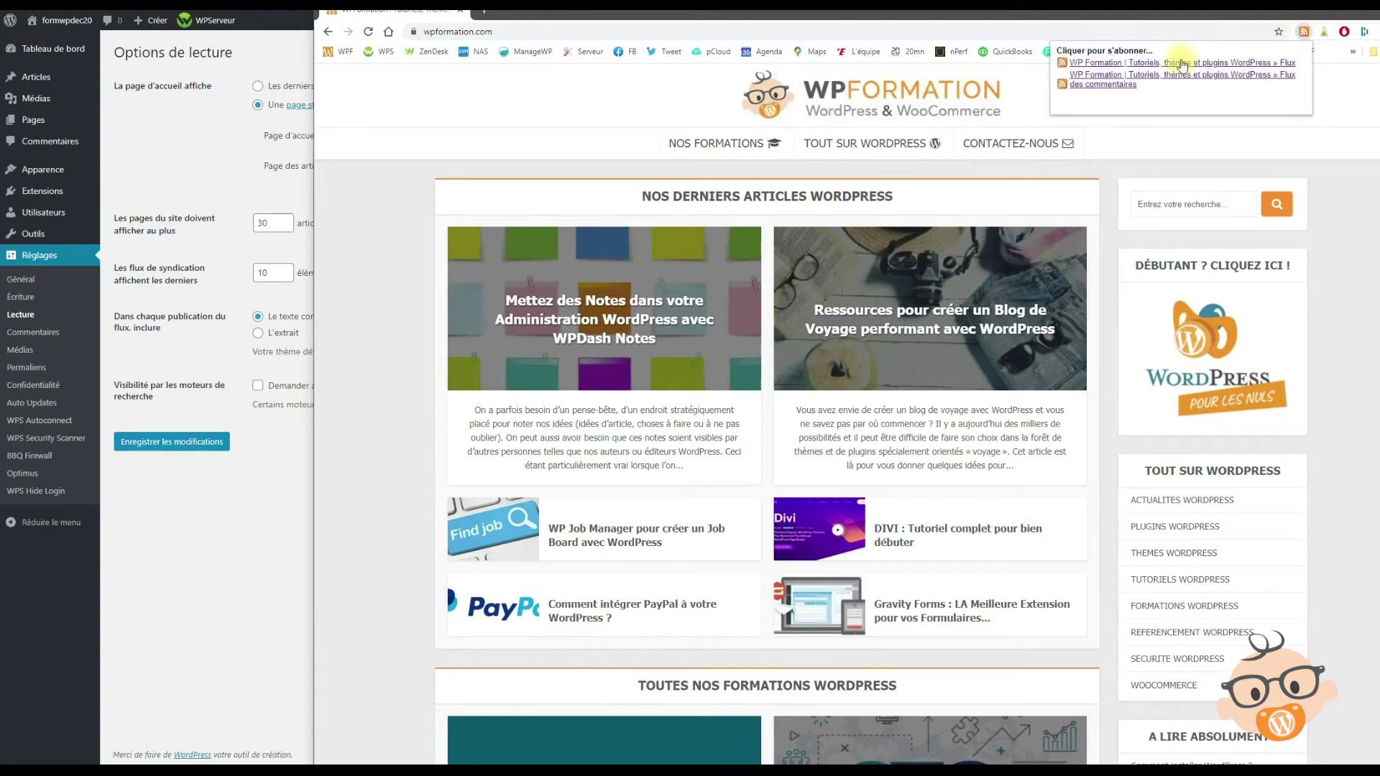
click(1195, 66)
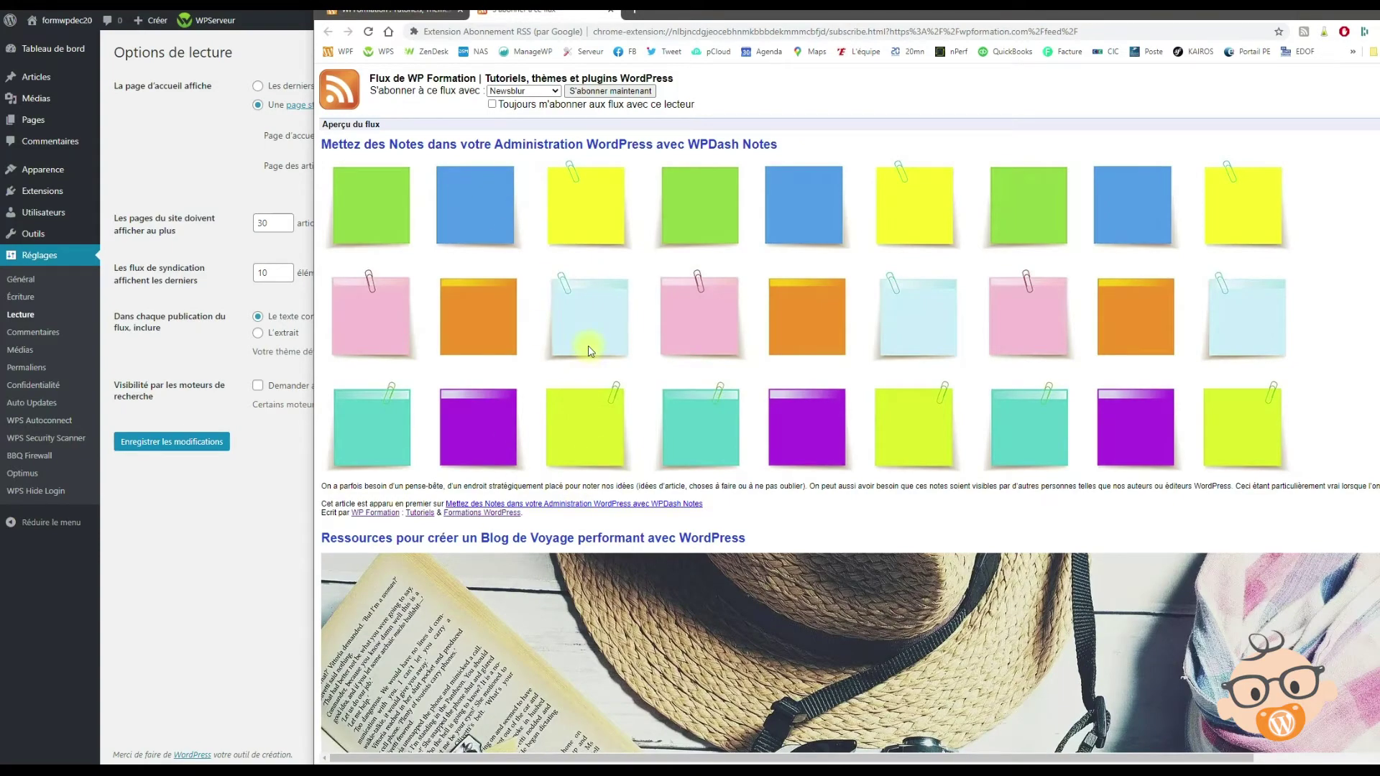
scroll(604, 363, down, 3)
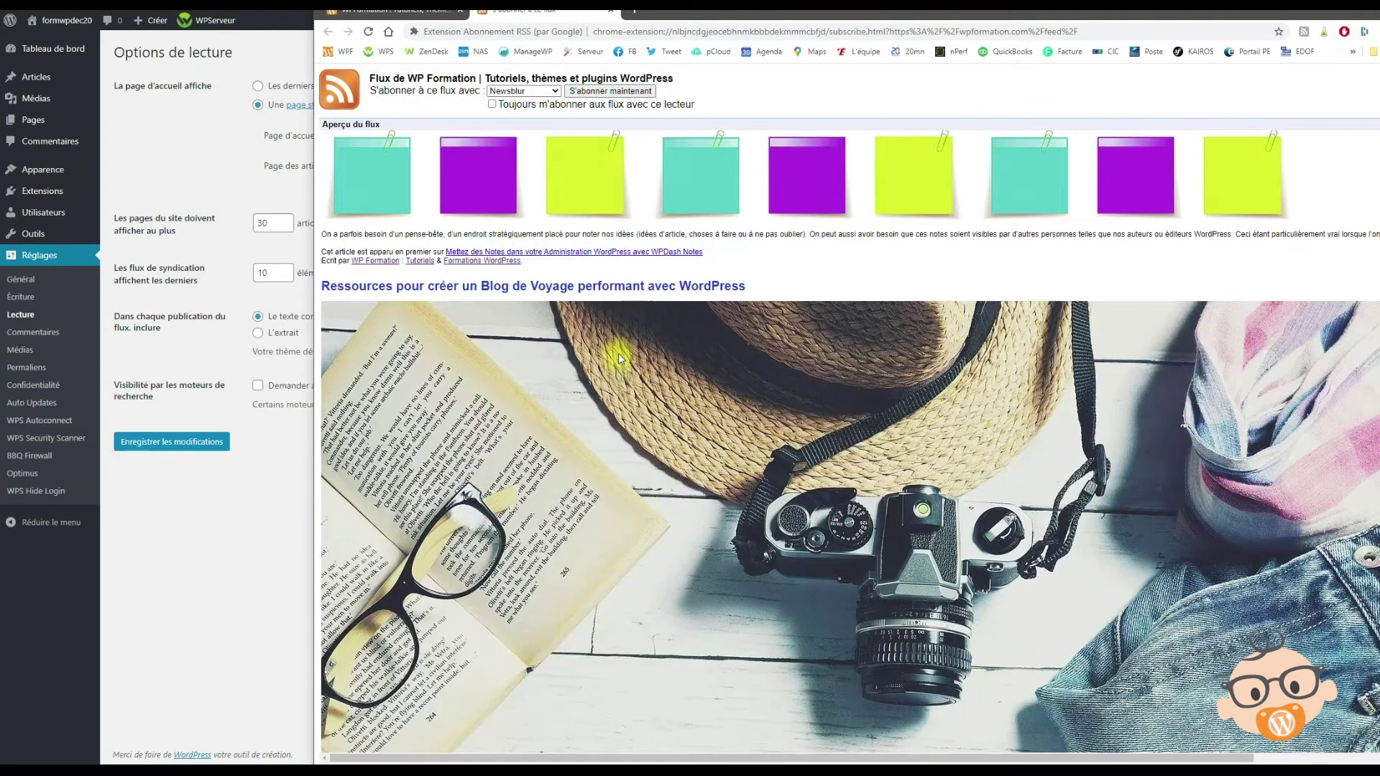
scroll(614, 345, down, 10)
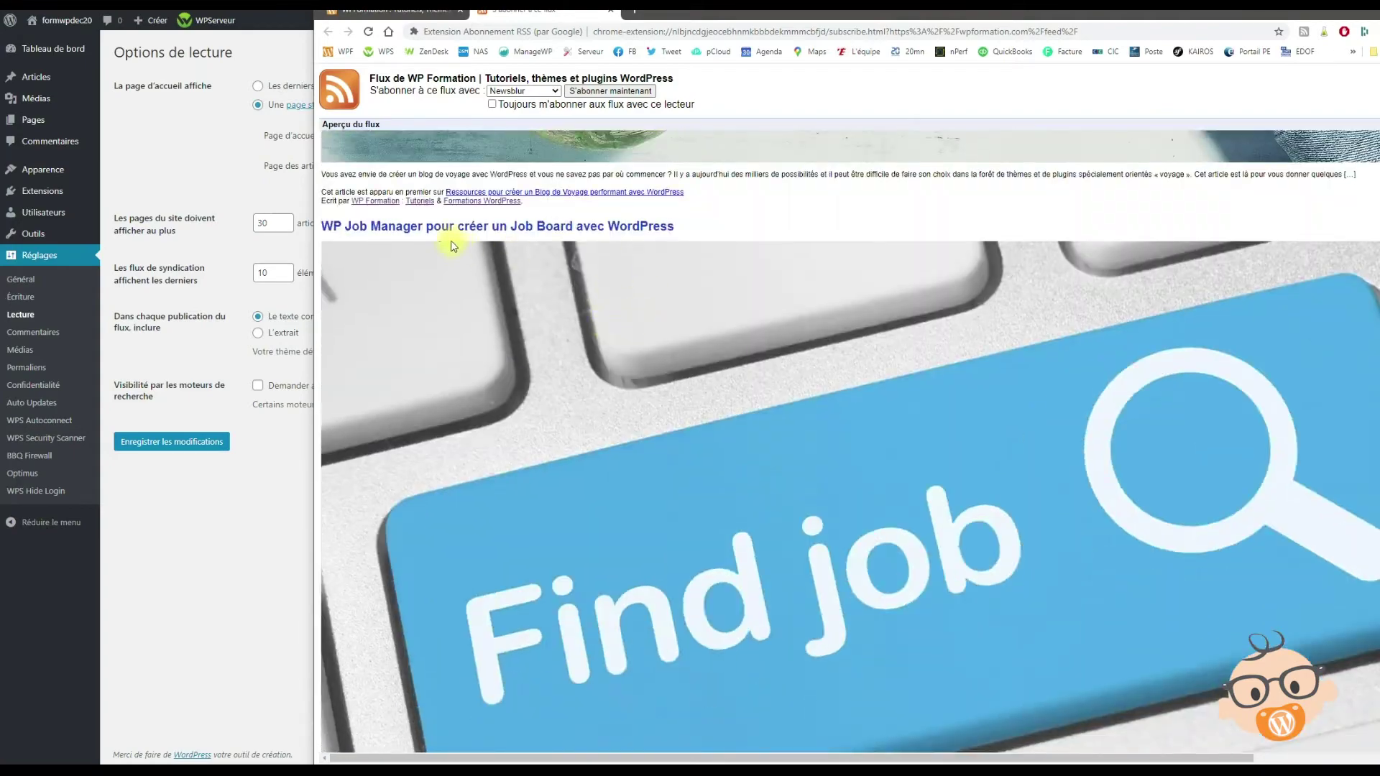
scroll(662, 246, down, 3)
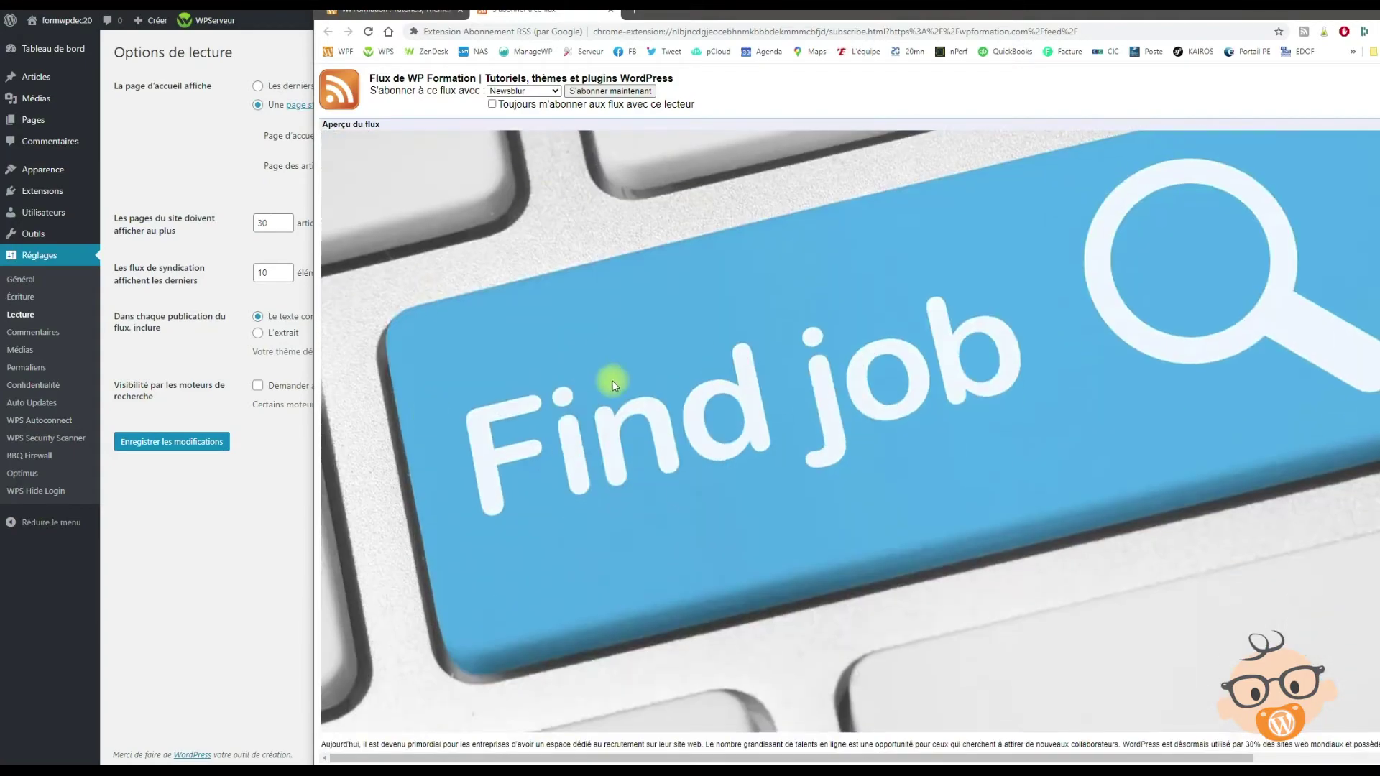
scroll(612, 384, down, 2)
scroll(647, 468, down, 3)
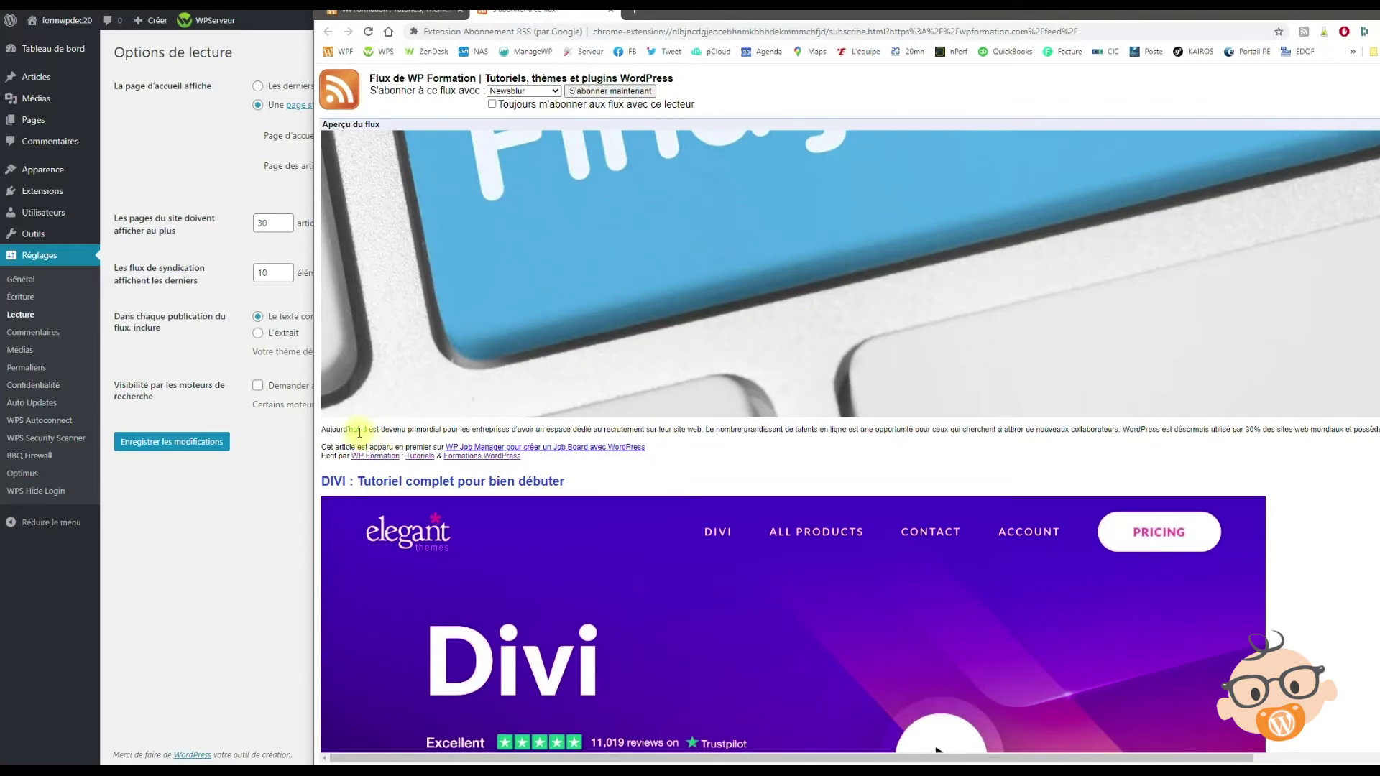
Highlight the WP Job Manager article's excerpt and start subscribing to the feed with Newsblur
drag(359, 432, 528, 436)
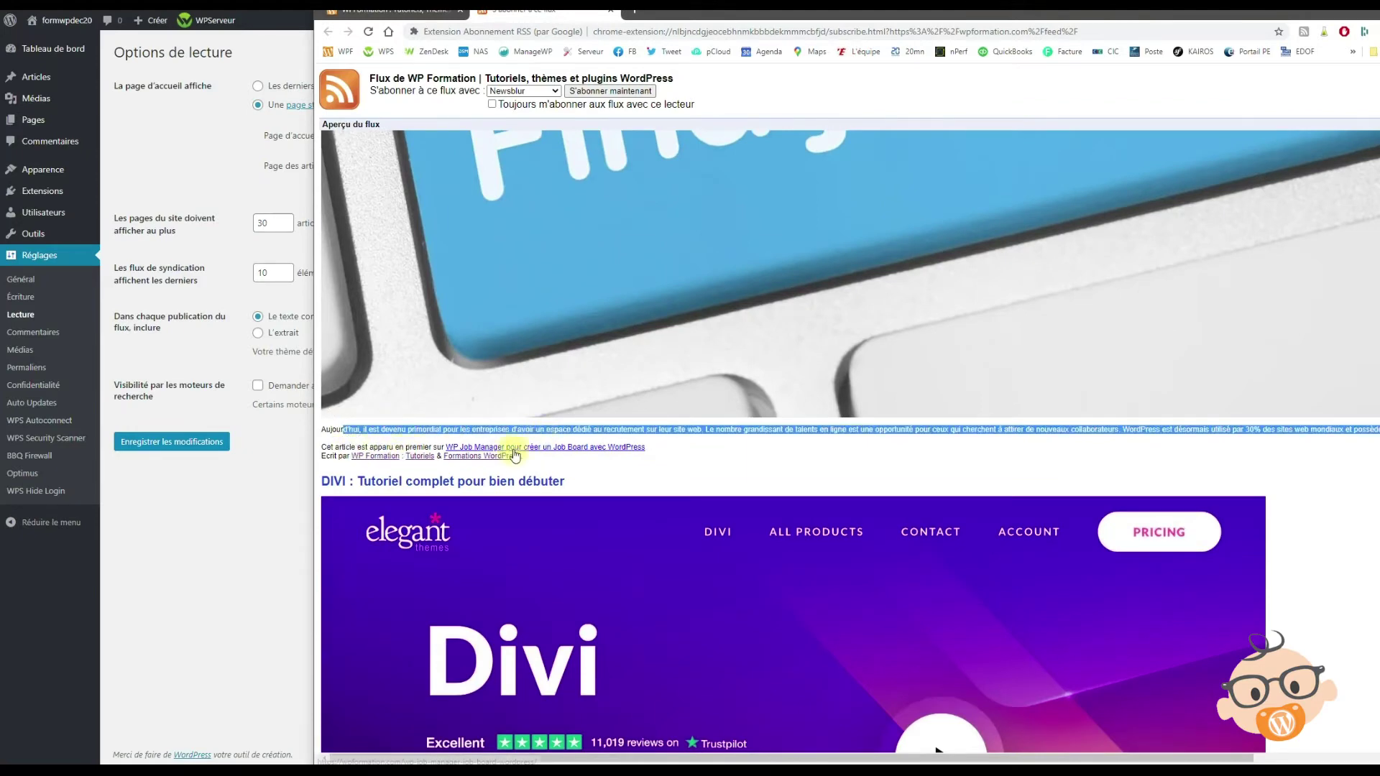
click(624, 92)
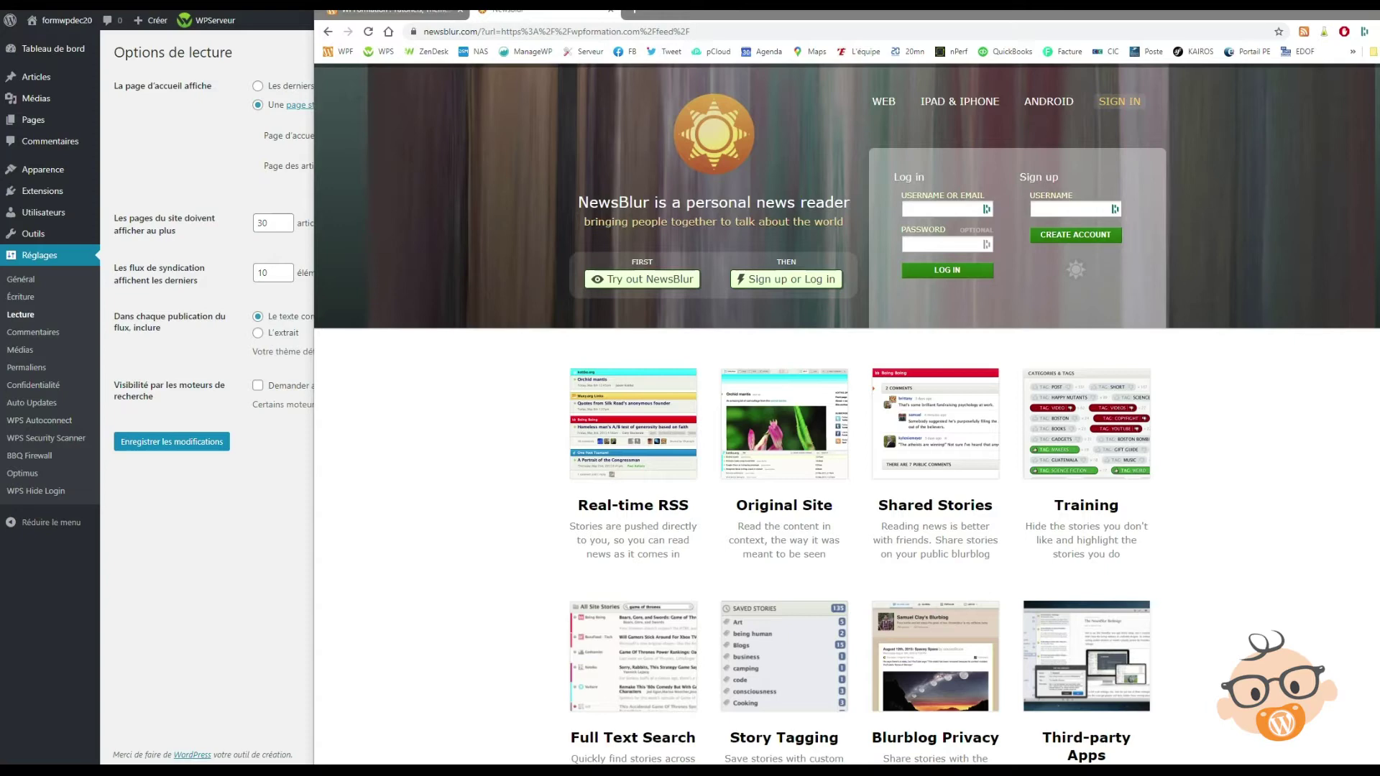
Return to the reading options, set the syndication feed limit to 10 items and include only the excerpt of each publication in the feed
key(alt+Tab)
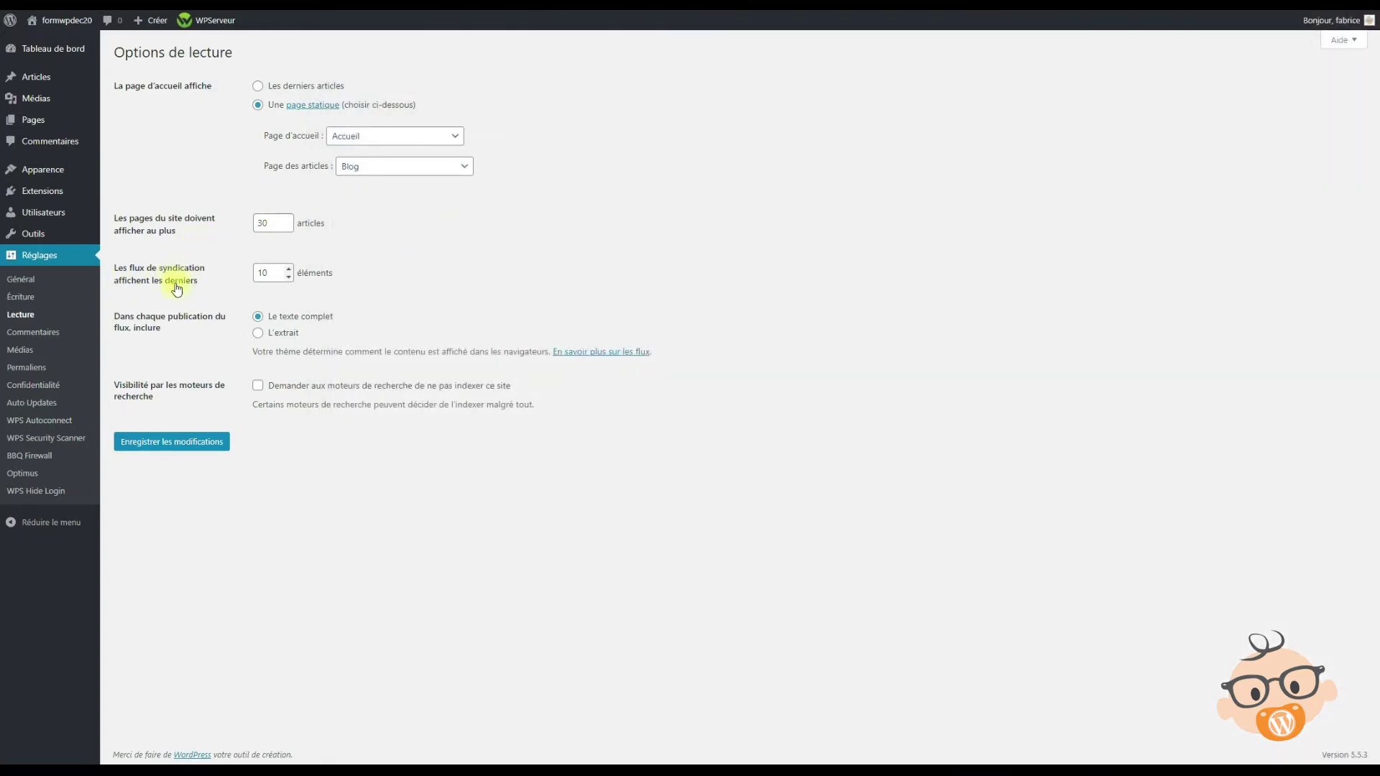
drag(276, 272, 245, 281)
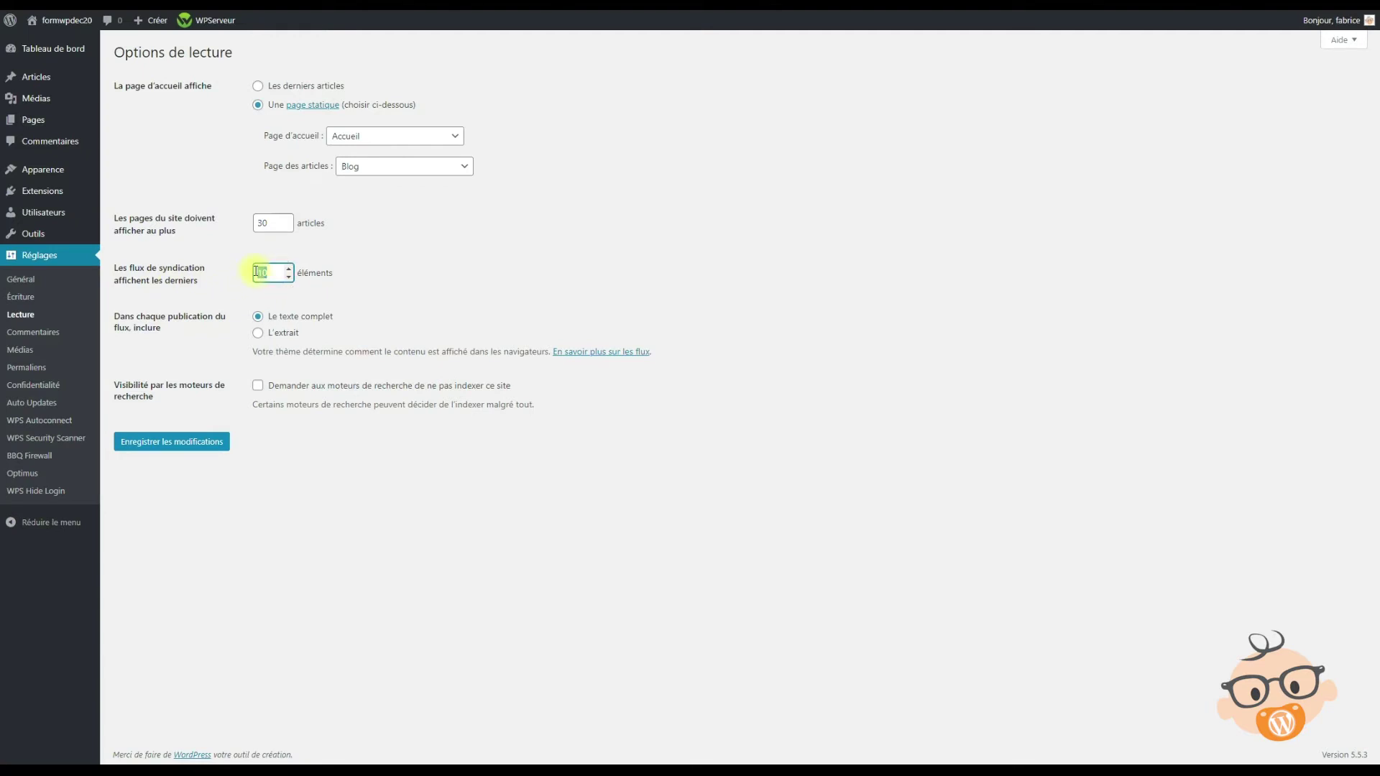
text(10)
drag(162, 317, 187, 345)
click(258, 334)
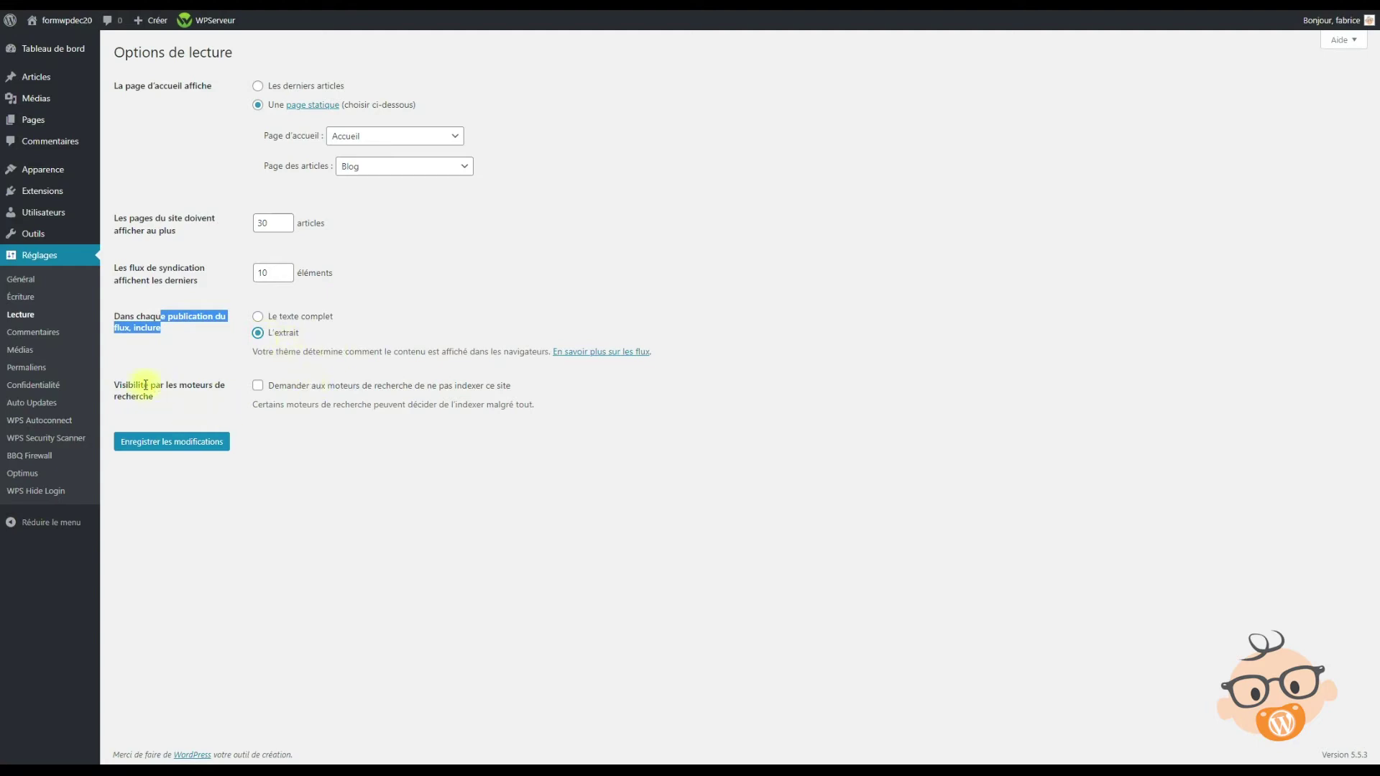
Ask search engines not to index the site, save the reading options and clear that request again
drag(145, 383, 170, 400)
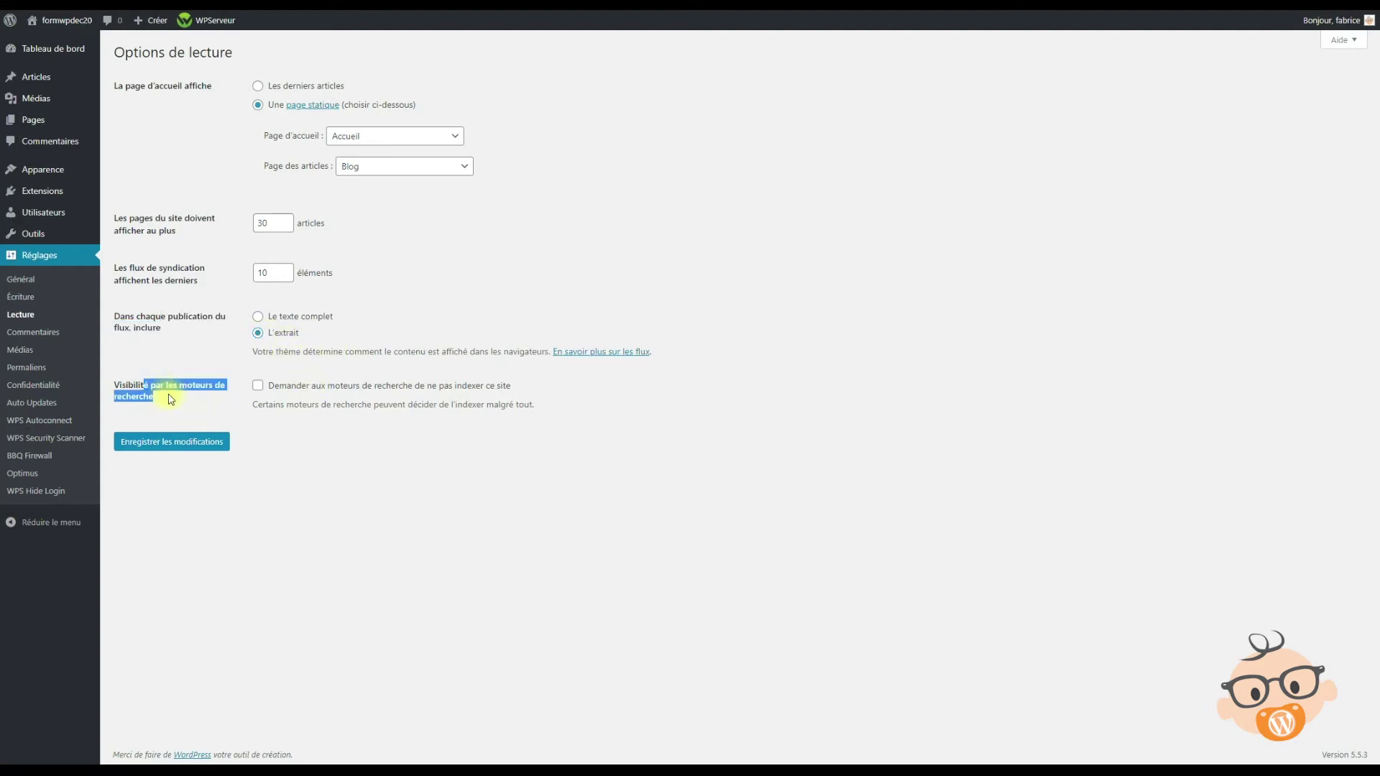
click(131, 391)
drag(115, 387, 190, 398)
click(317, 391)
drag(357, 385, 477, 396)
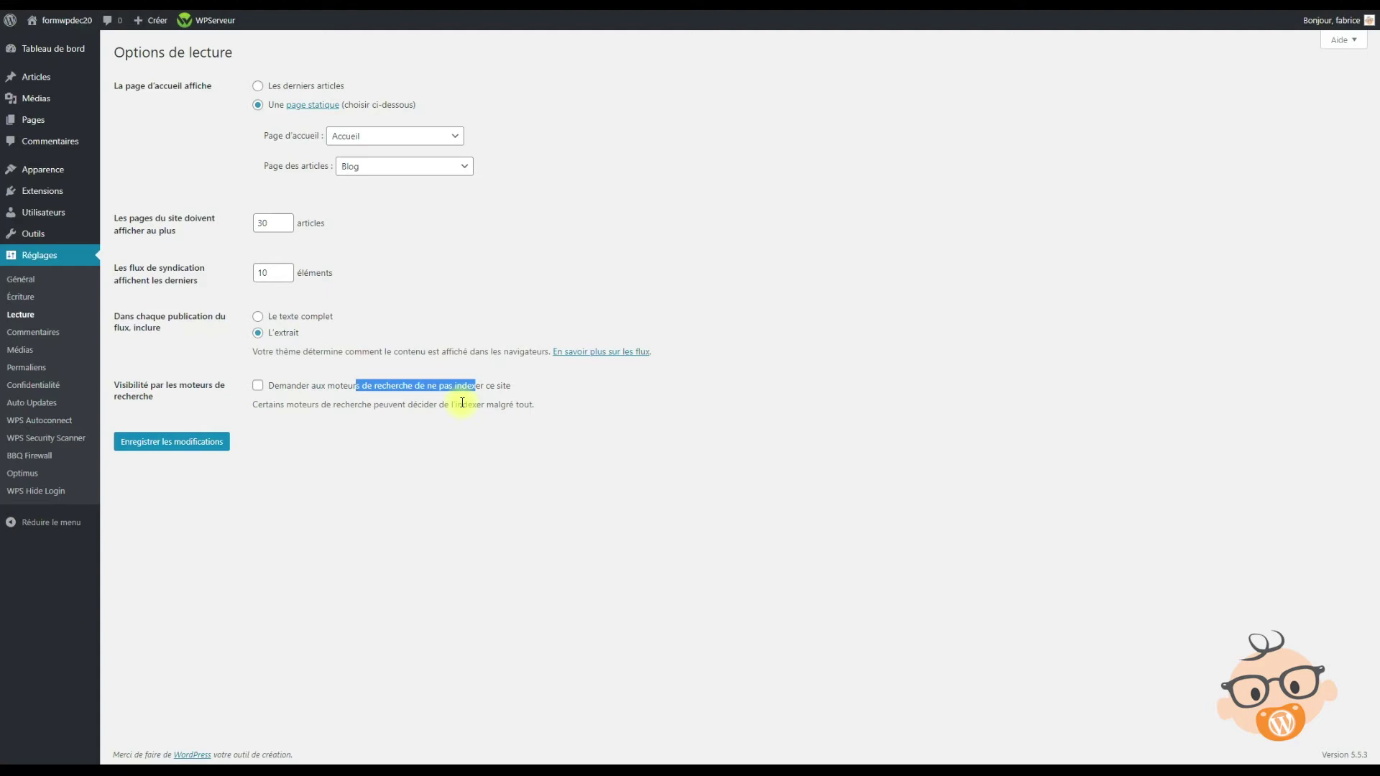
click(258, 385)
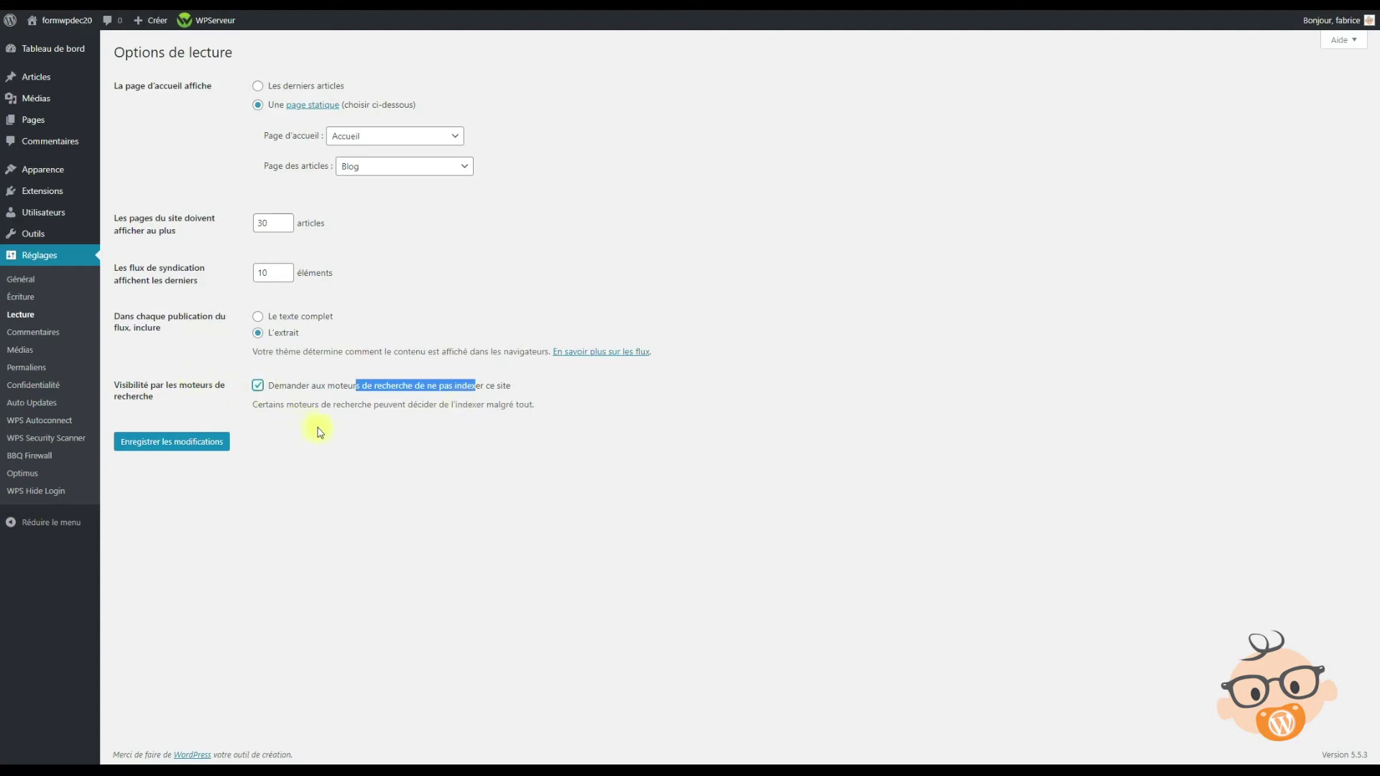
click(183, 435)
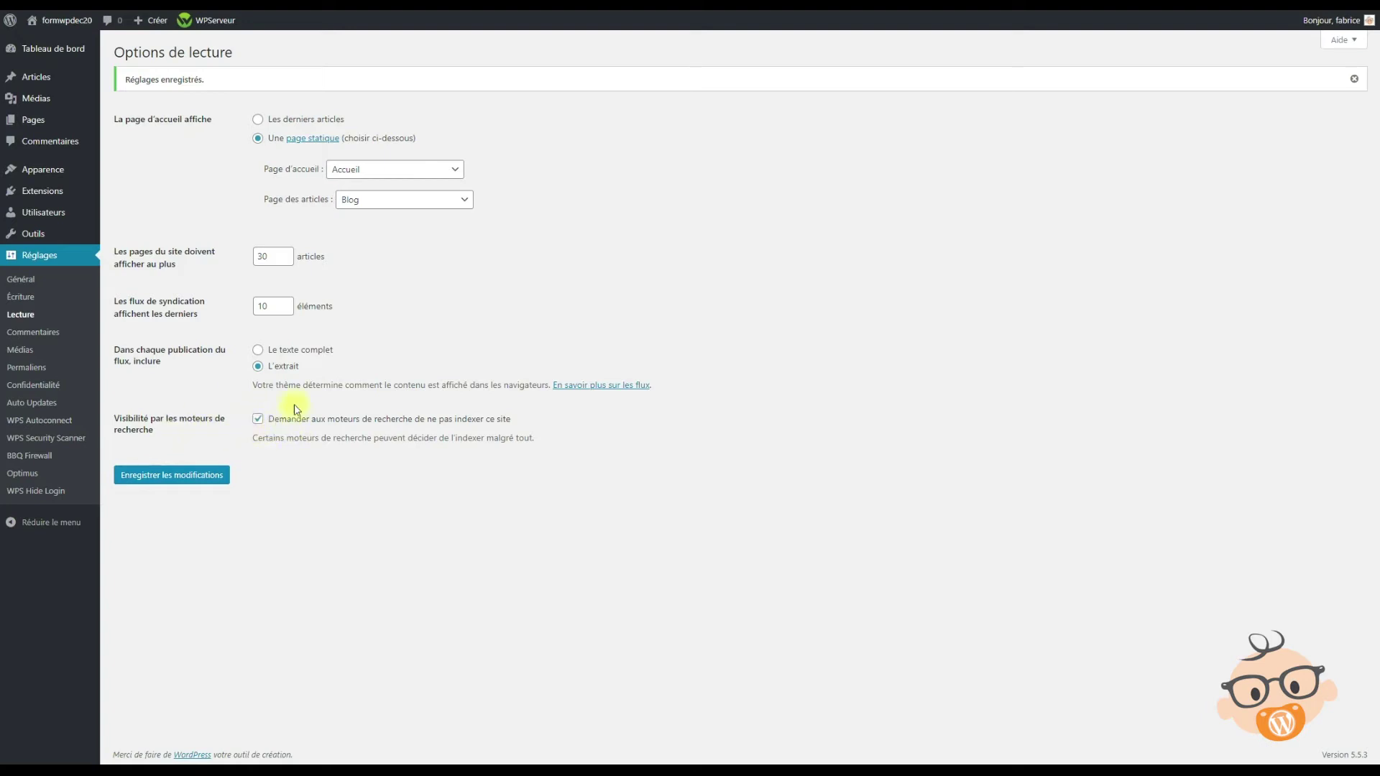
click(259, 419)
Open the comment settings and review the default publication options, including the note that they can be modified for each publication
click(33, 333)
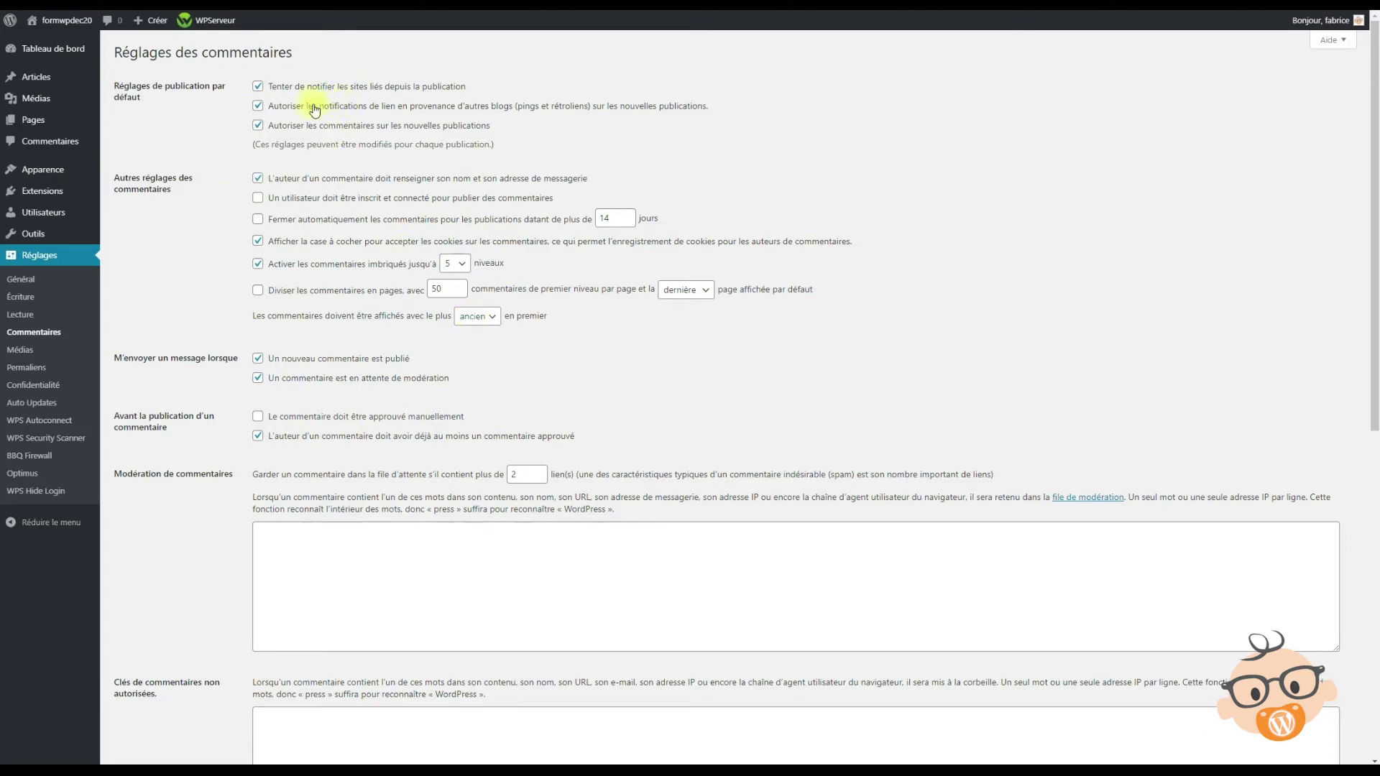
click(327, 129)
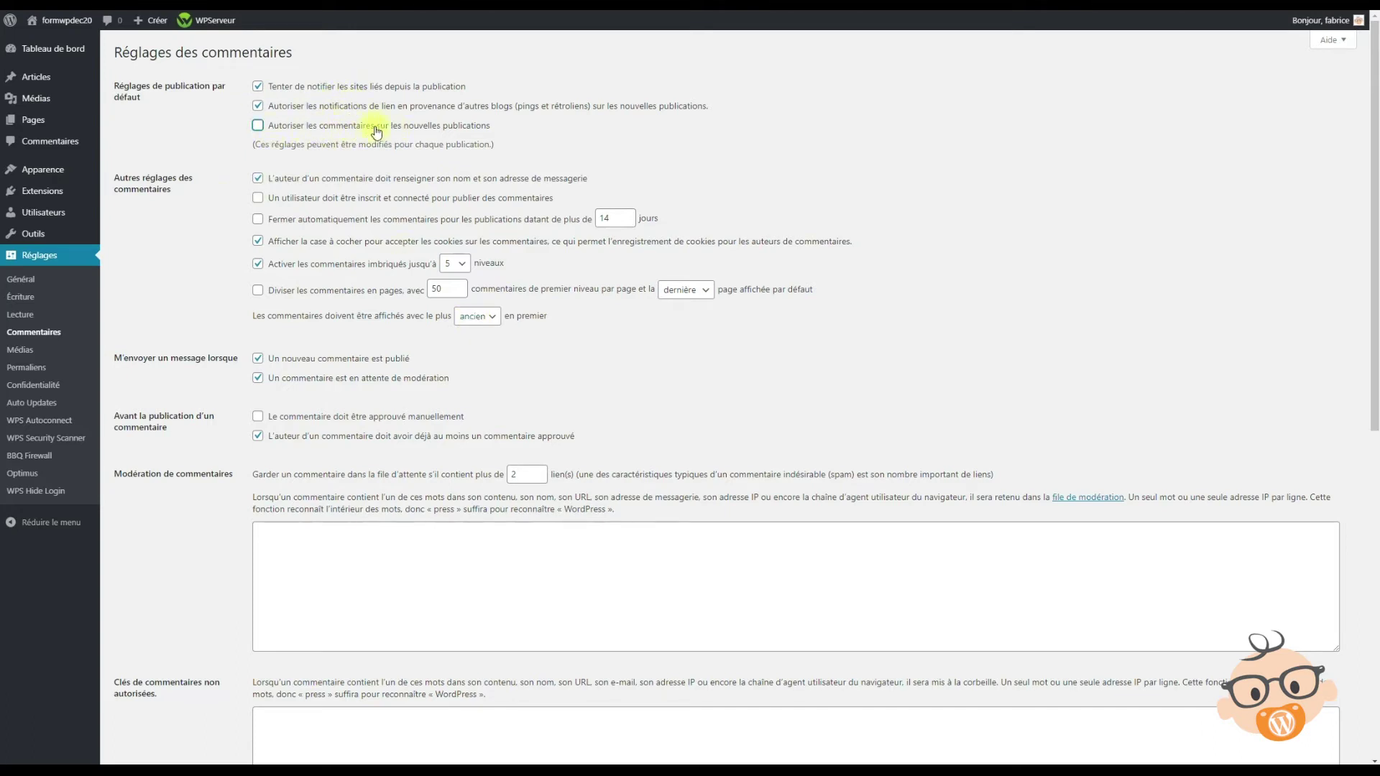
click(328, 128)
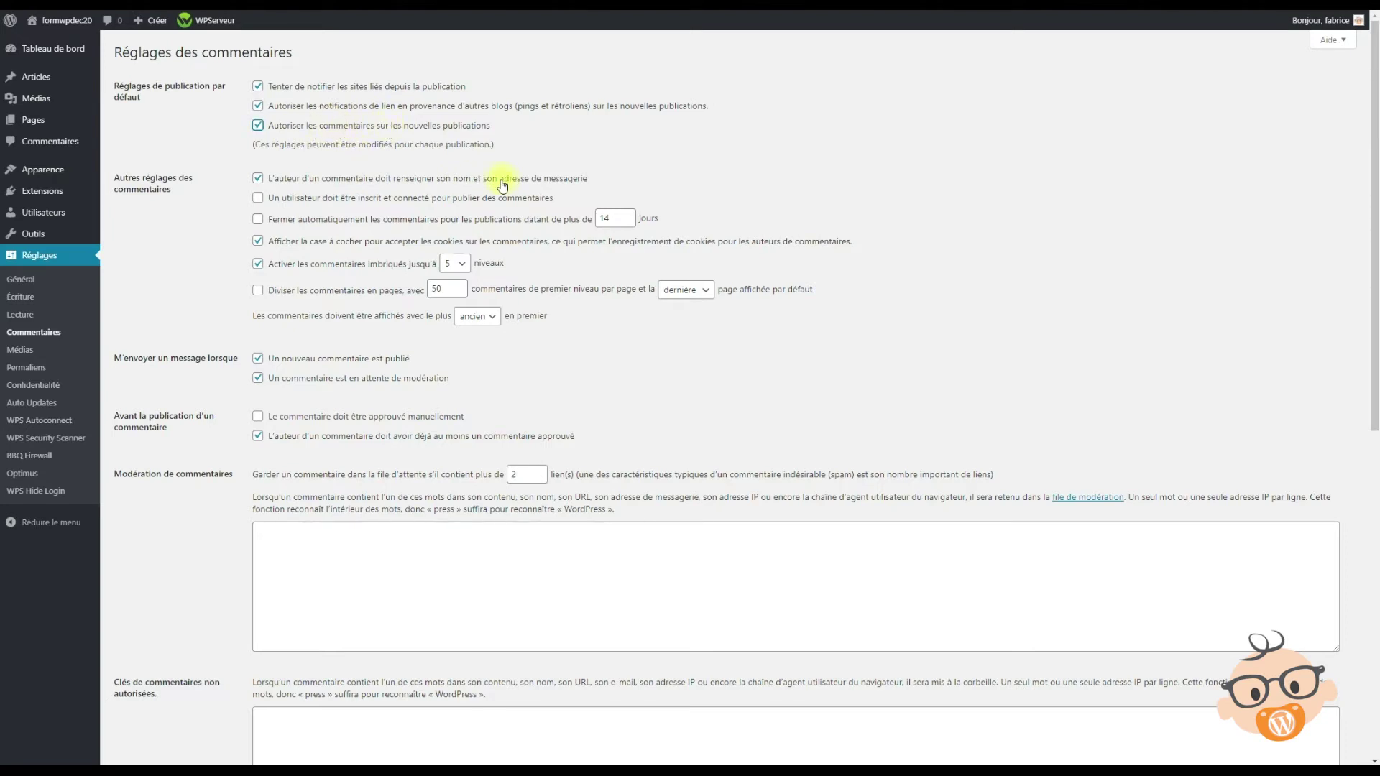
drag(348, 146, 512, 152)
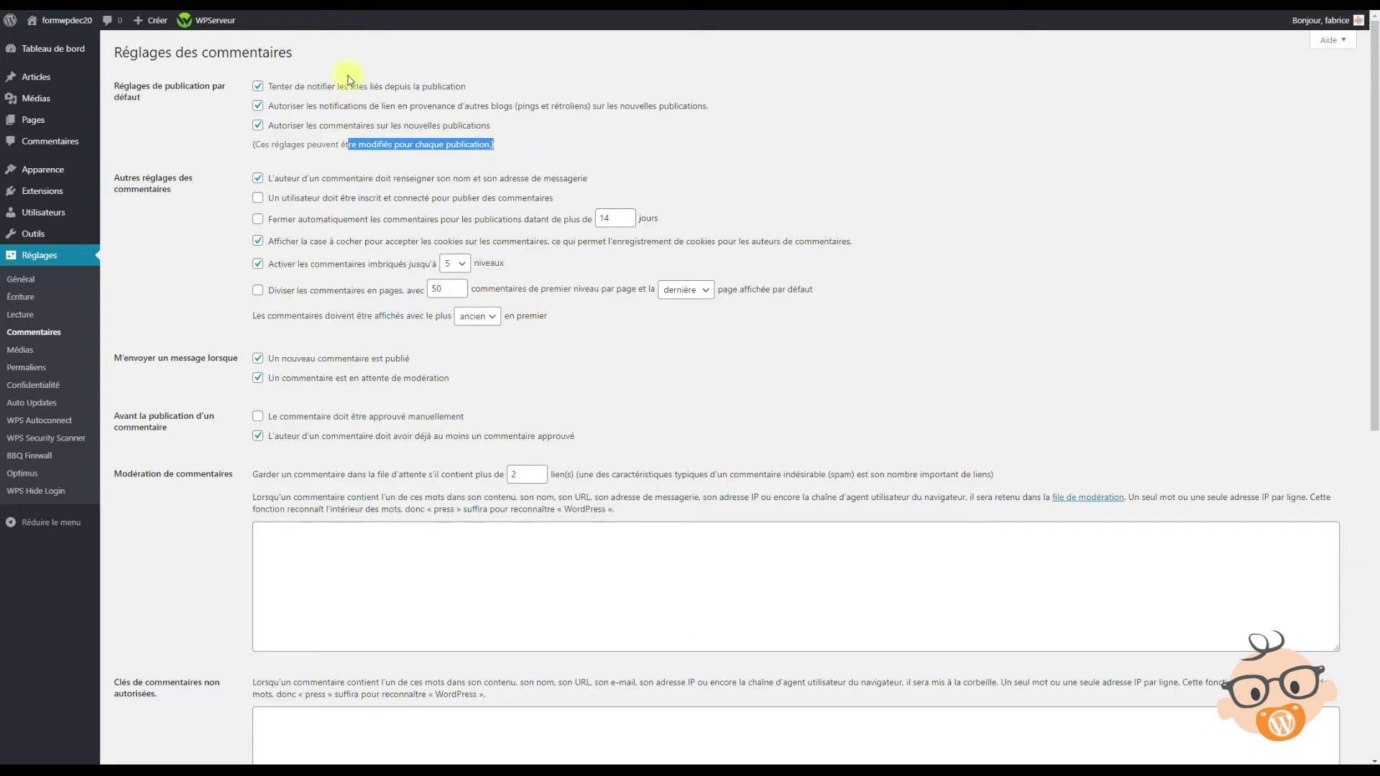
In the default publication settings, disable notifying linked sites and allowing pings and trackbacks from other blogs
click(320, 88)
click(316, 107)
click(317, 87)
click(324, 108)
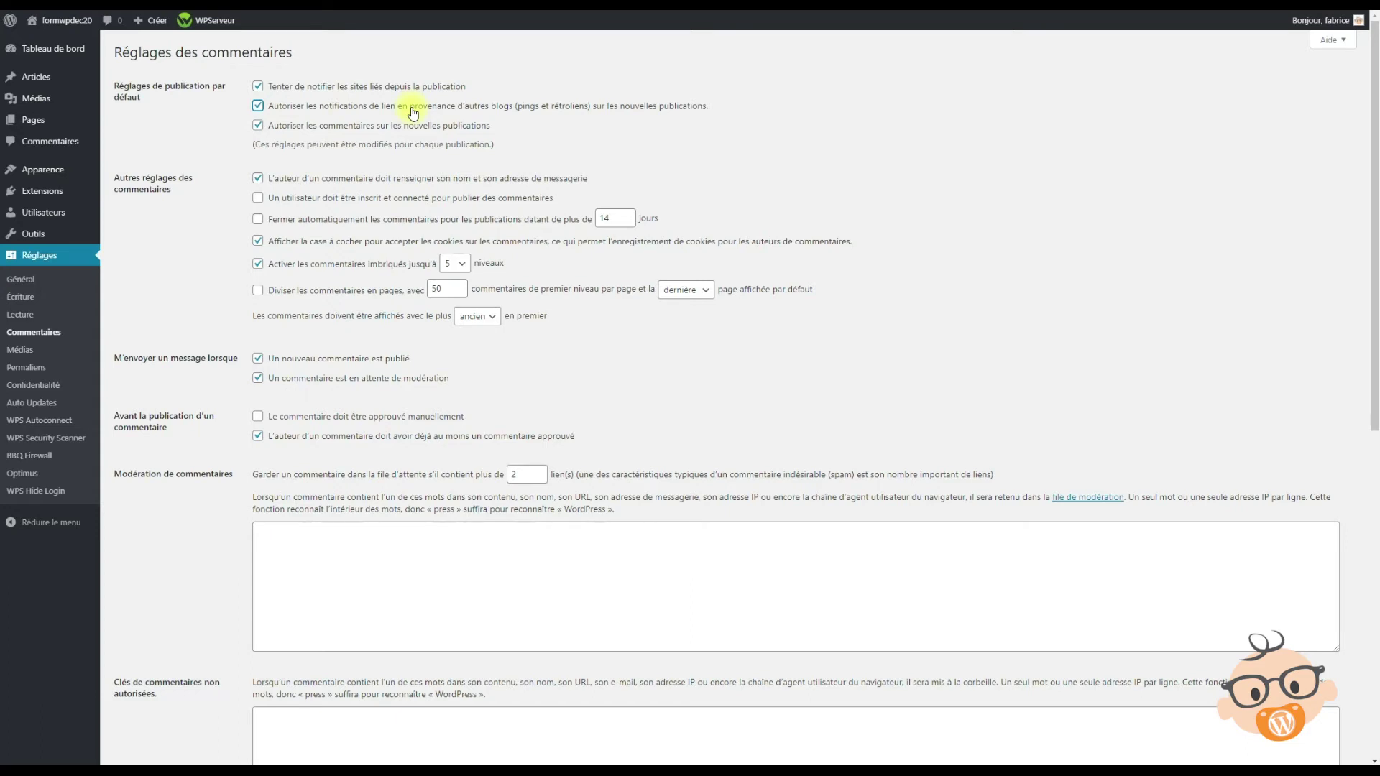
click(363, 105)
click(363, 87)
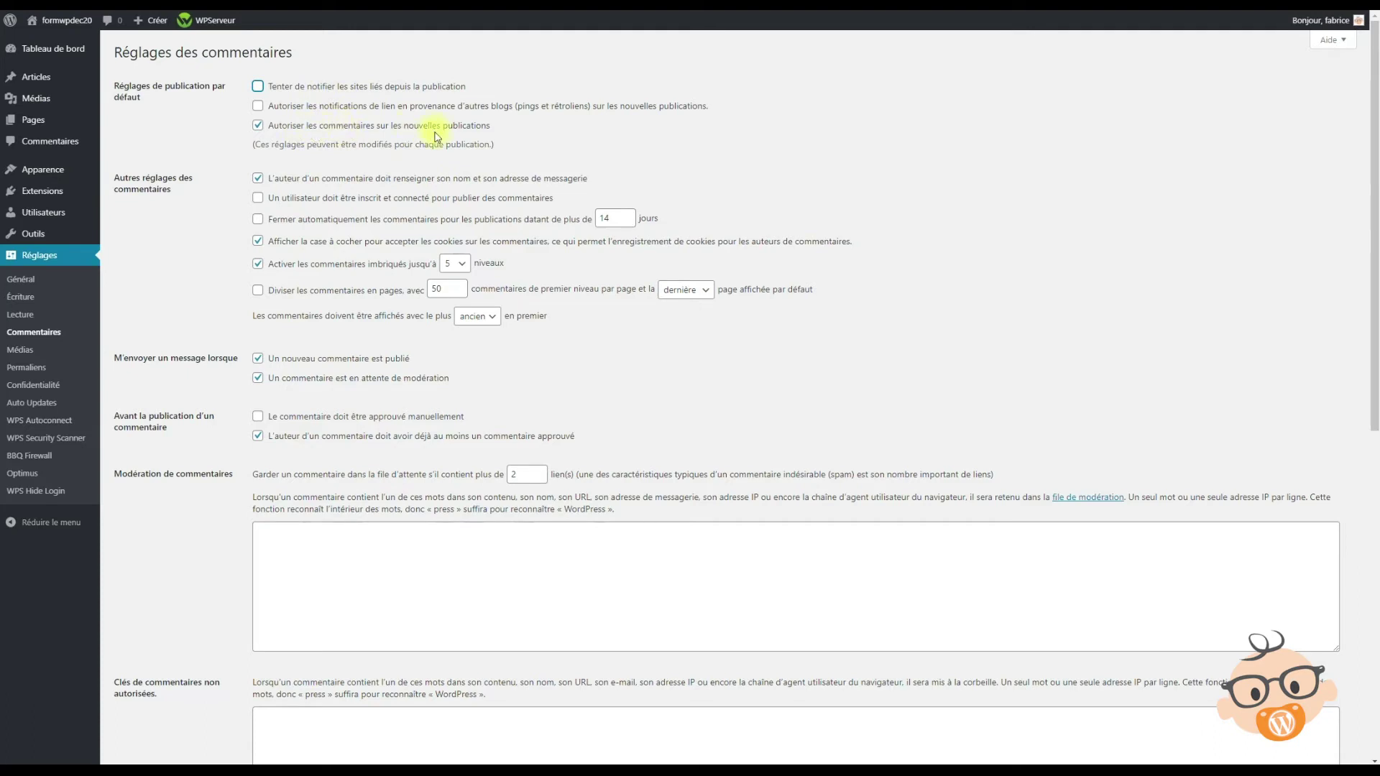
click(387, 127)
click(353, 127)
click(354, 127)
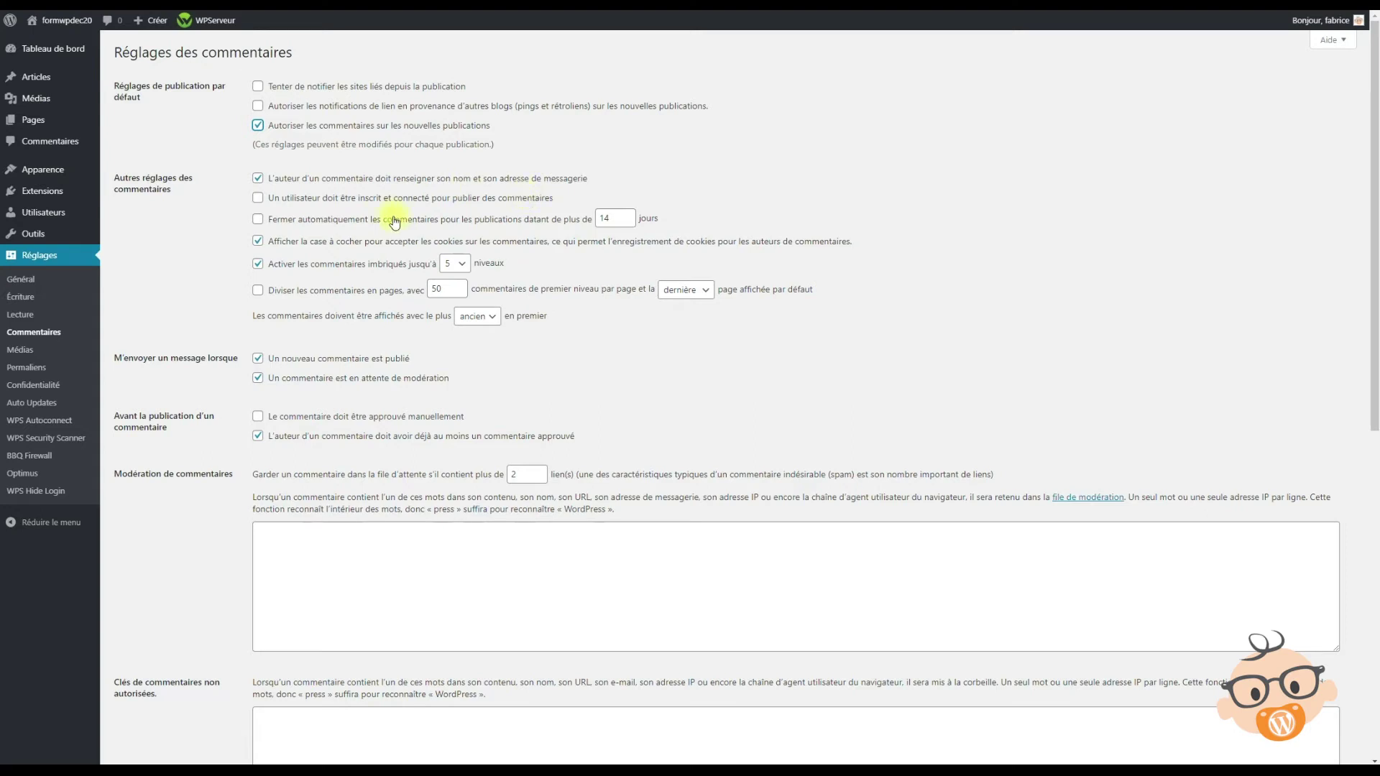
Enable automatic closing of comments on publications older than 365 days
click(354, 230)
double_click(611, 218)
click(617, 219)
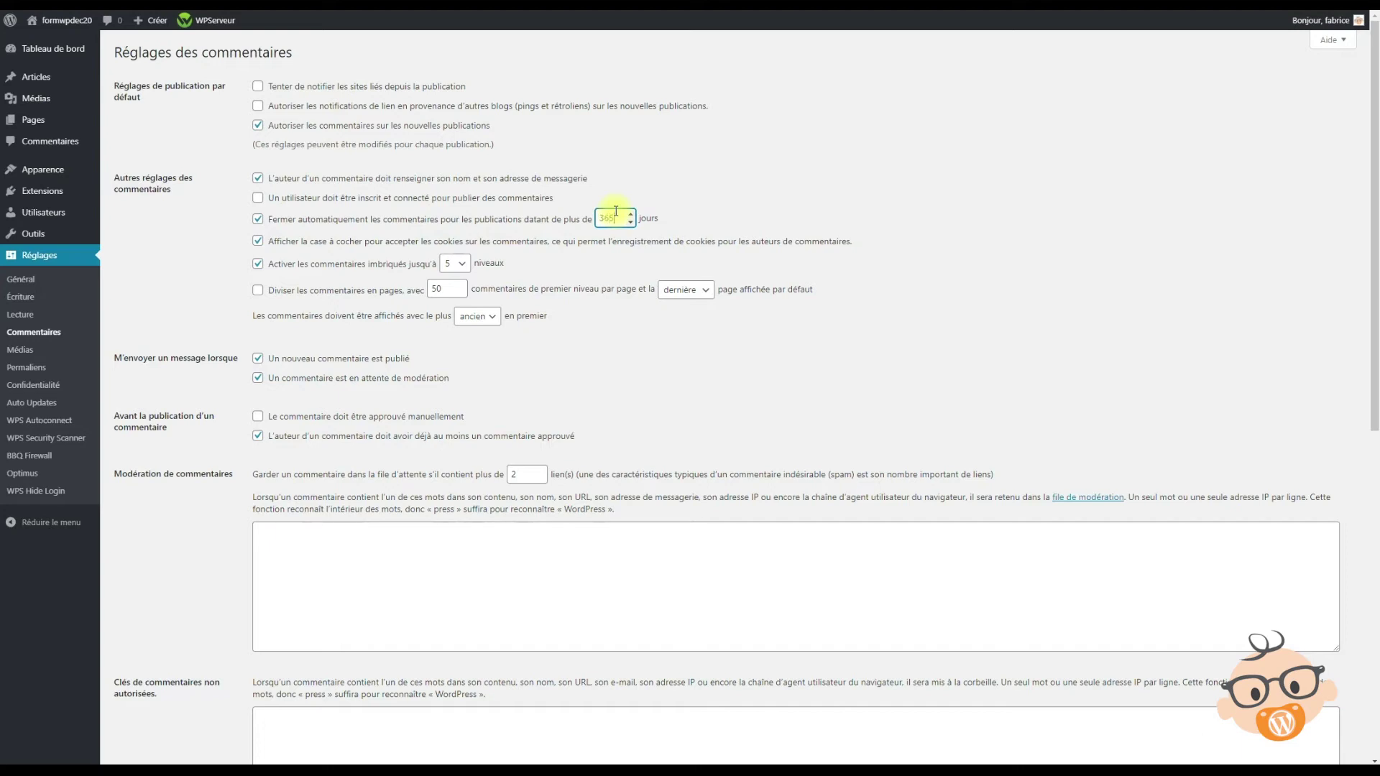
click(466, 220)
click(491, 220)
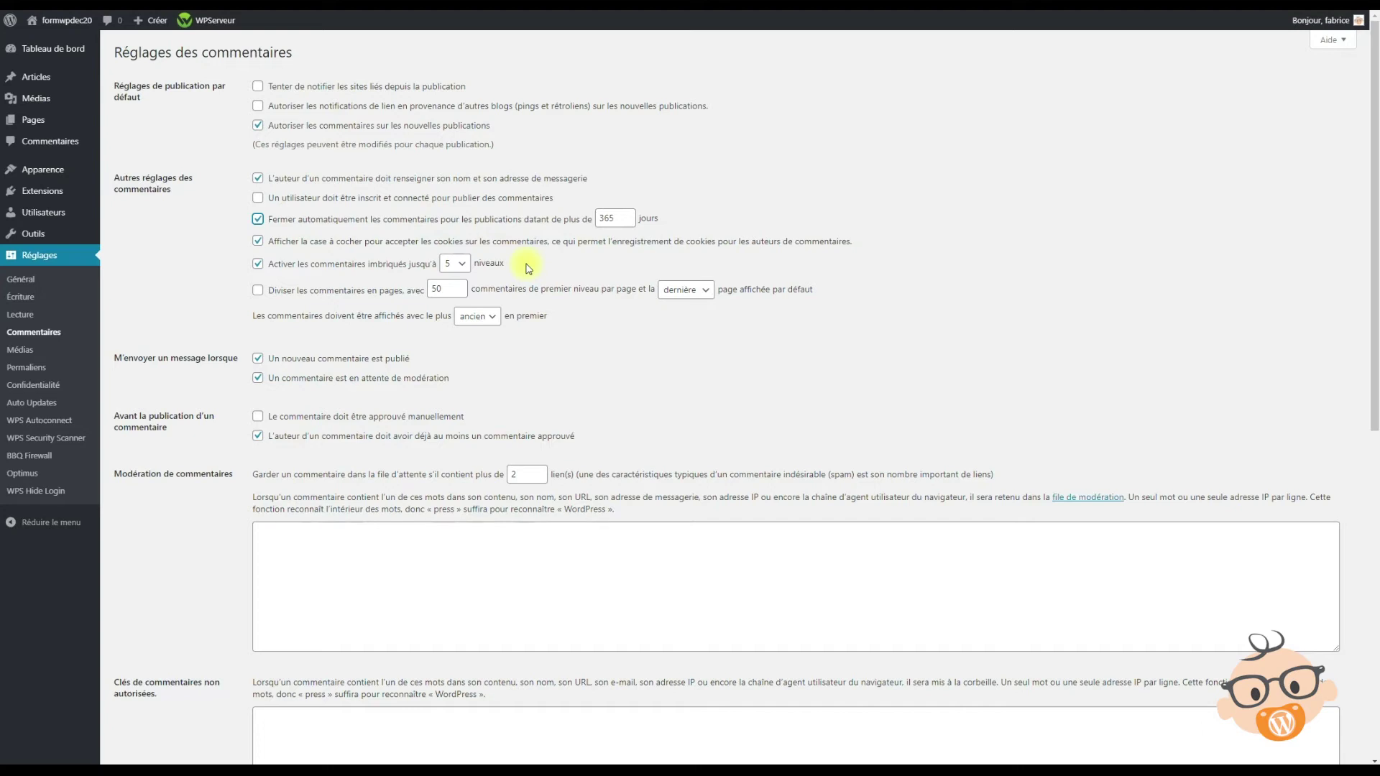
Disable nested comments and display the most recent comments first
click(342, 268)
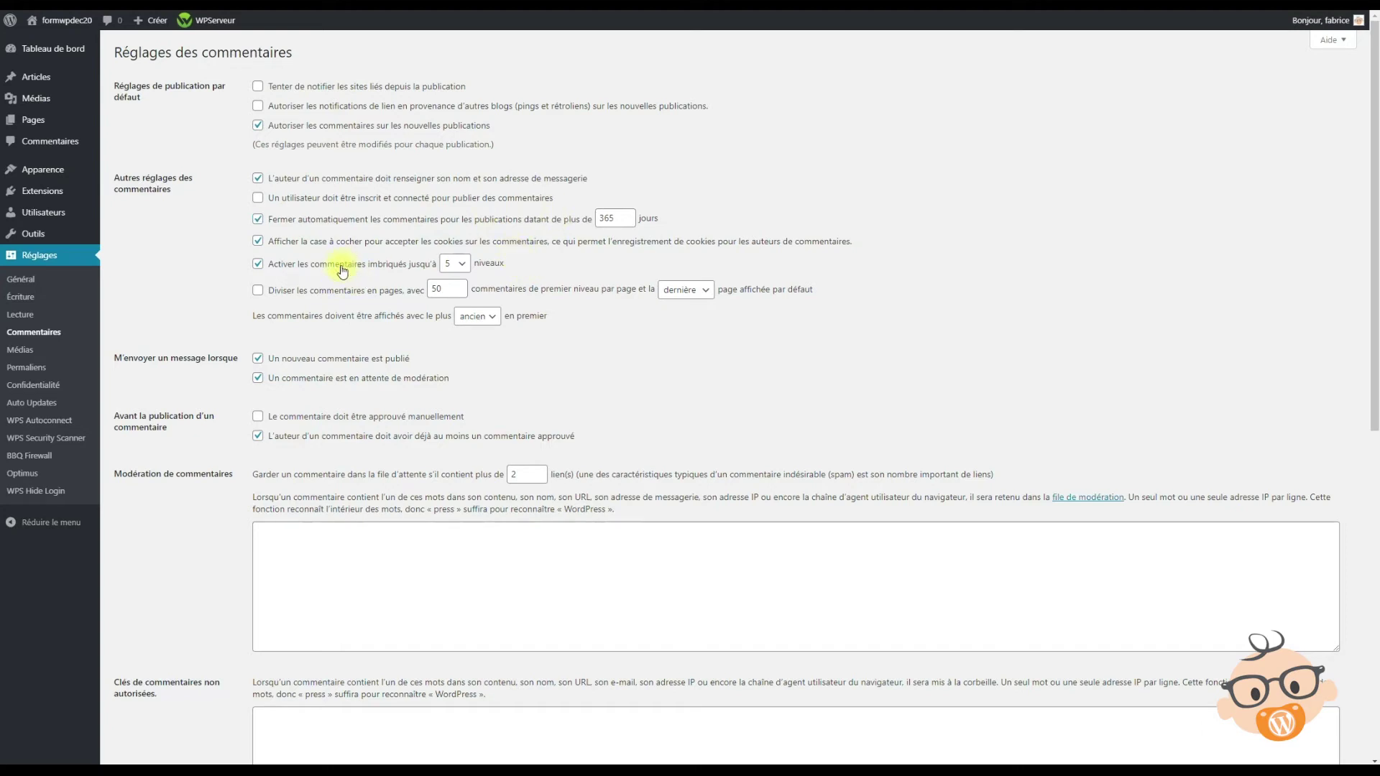
click(259, 266)
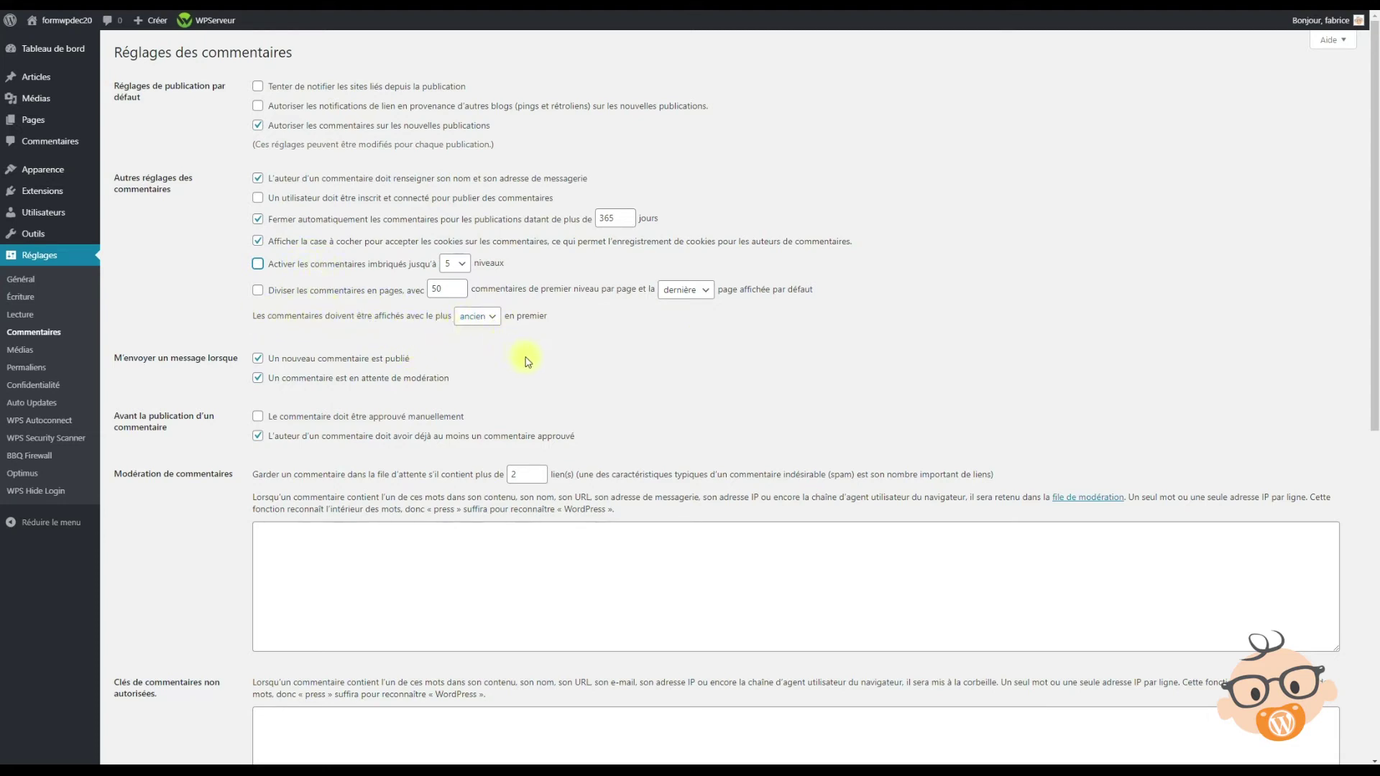
click(488, 317)
click(481, 347)
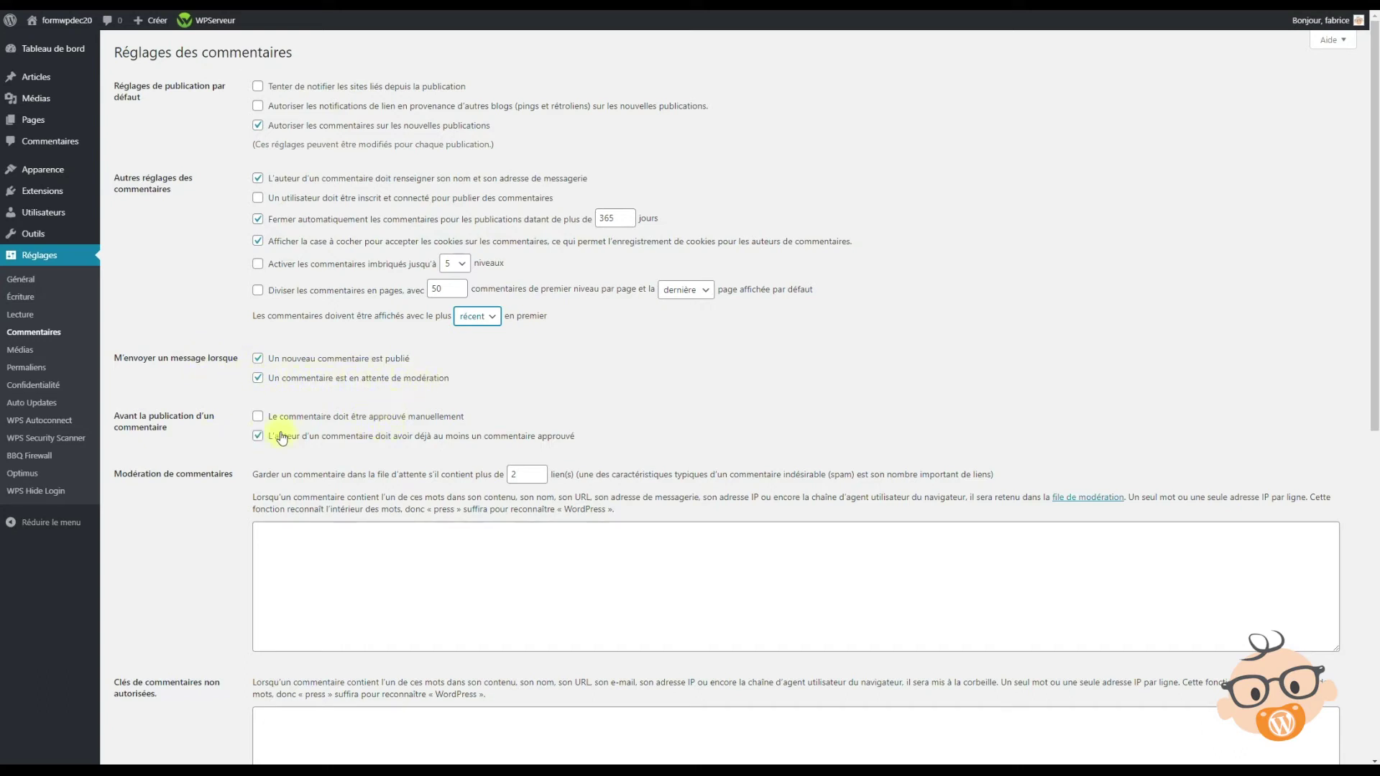
Require manual approval before a comment is published and disable the requirement that its author already has an approved comment
click(257, 417)
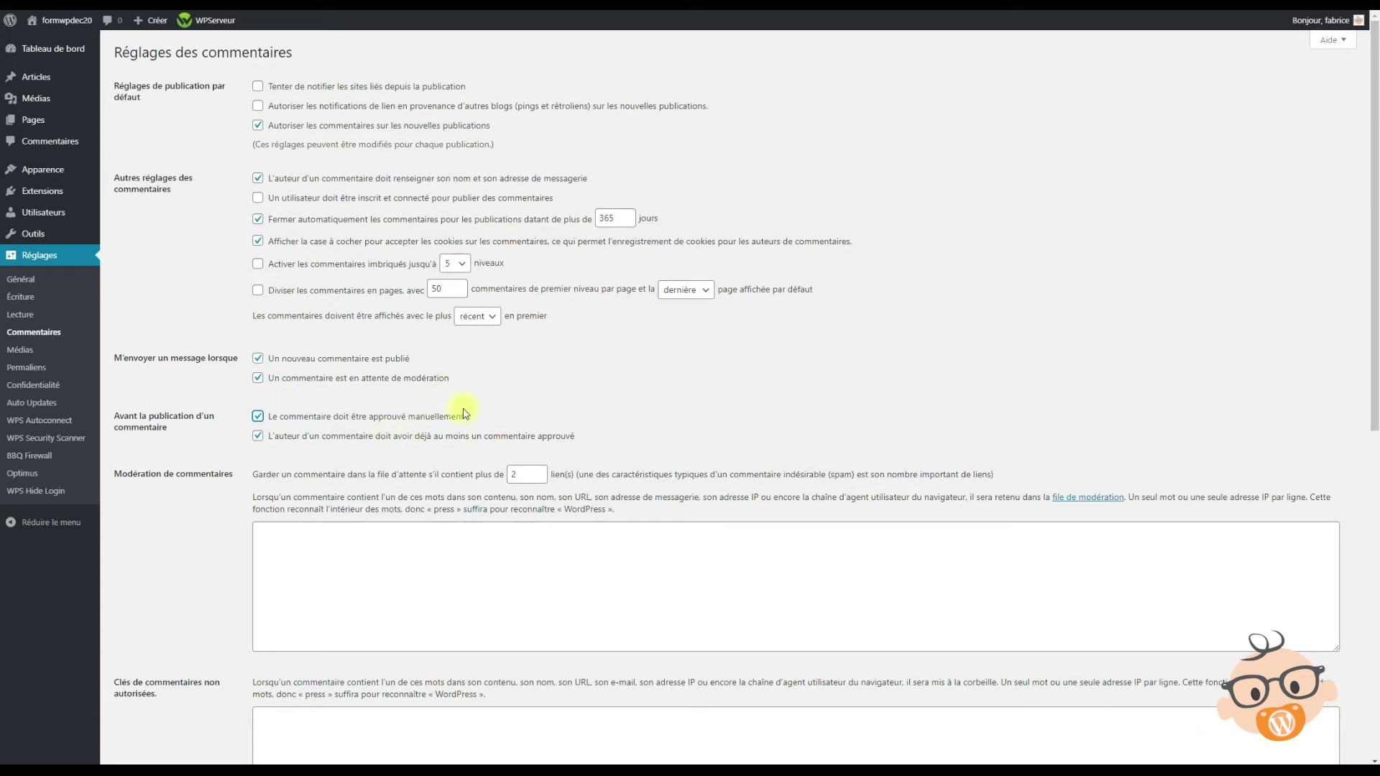
drag(465, 417, 273, 423)
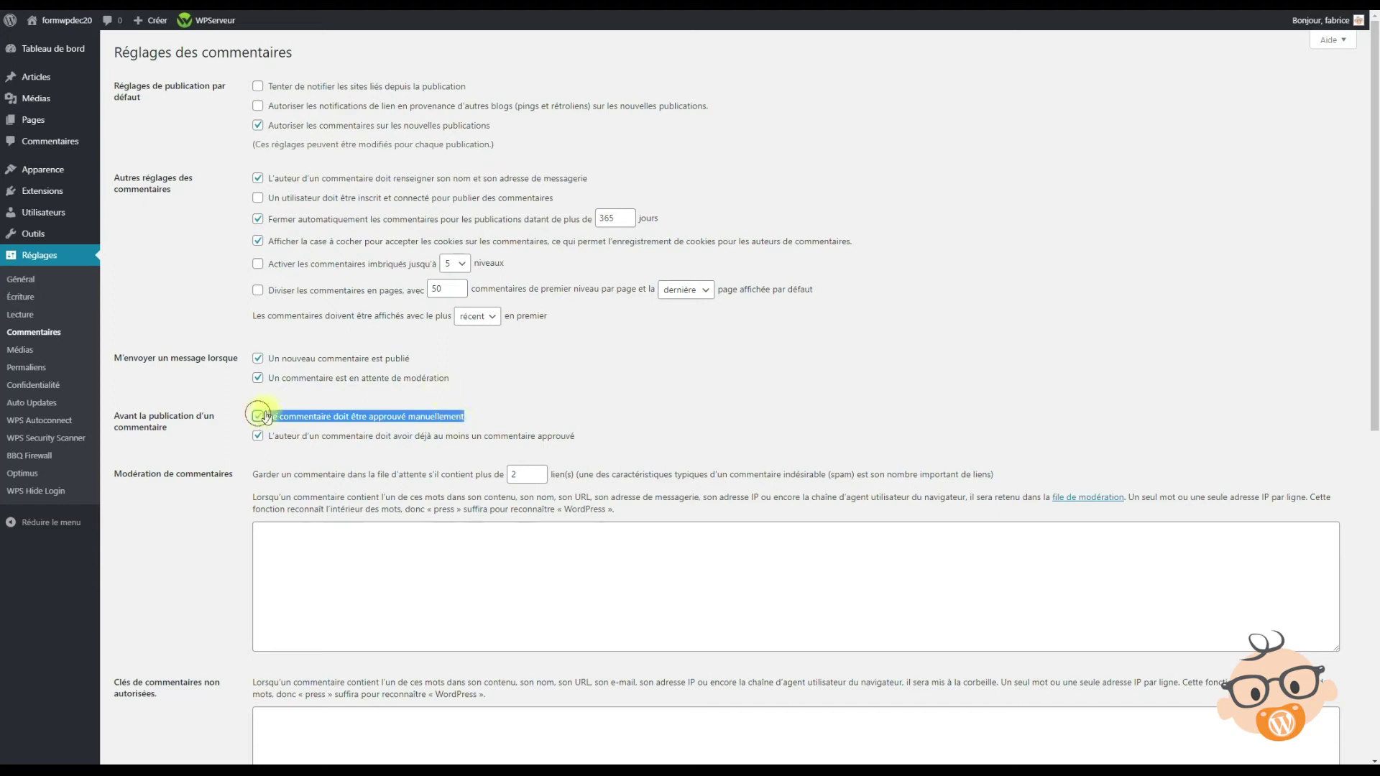
click(374, 418)
click(257, 416)
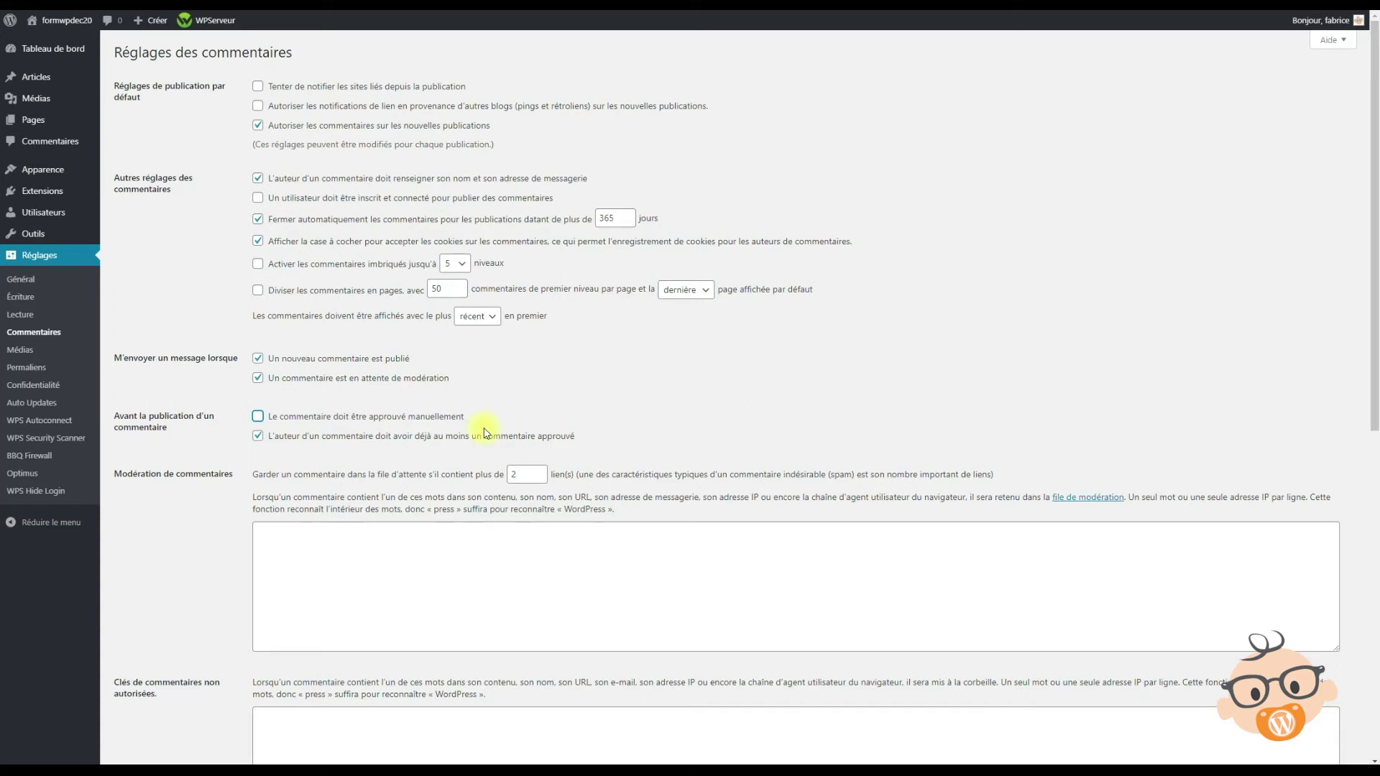
click(259, 435)
click(259, 416)
Examine the comment moderation and disallowed comment keys fields, down to the avatar options
scroll(493, 603, down, 3)
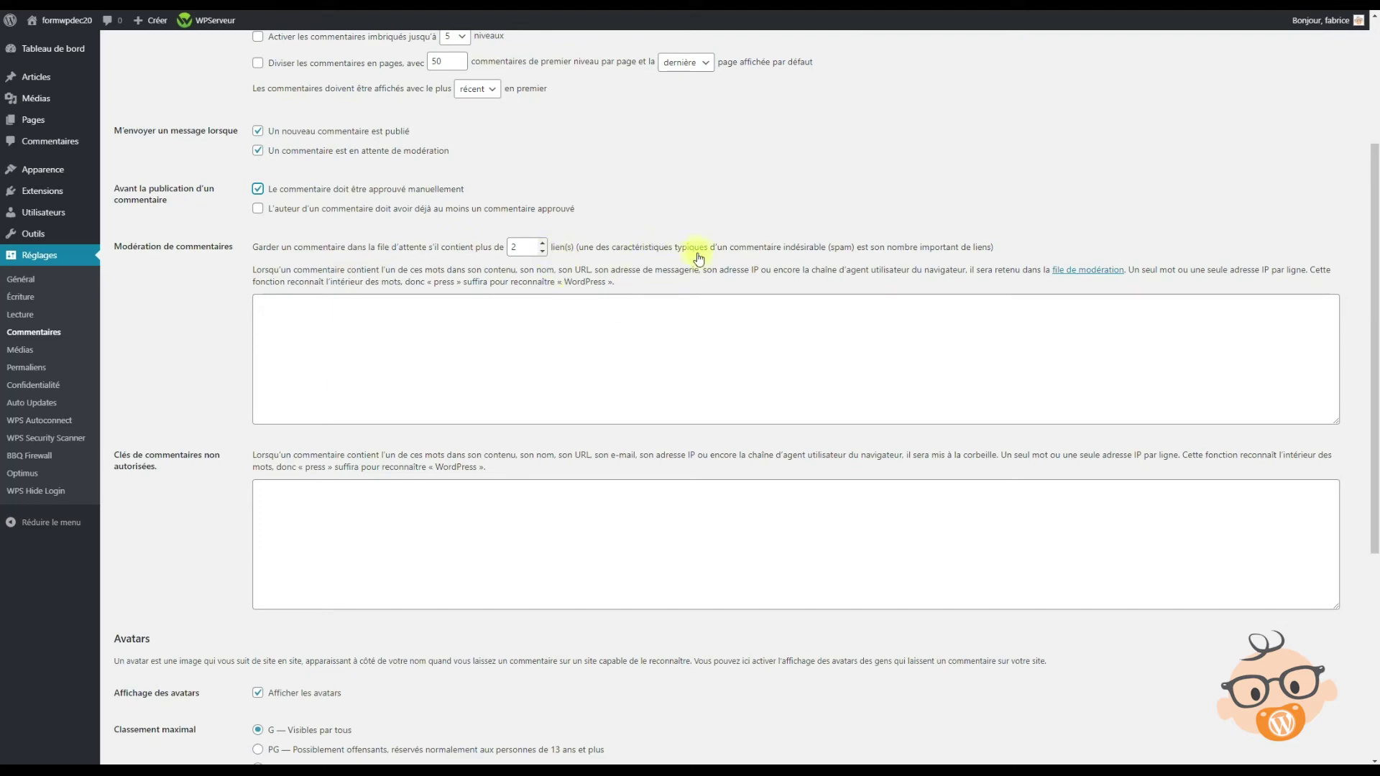
click(467, 316)
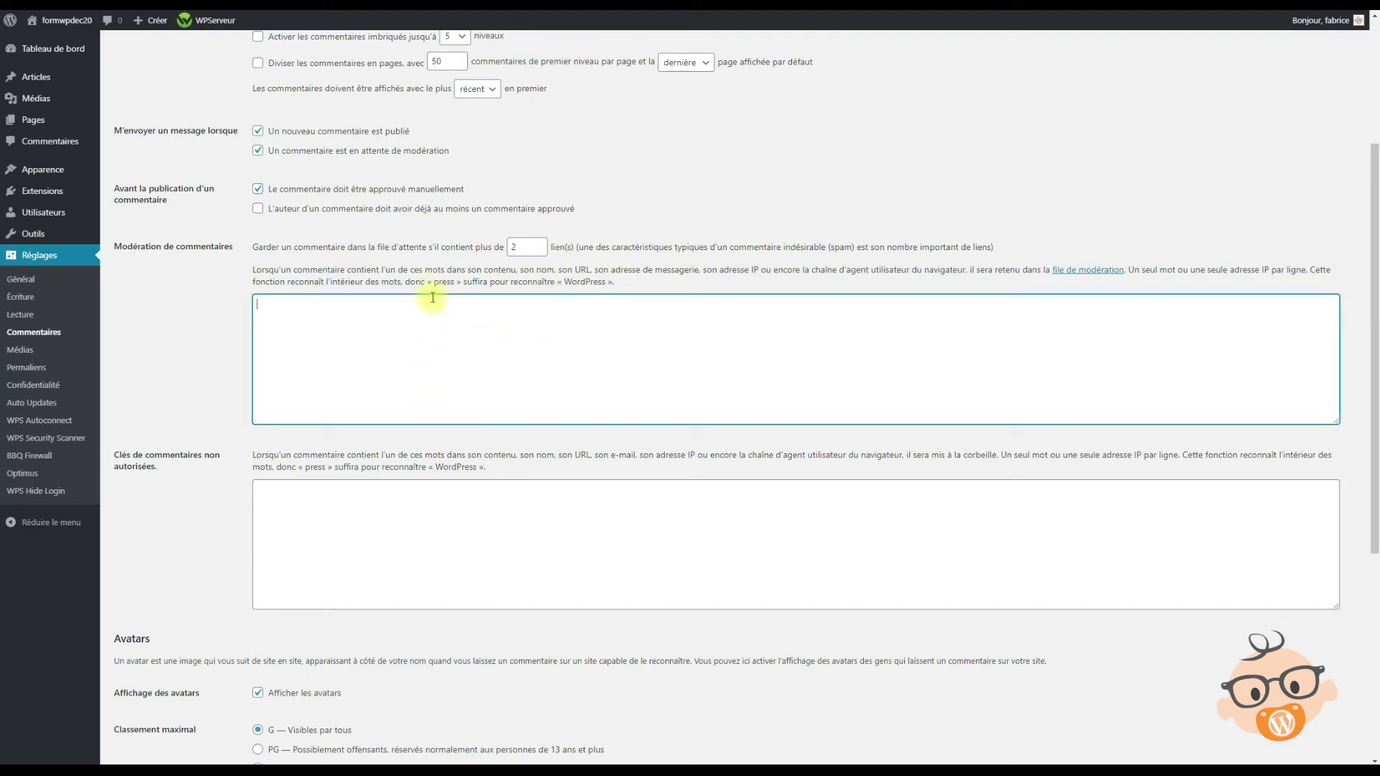
scroll(499, 441, down, 3)
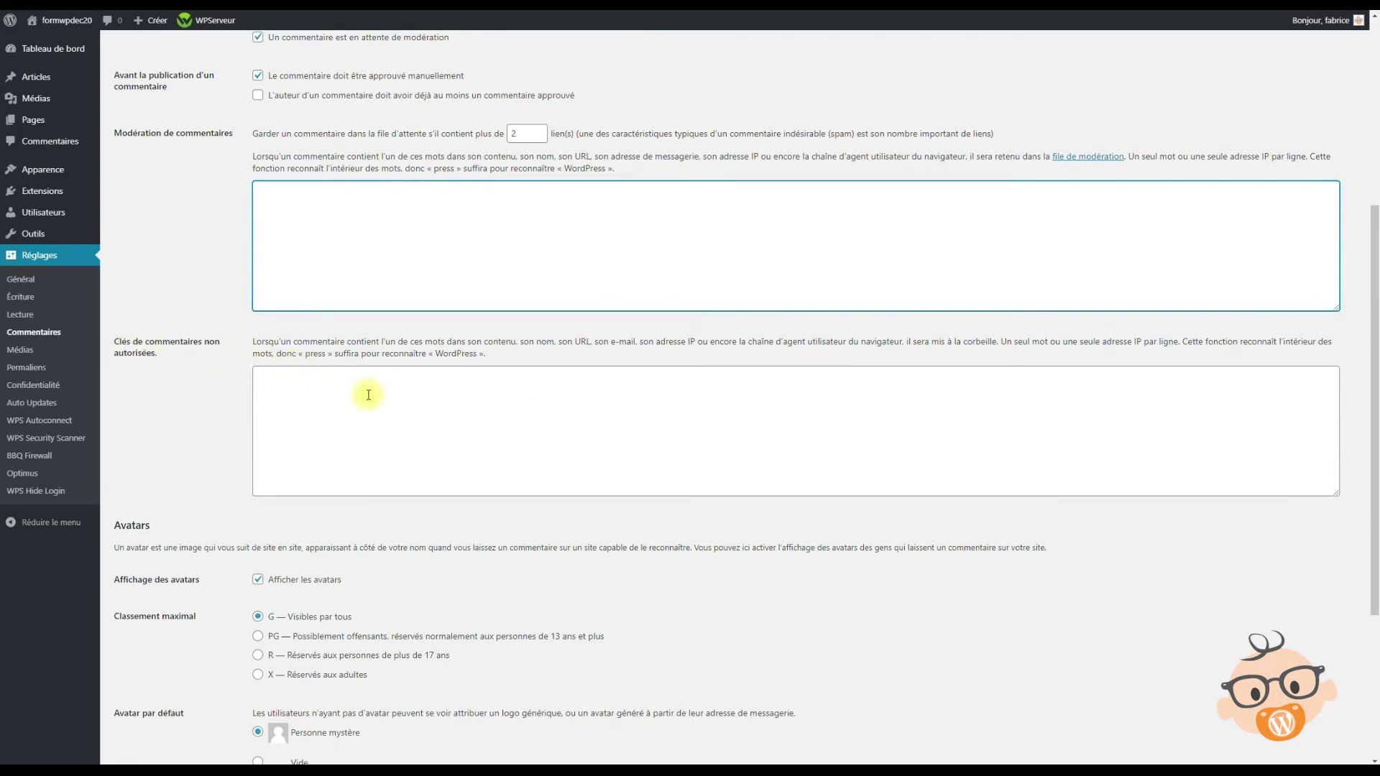
click(440, 399)
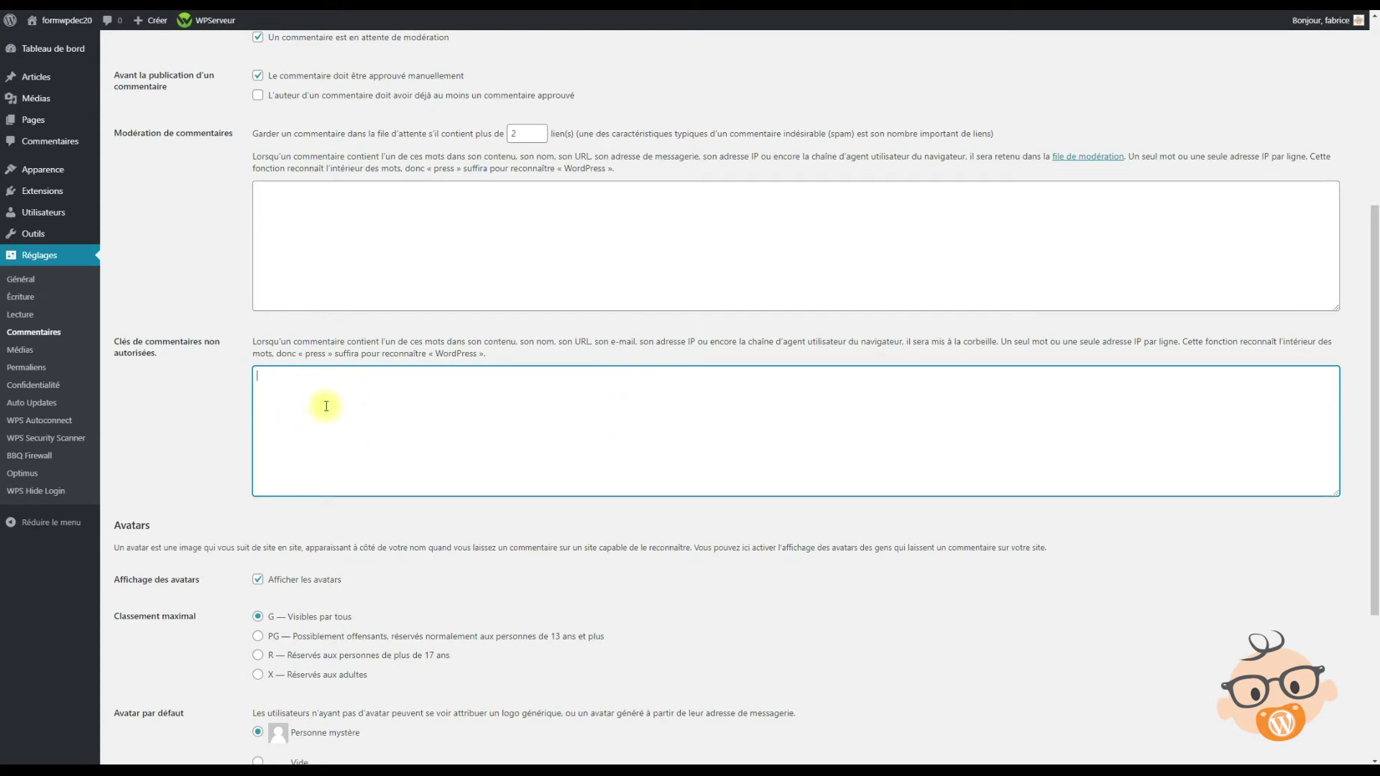
scroll(395, 530, down, 3)
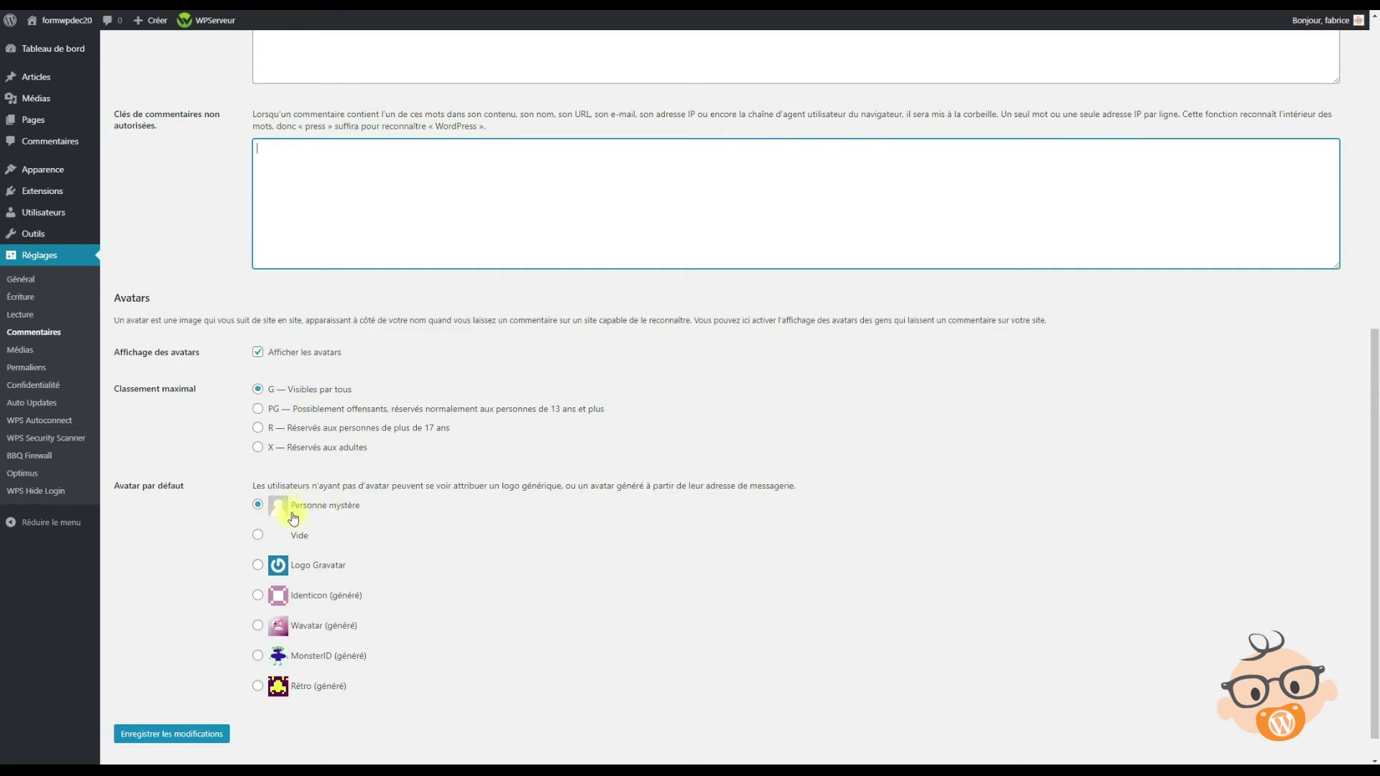
Highlight the Gravatar name among the default avatars, switch to the WP Formation site and search it for "gravatar"
drag(353, 570, 310, 570)
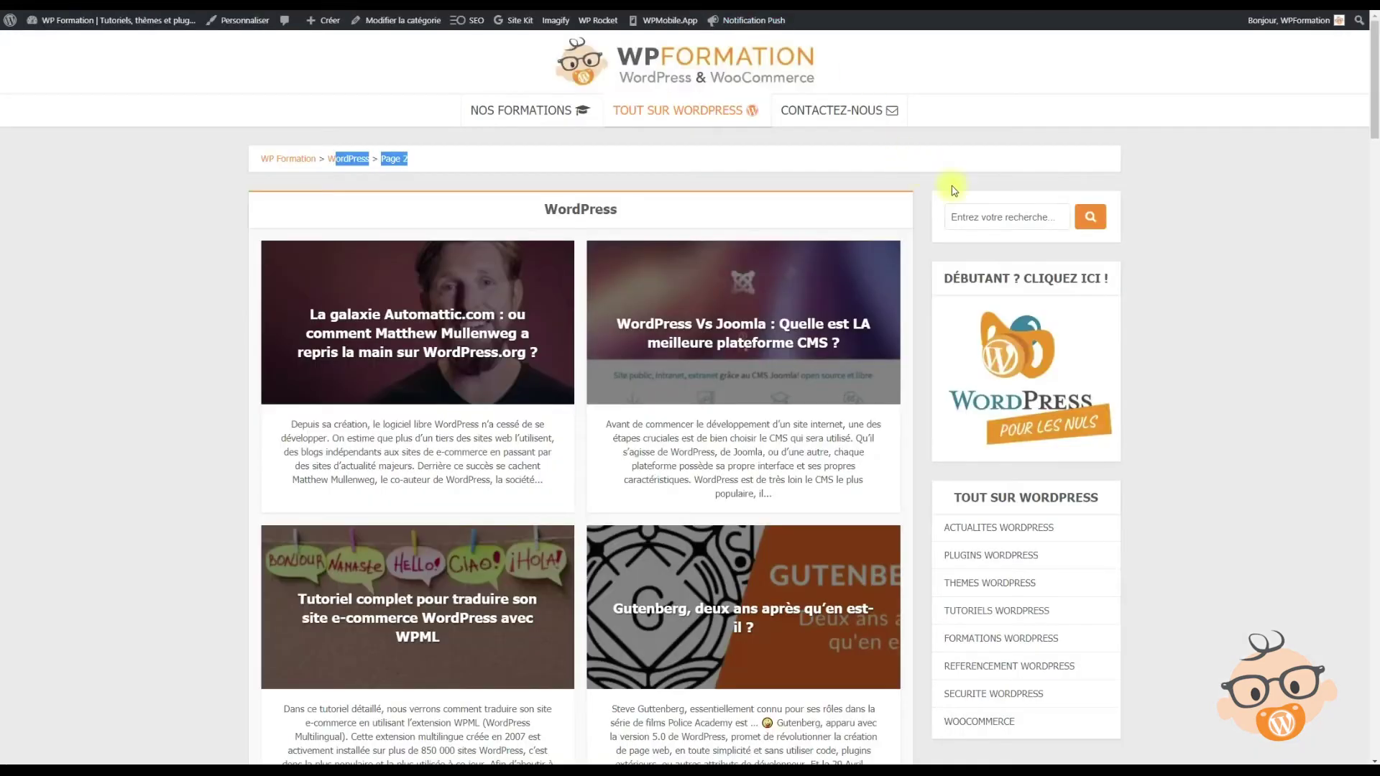
click(966, 209)
text(g)
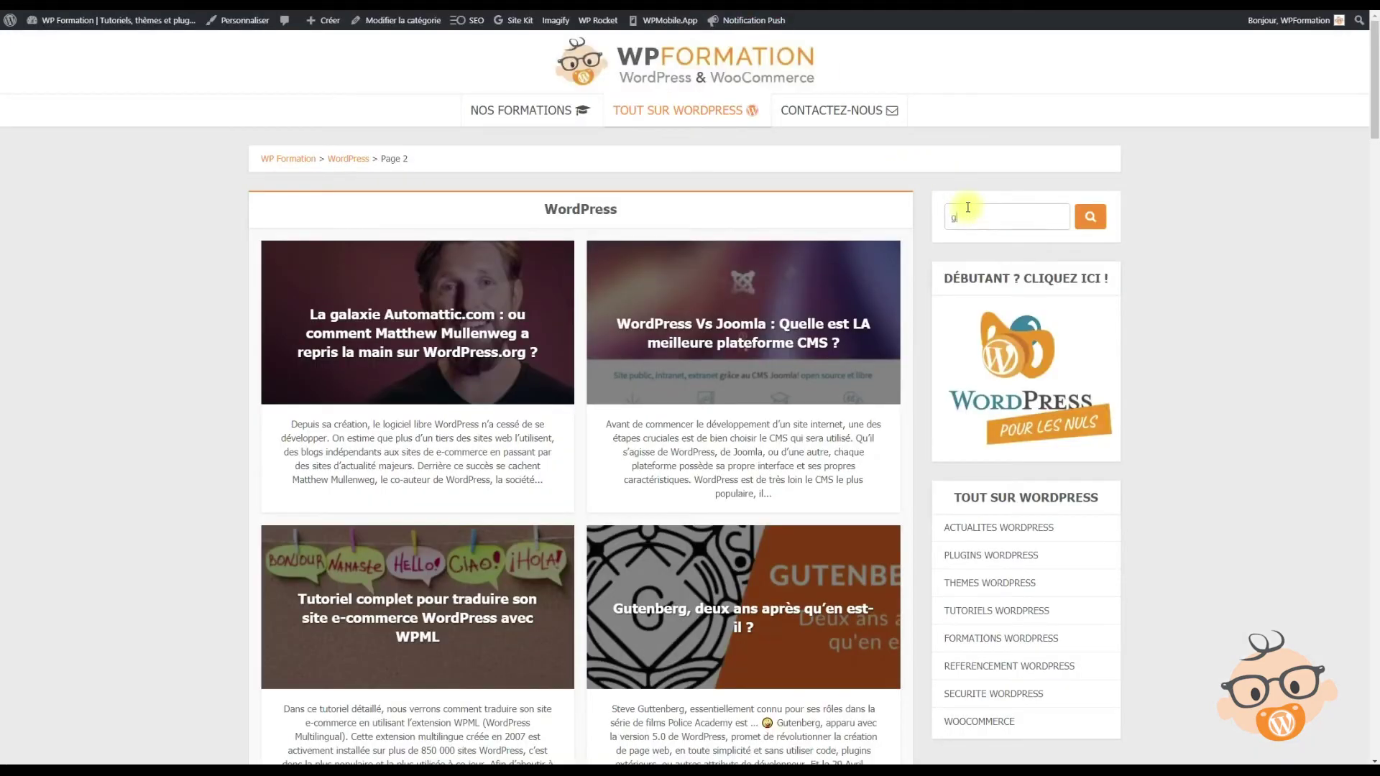
text(ravatar)
key(Return)
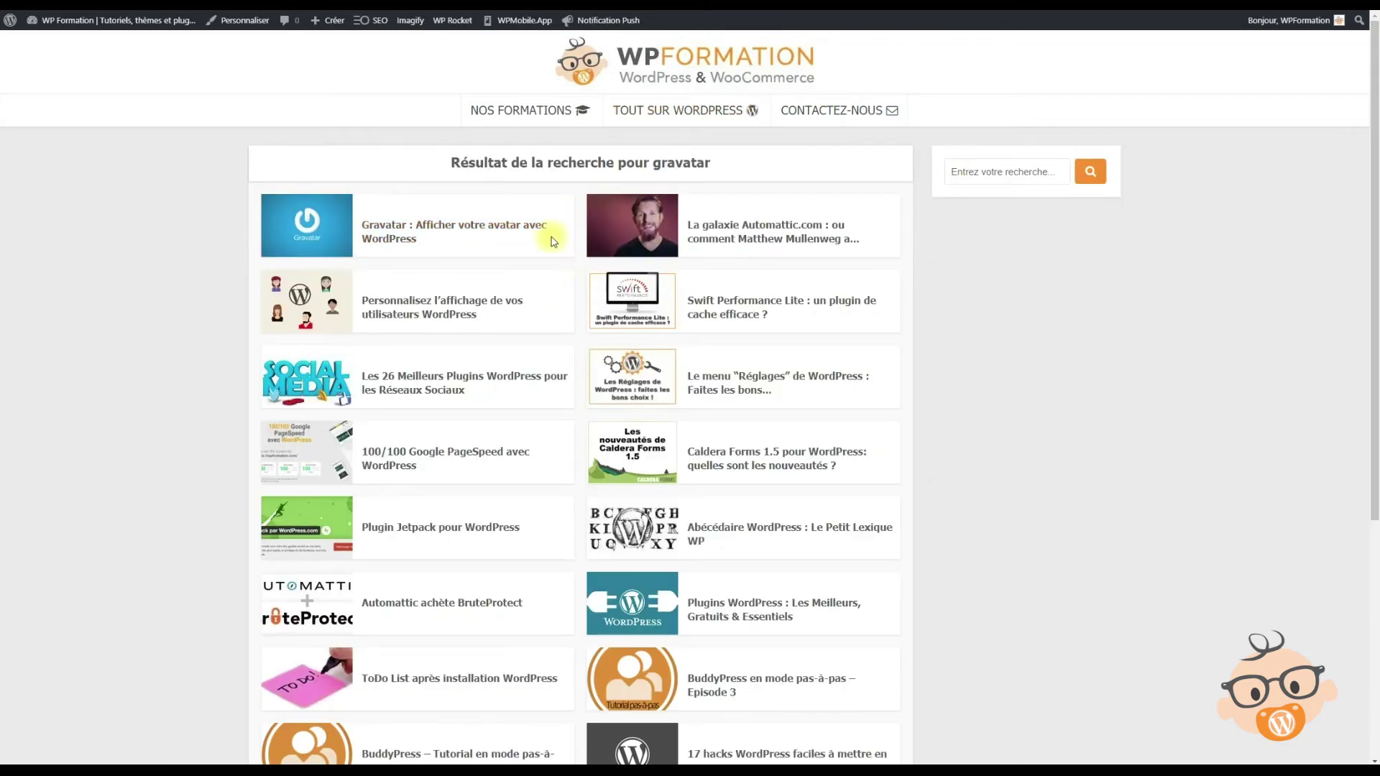
Open the article on displaying your avatar with WordPress and follow its link to the Gravatar site
click(523, 232)
scroll(577, 364, down, 2)
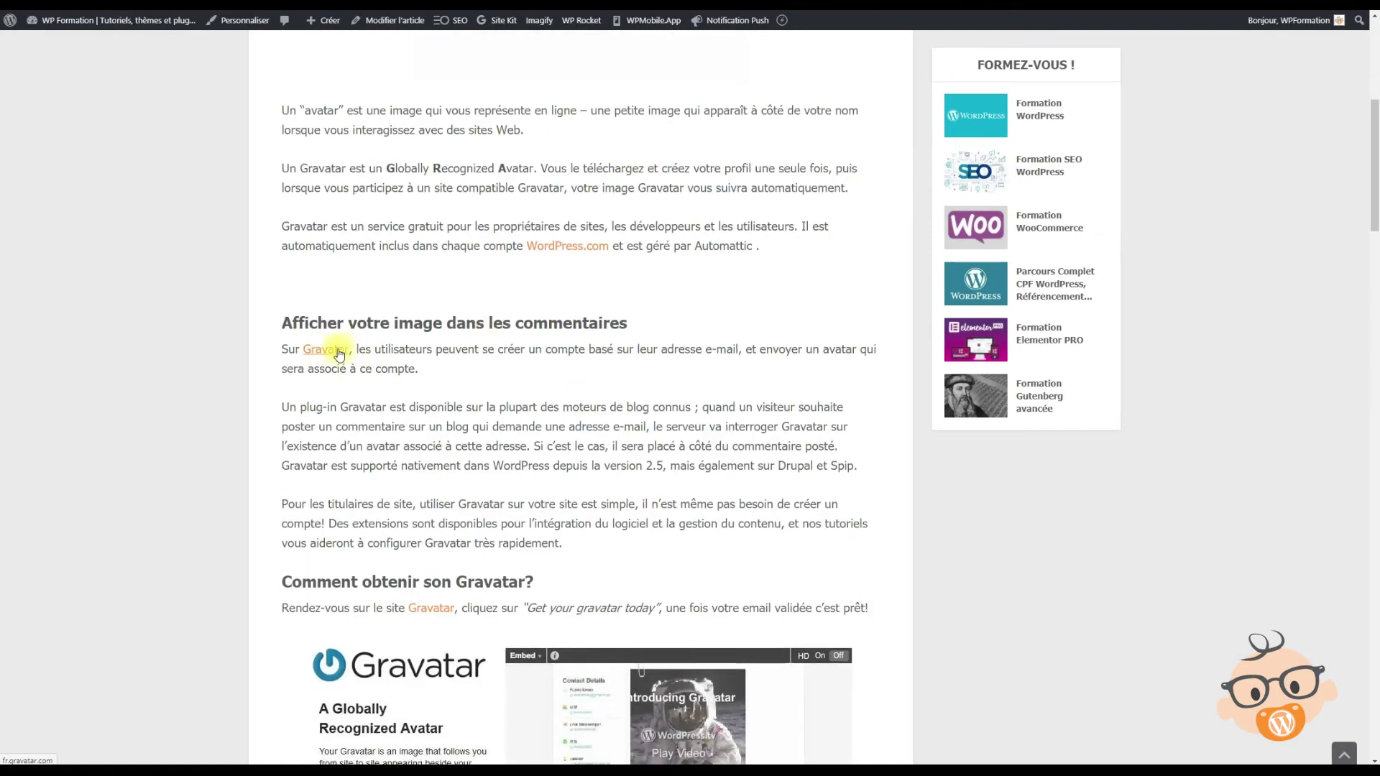
click(327, 352)
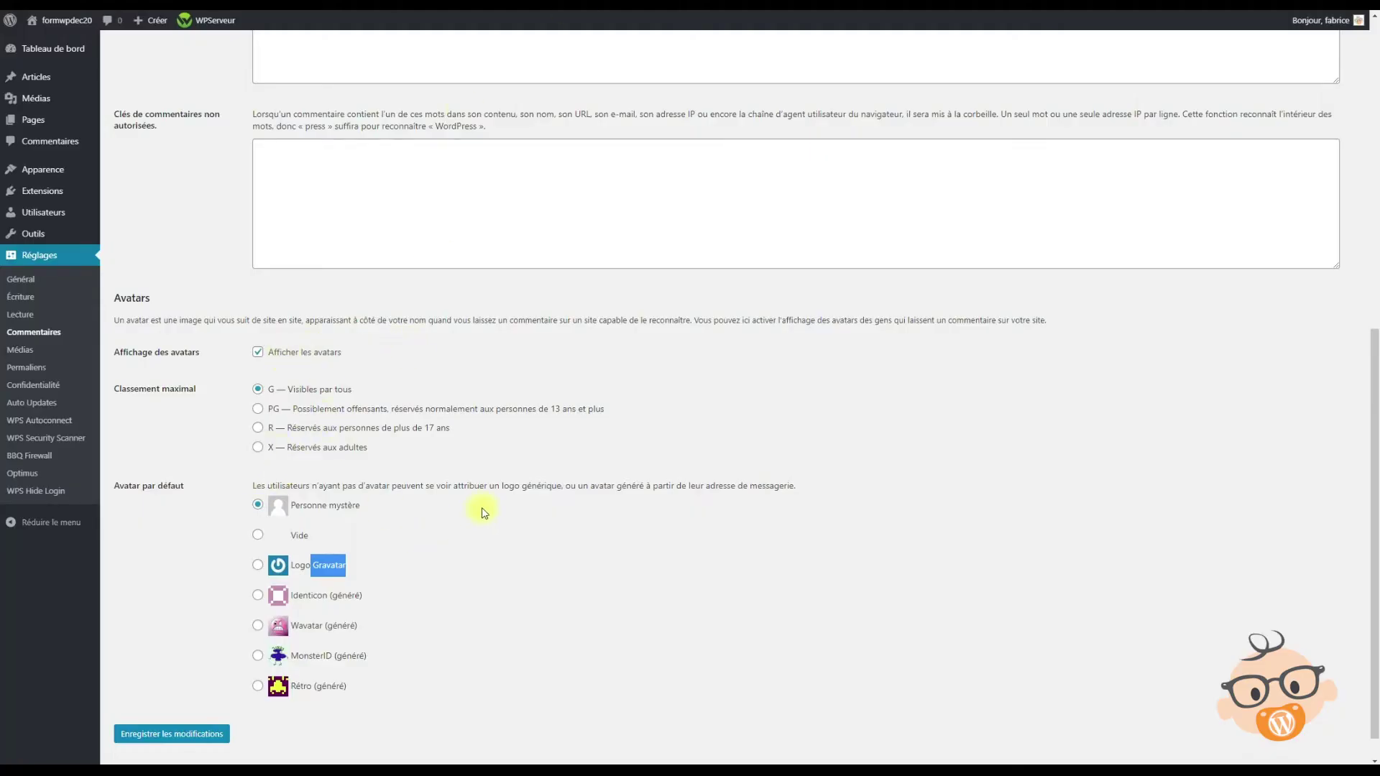
Open the media settings and highlight the labels for the large, medium and thumbnail image sizes
scroll(489, 510, down, 1)
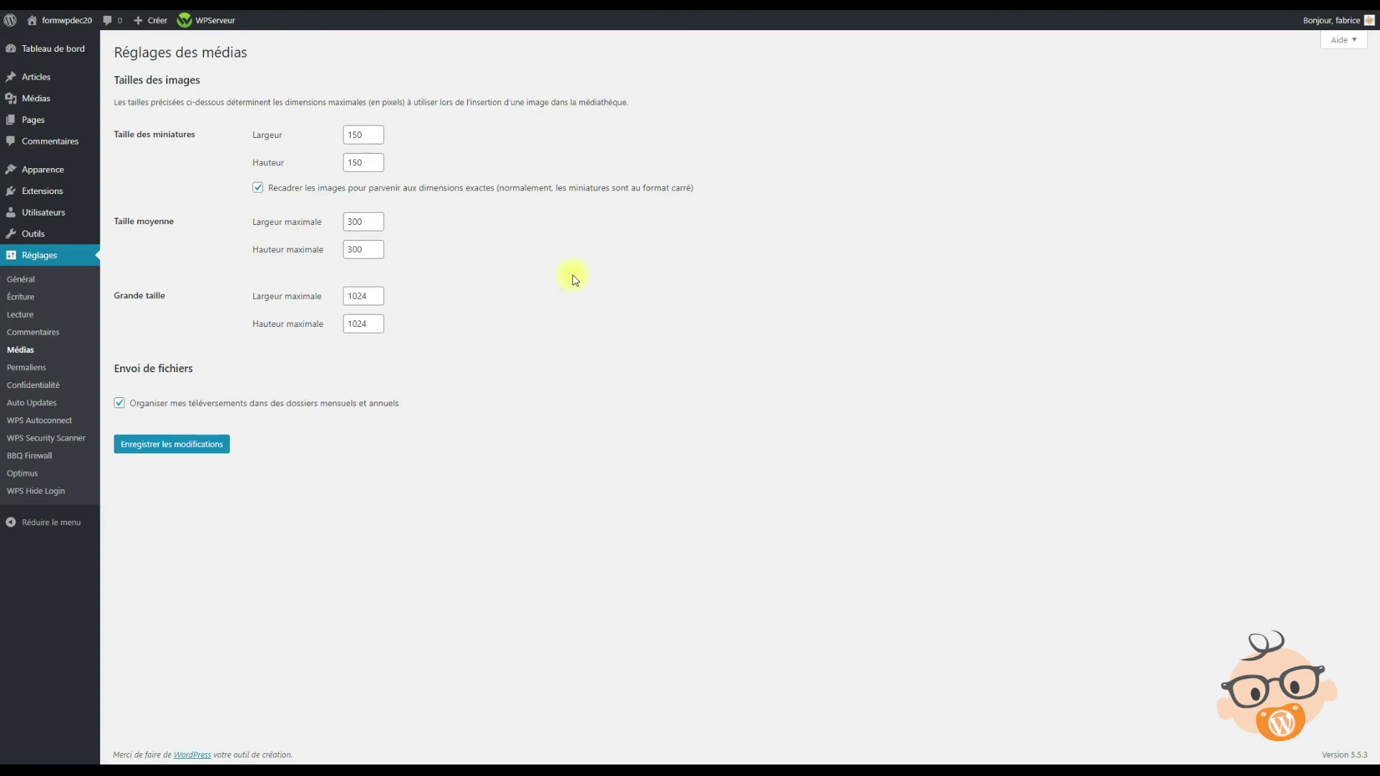
drag(197, 296, 121, 295)
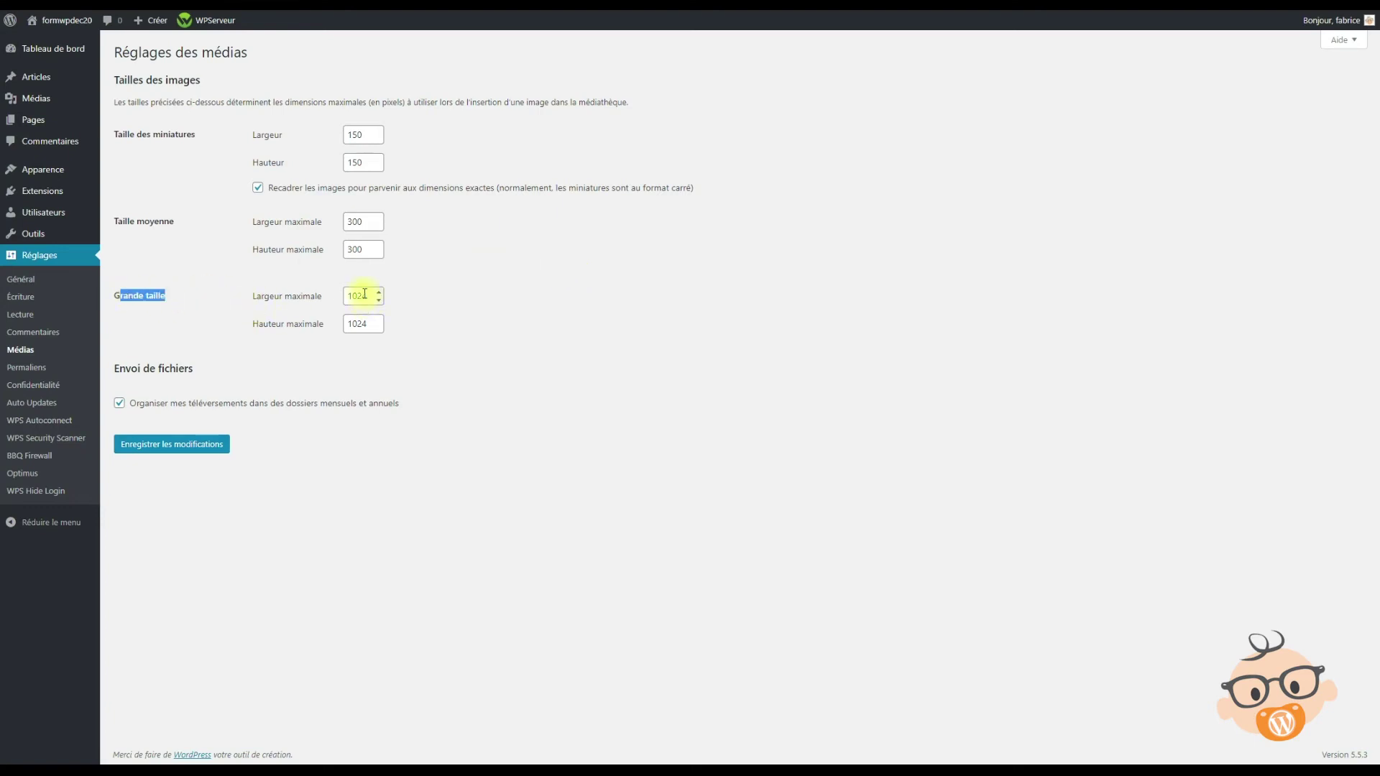
drag(202, 223, 119, 221)
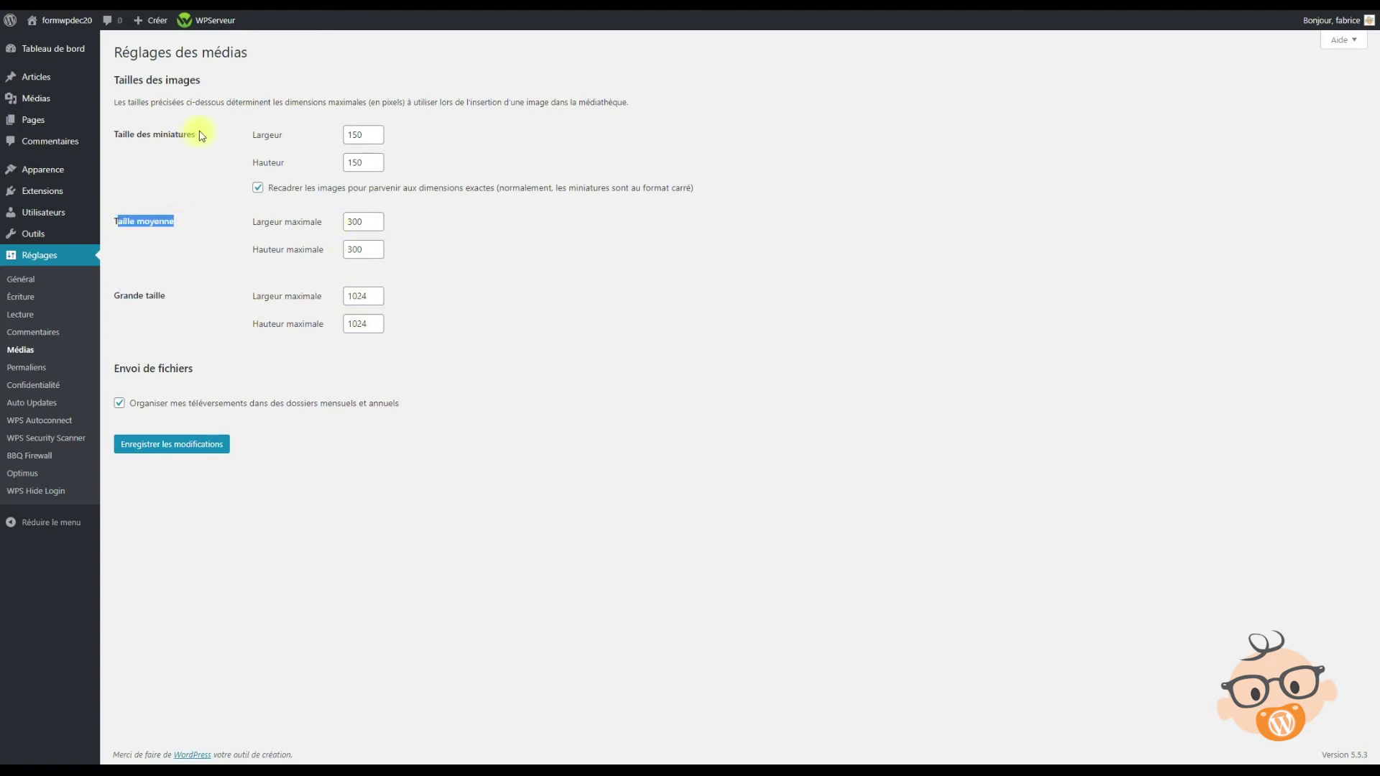
drag(196, 135, 161, 134)
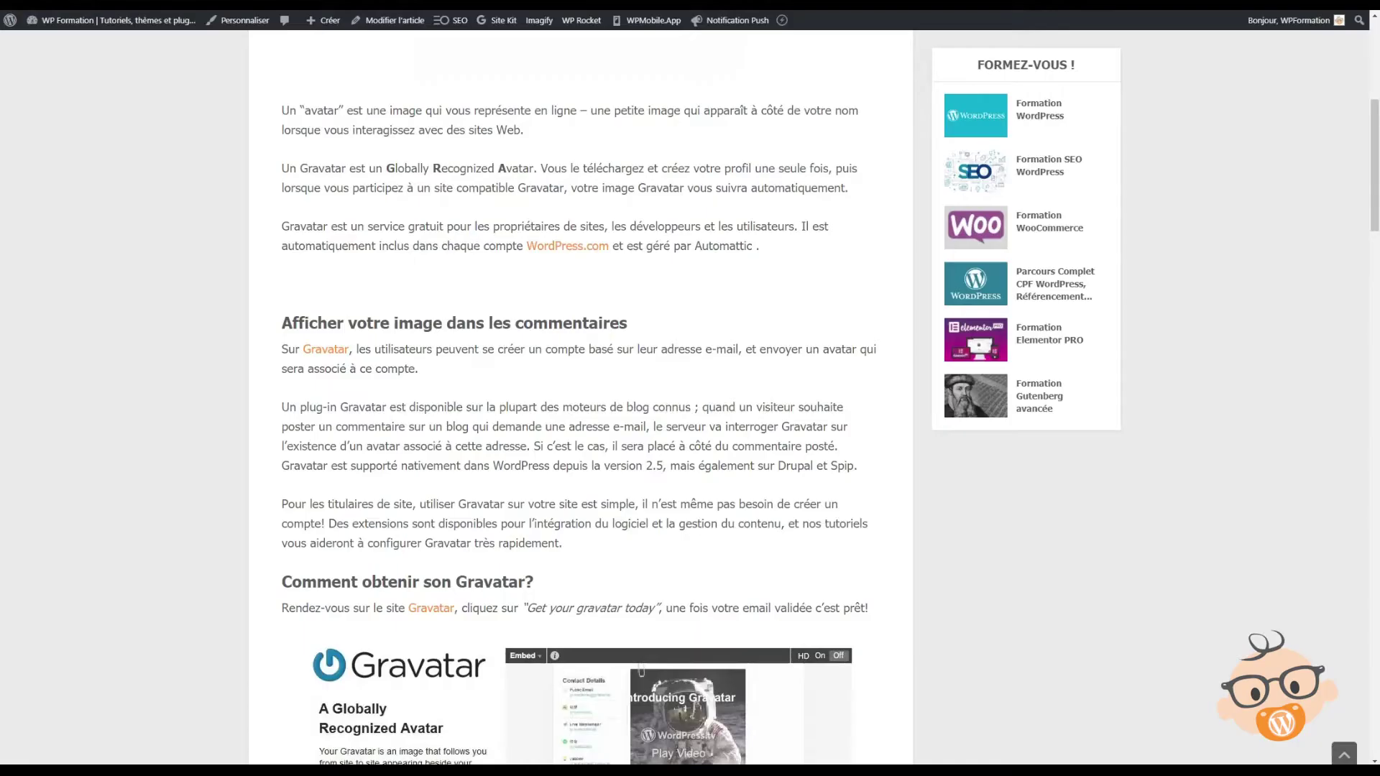
Switch to the WP Formation site, open its homepage to look at image sizes and return to the media settings
scroll(993, 359, up, 10)
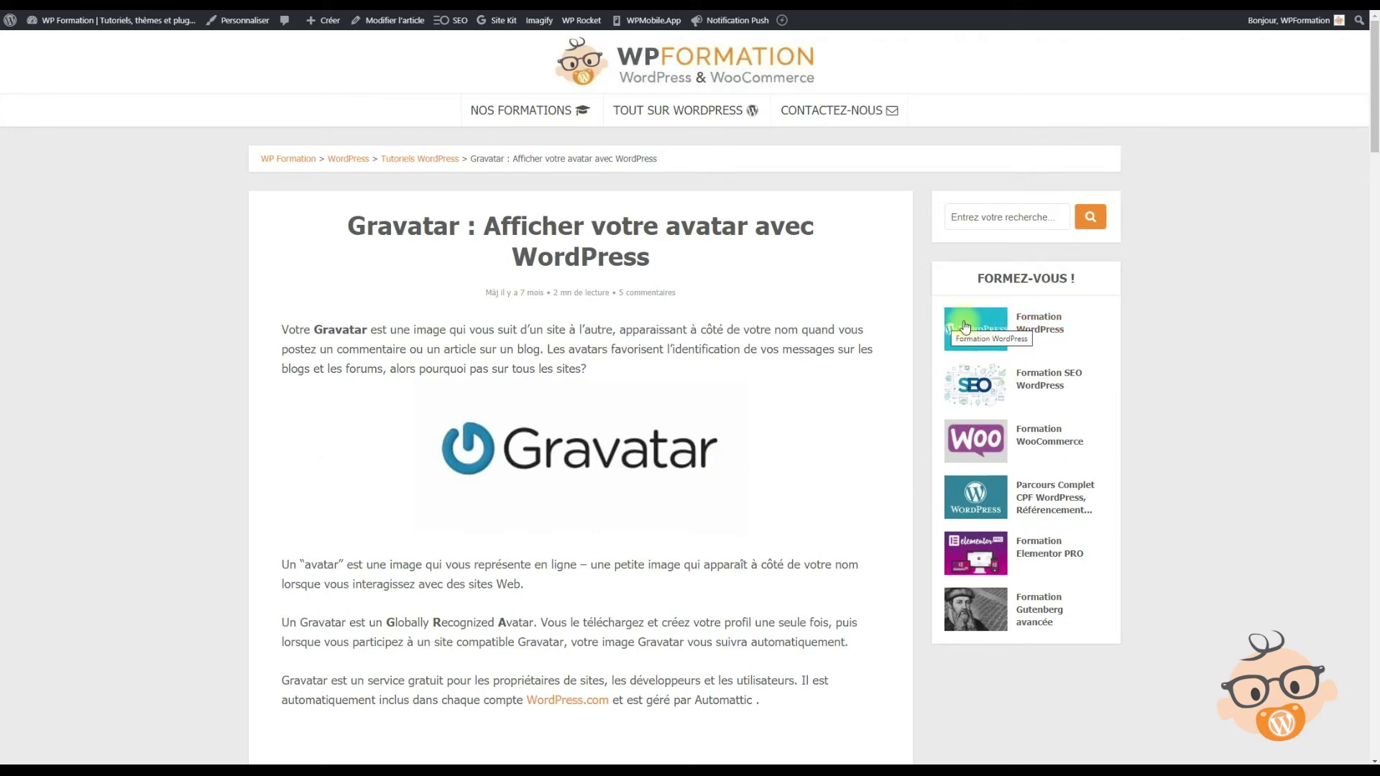
click(689, 71)
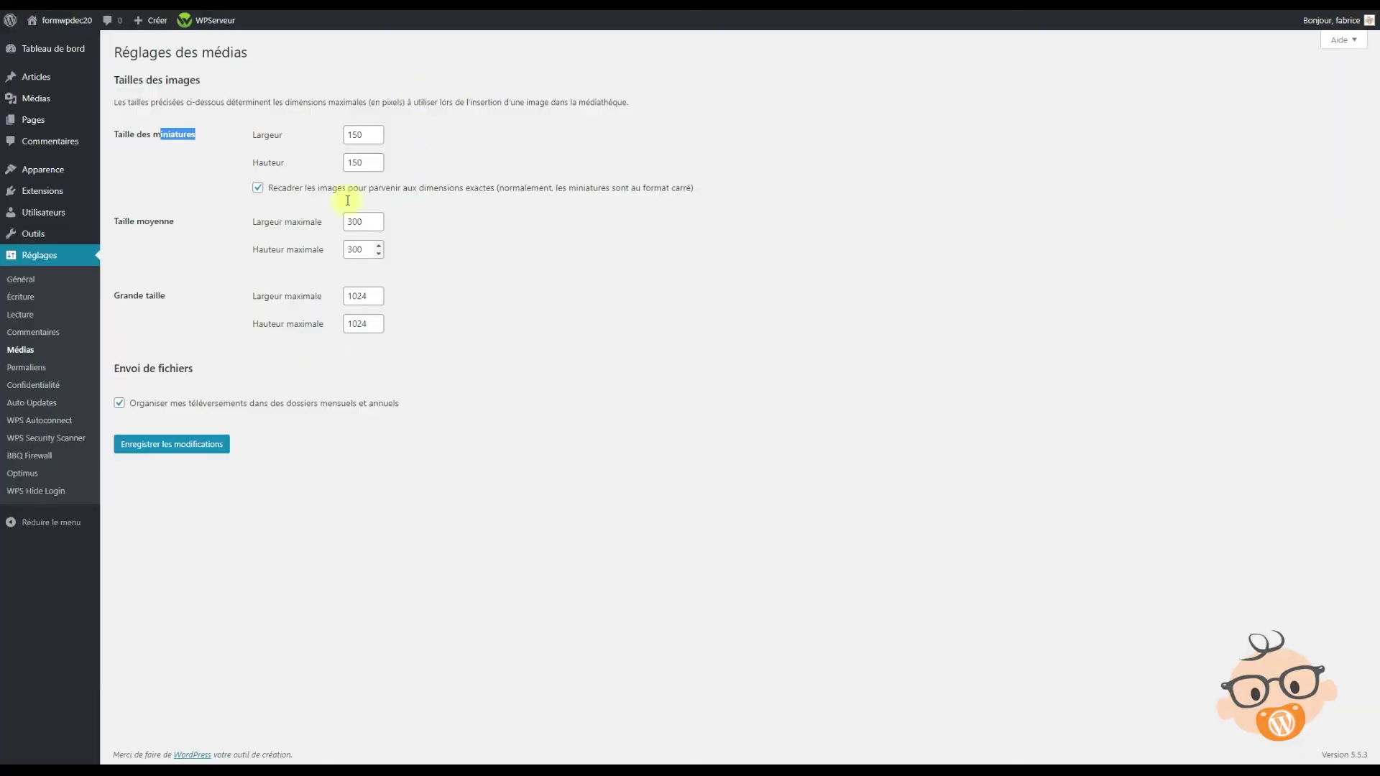
click(559, 311)
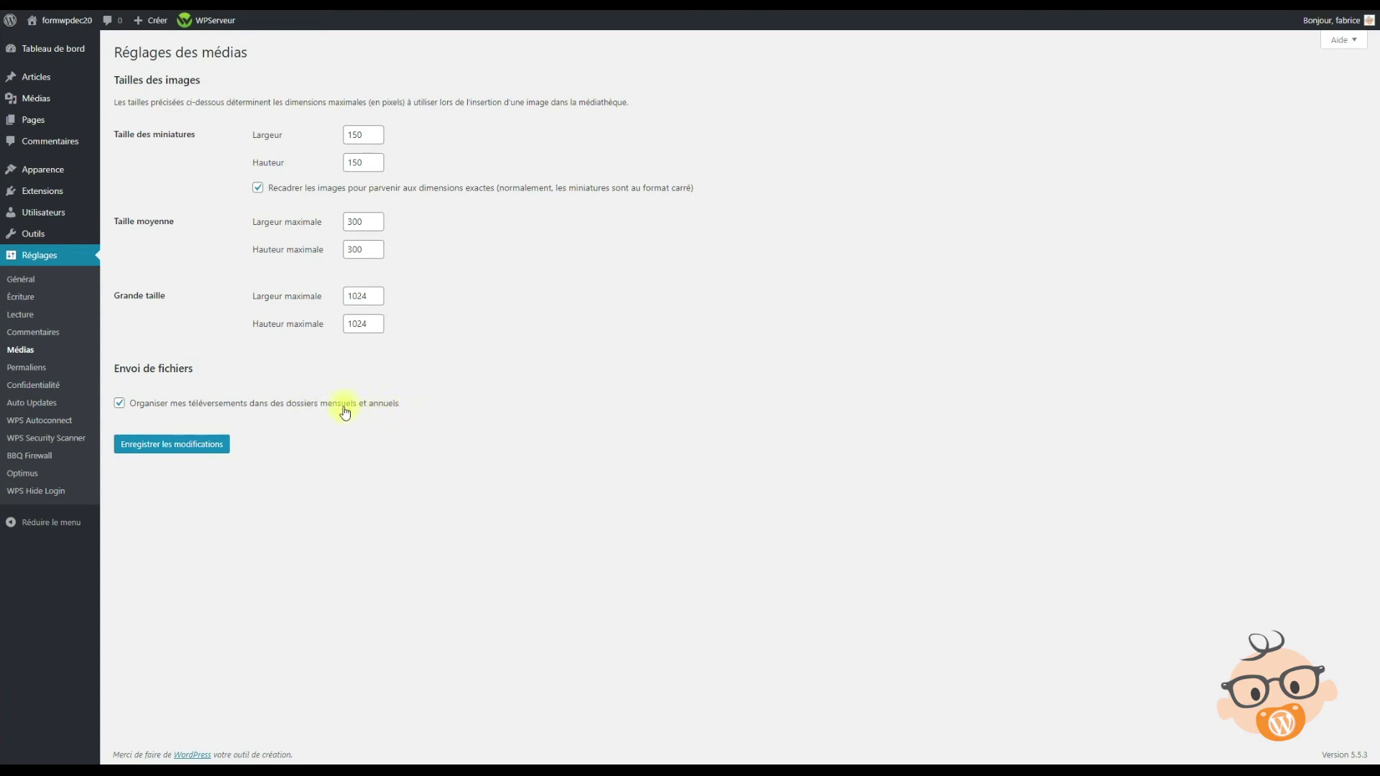
Launch FileZilla, connect to the saved WPFORMATION site and move the window fully into view
key(super)
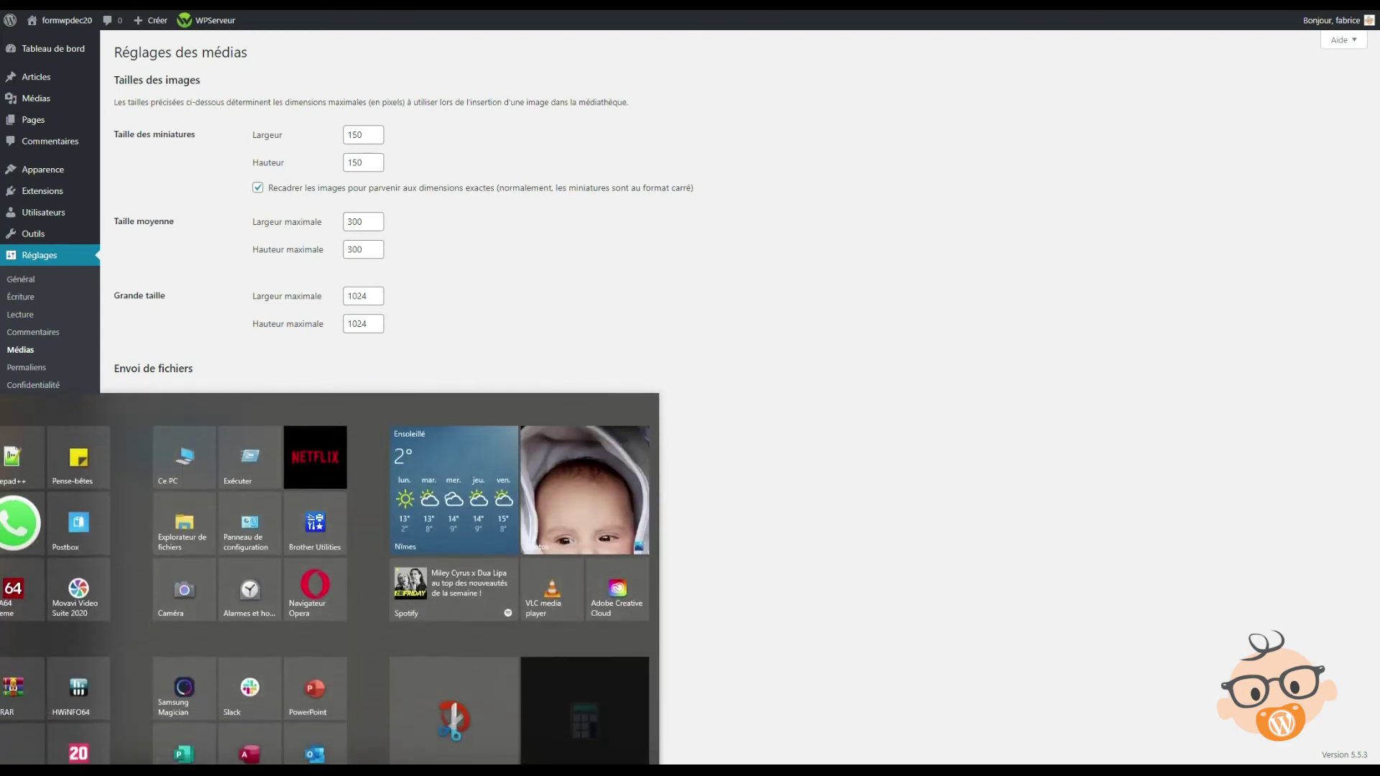
click(3, 583)
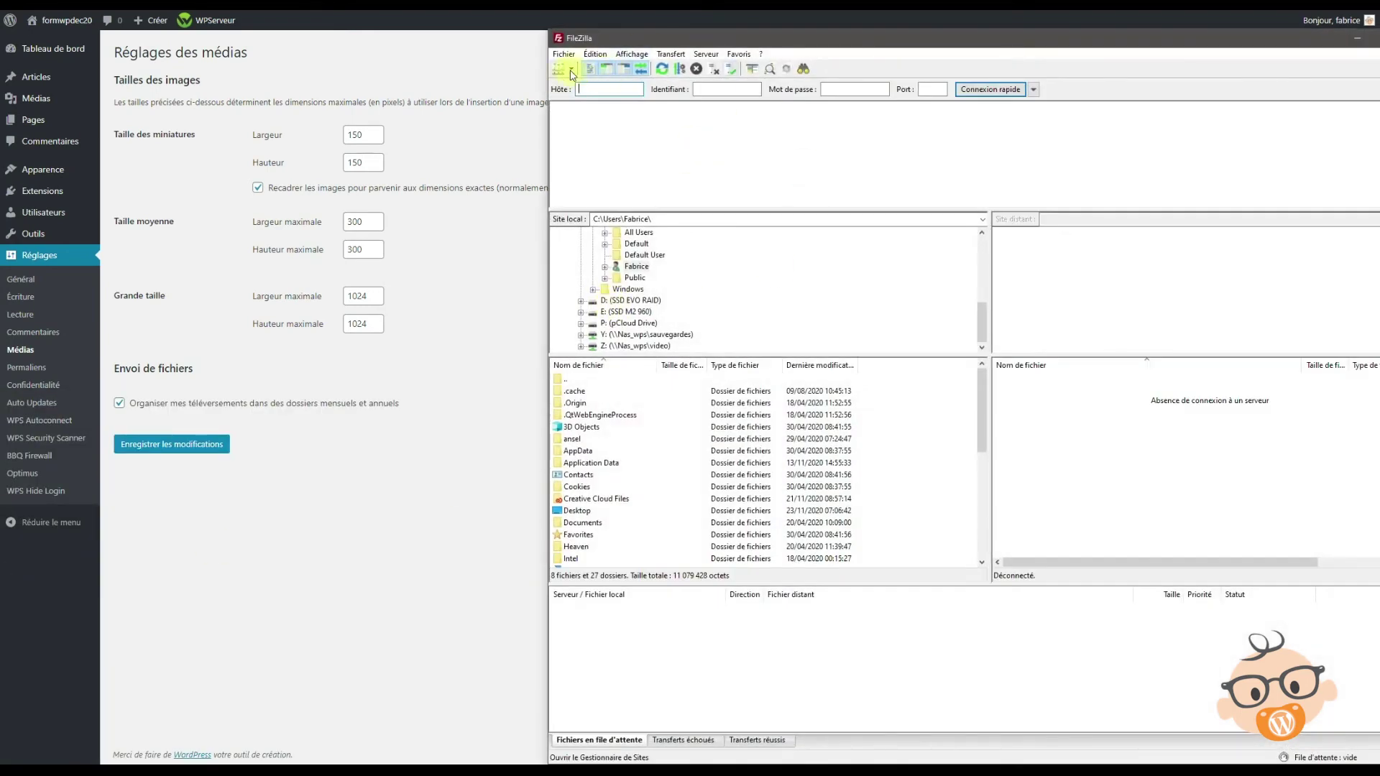
click(575, 70)
click(598, 126)
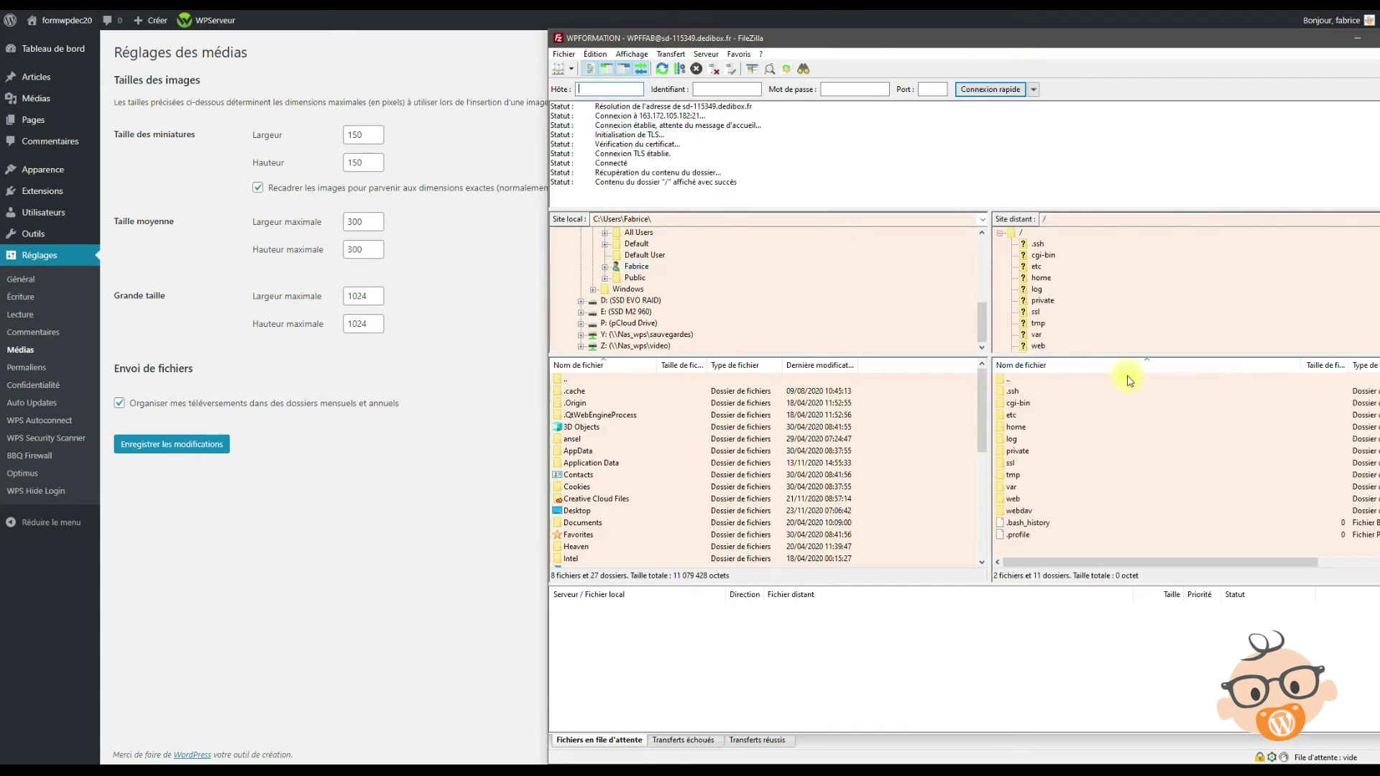
drag(1074, 38, 749, 21)
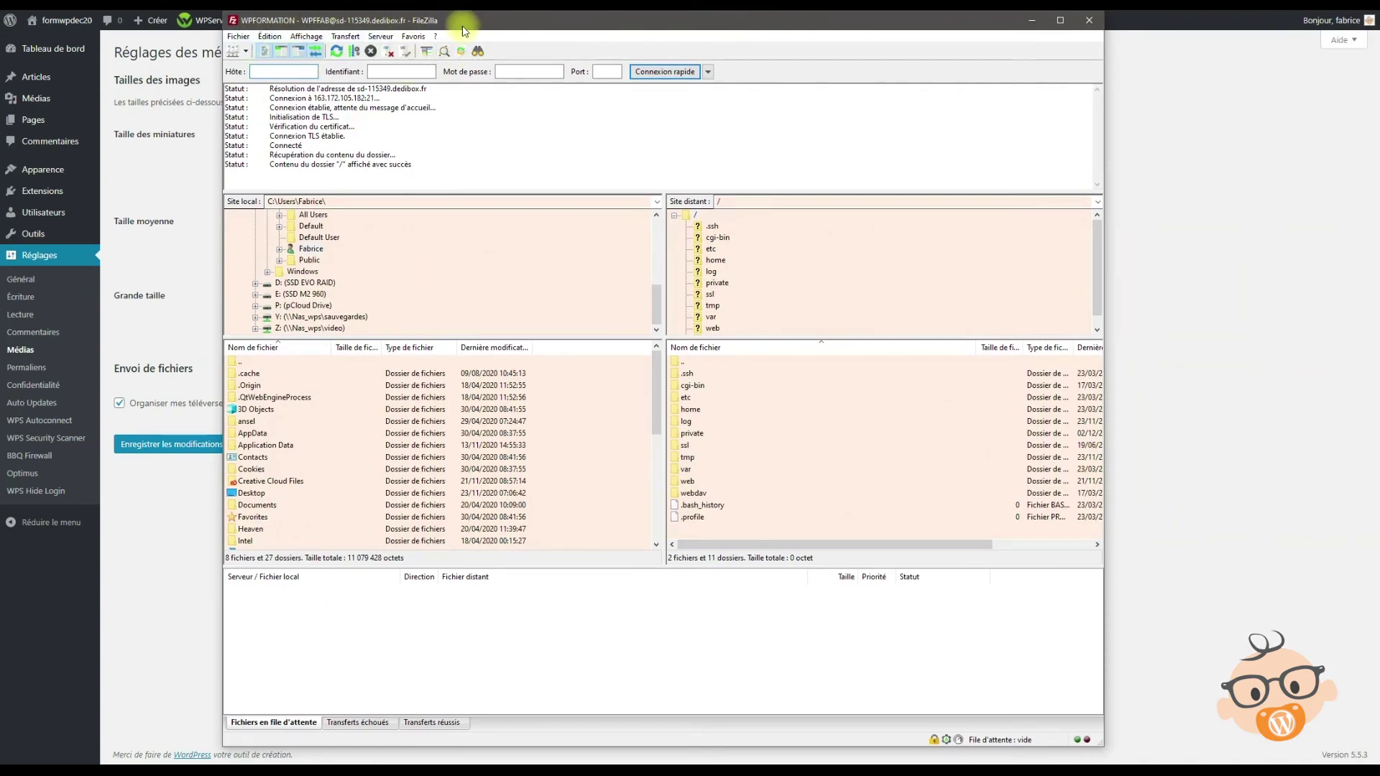
Browse the remote server to the /web/wp-content/uploads folder
scroll(762, 306, down, 1)
click(715, 317)
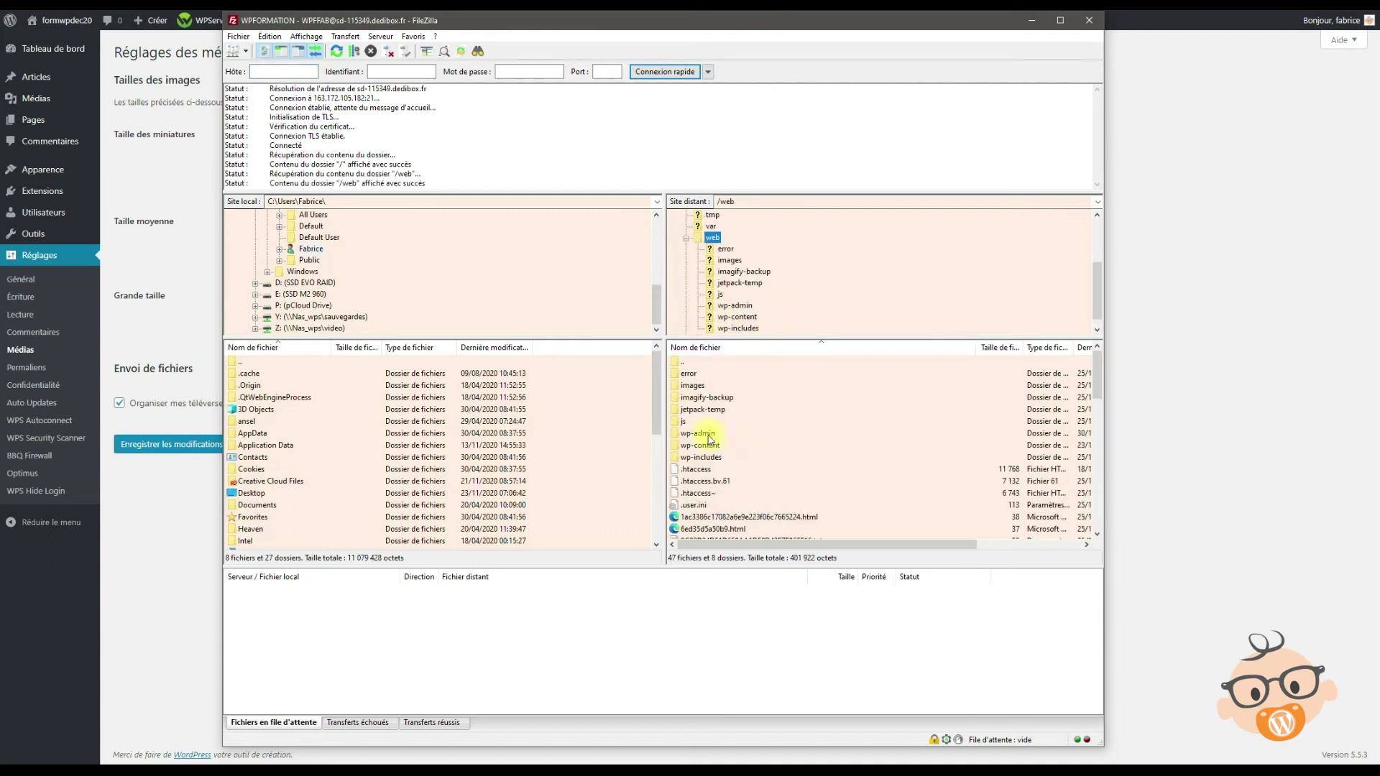
double_click(710, 447)
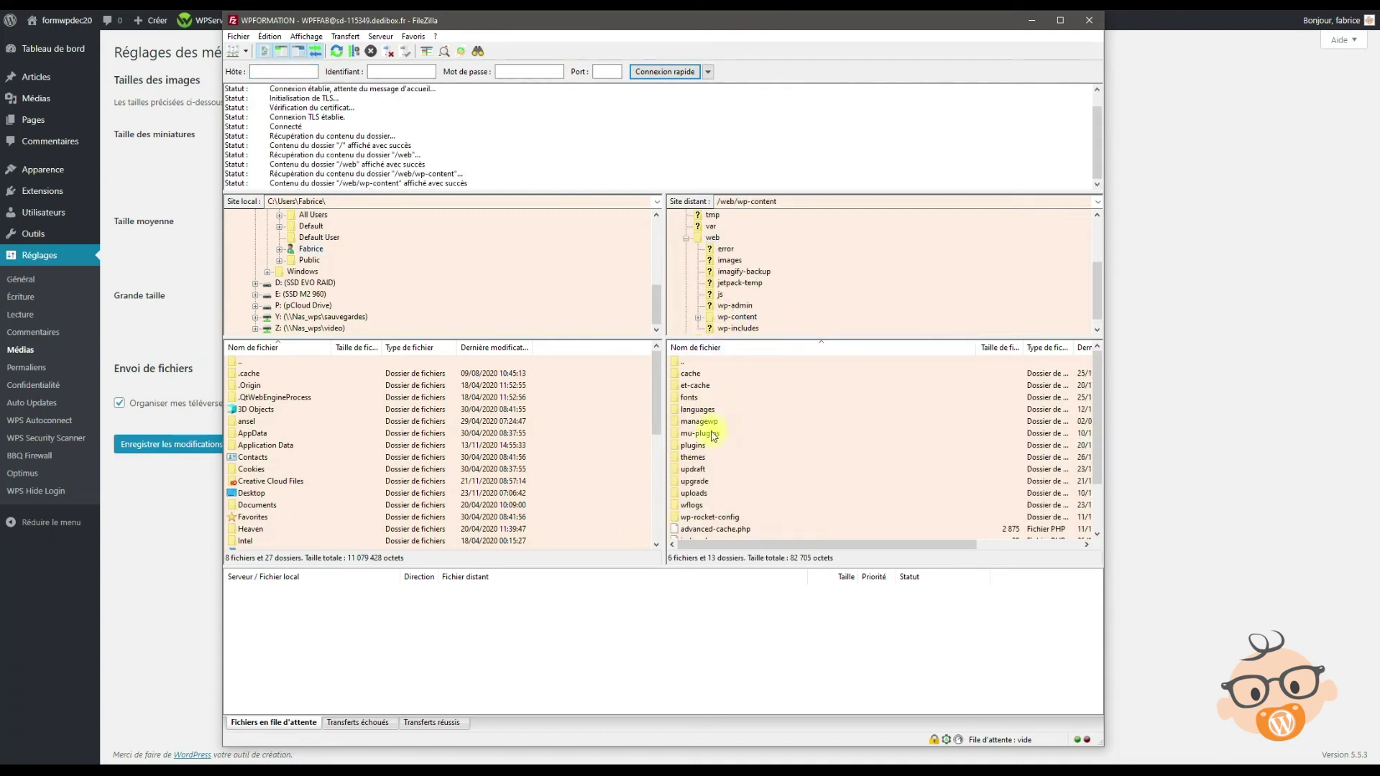
click(700, 482)
double_click(699, 493)
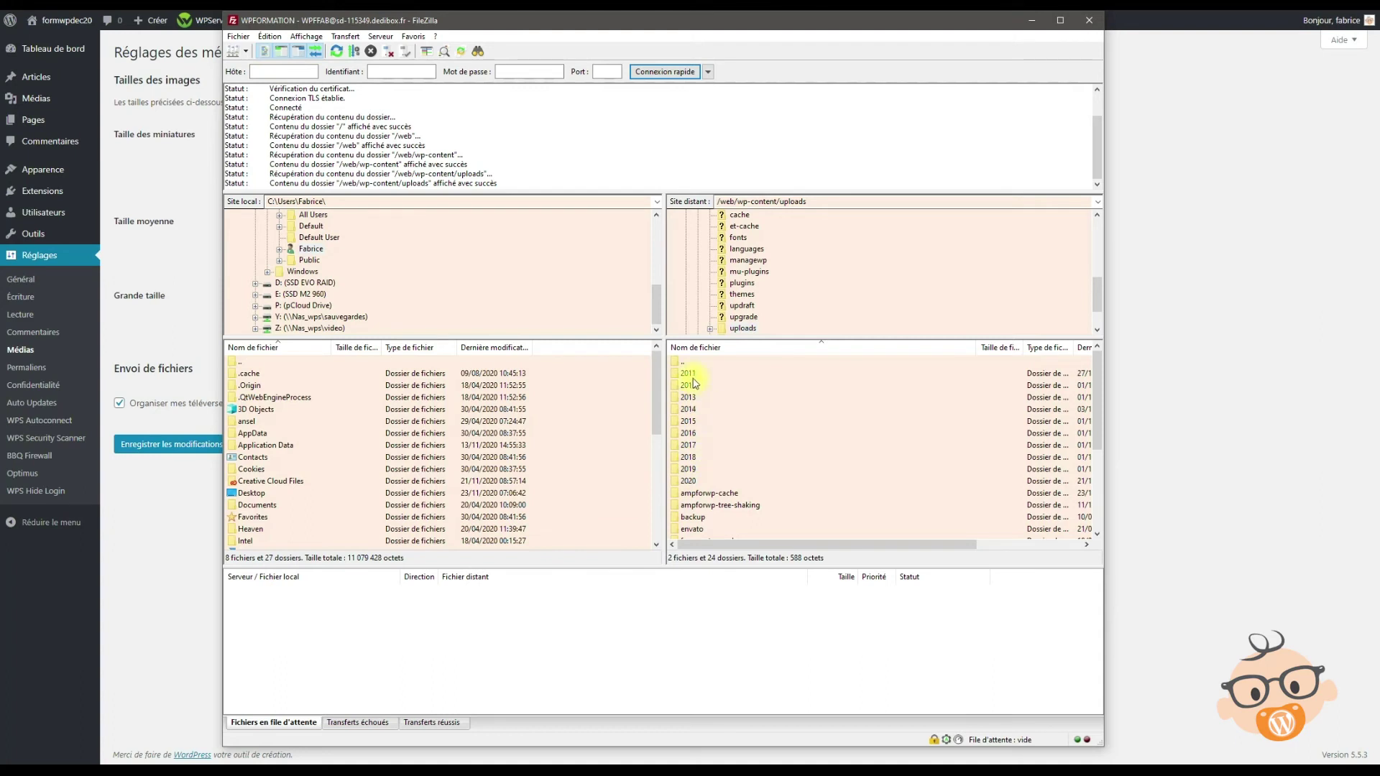
Open the 04 folder inside the 2020 uploads folder, highlight its remote path and minimize FileZilla
click(689, 374)
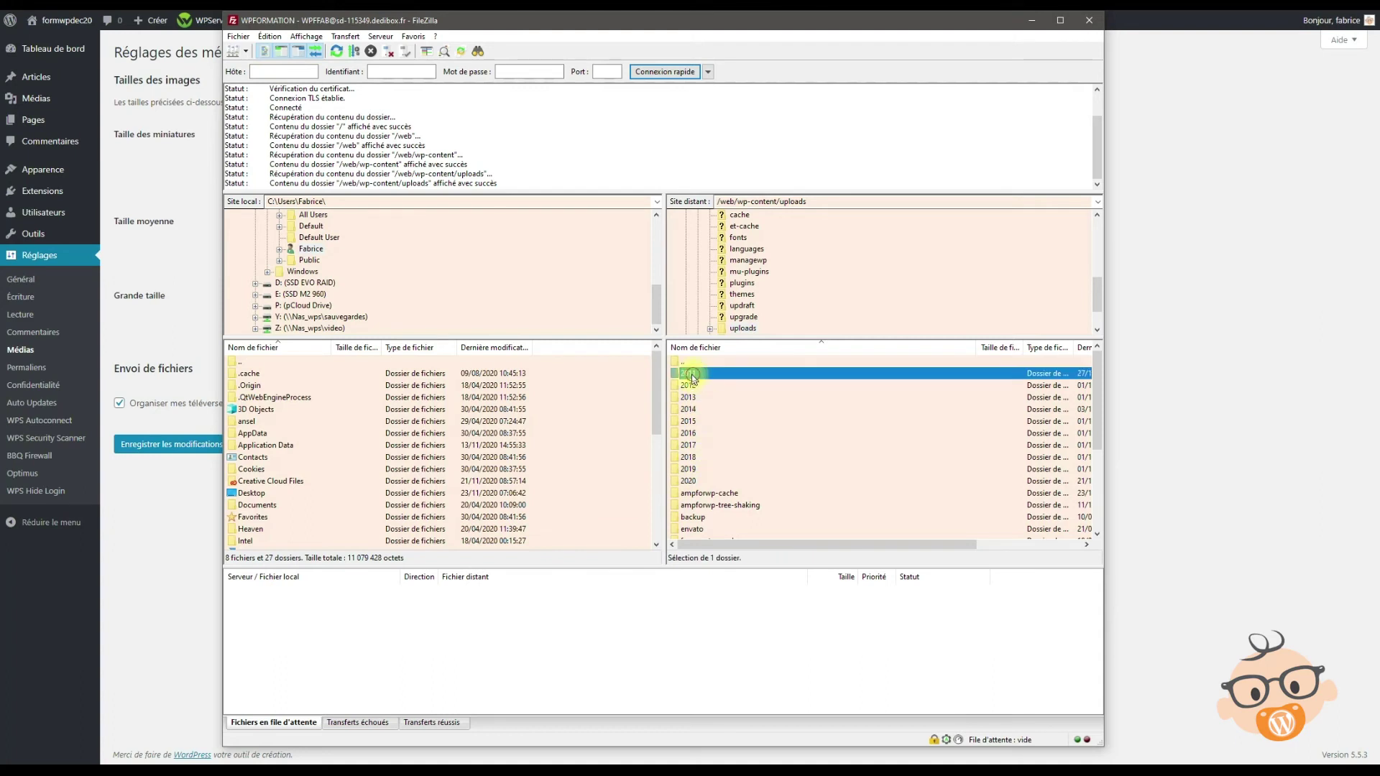
click(718, 478)
double_click(719, 478)
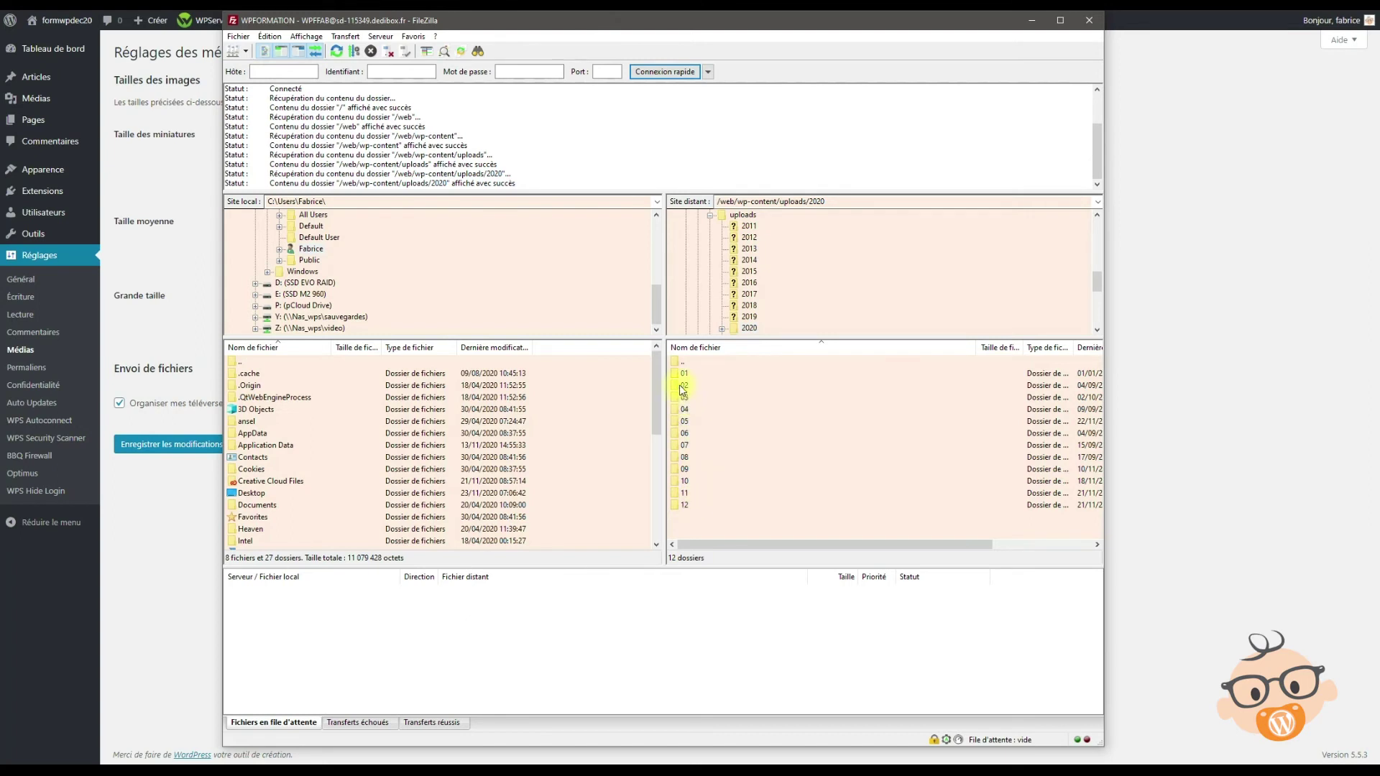
double_click(685, 410)
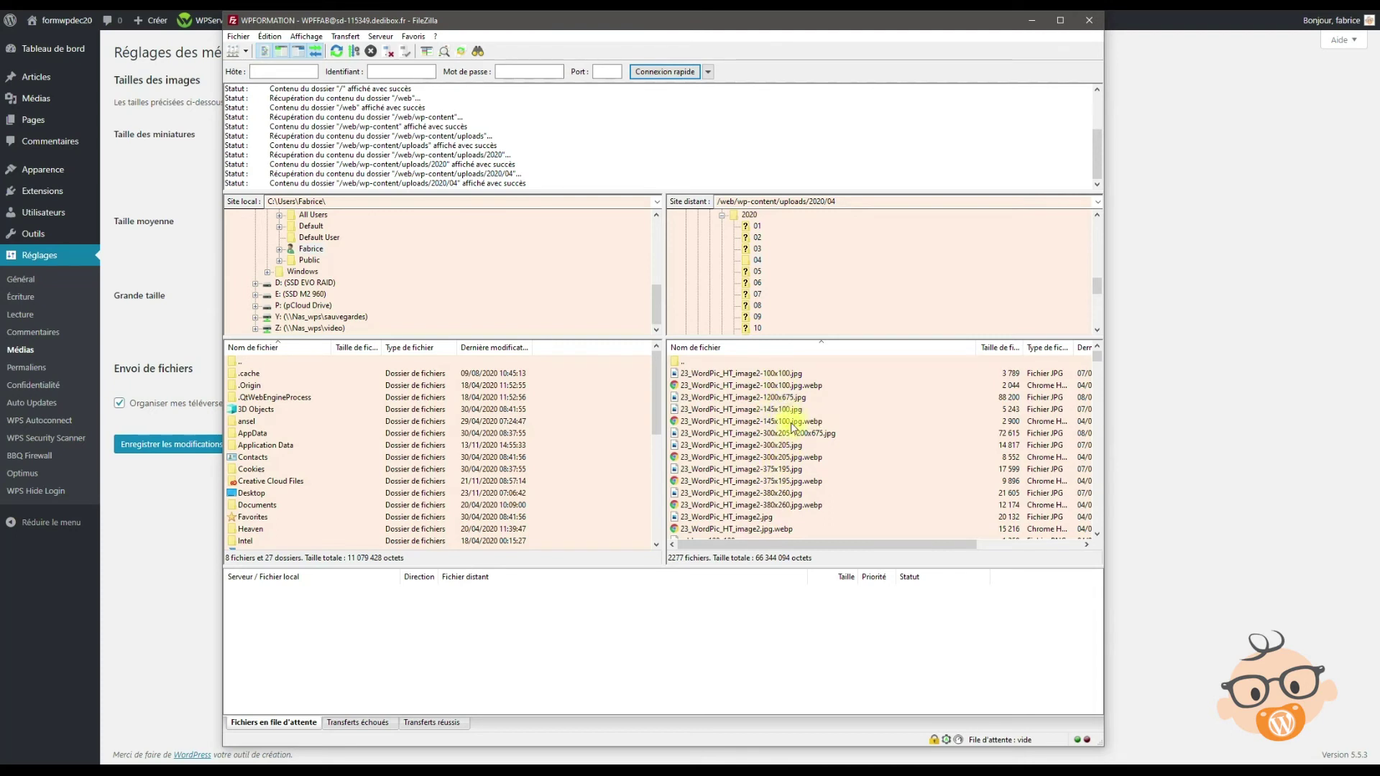
click(830, 200)
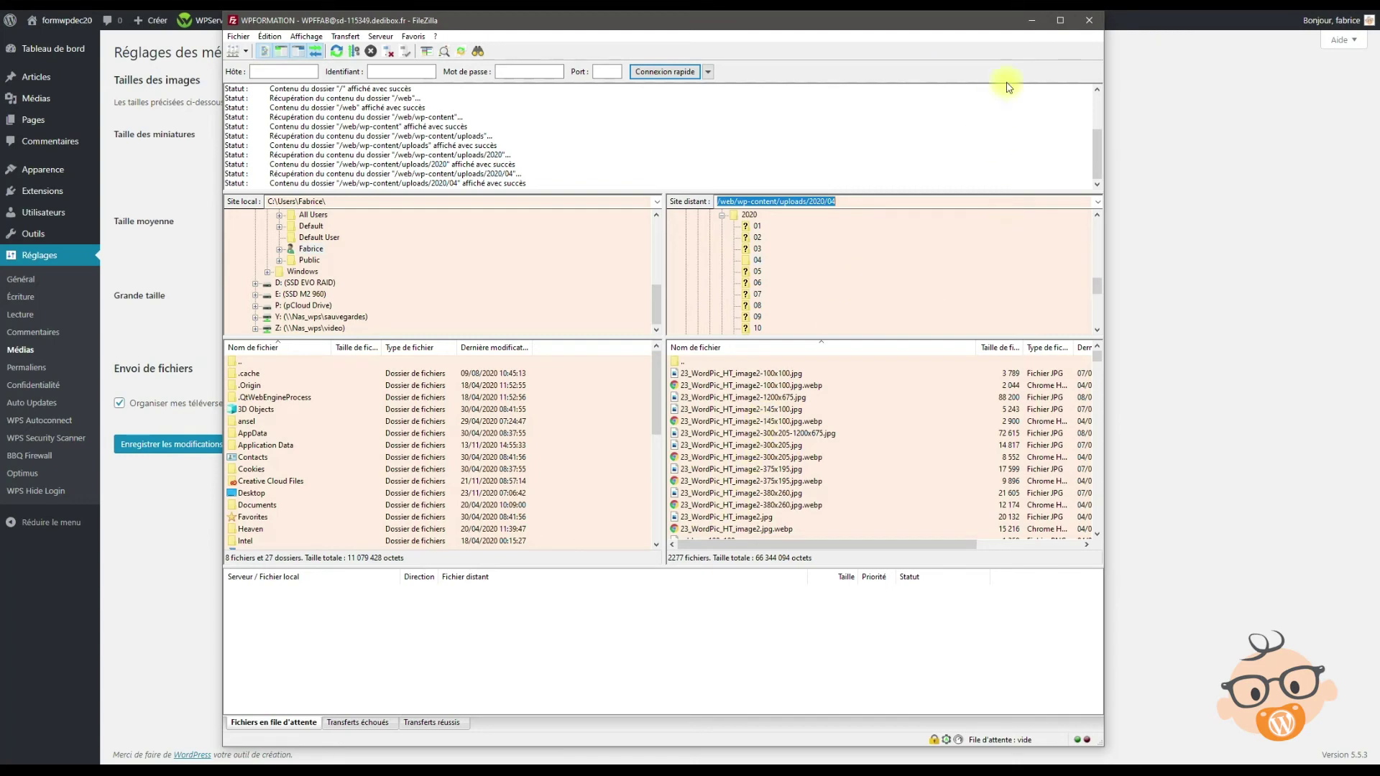
click(1033, 20)
Open the permalink settings and highlight the exemple-article ending of the "Titre de la publication" address
mouse_move(43, 98)
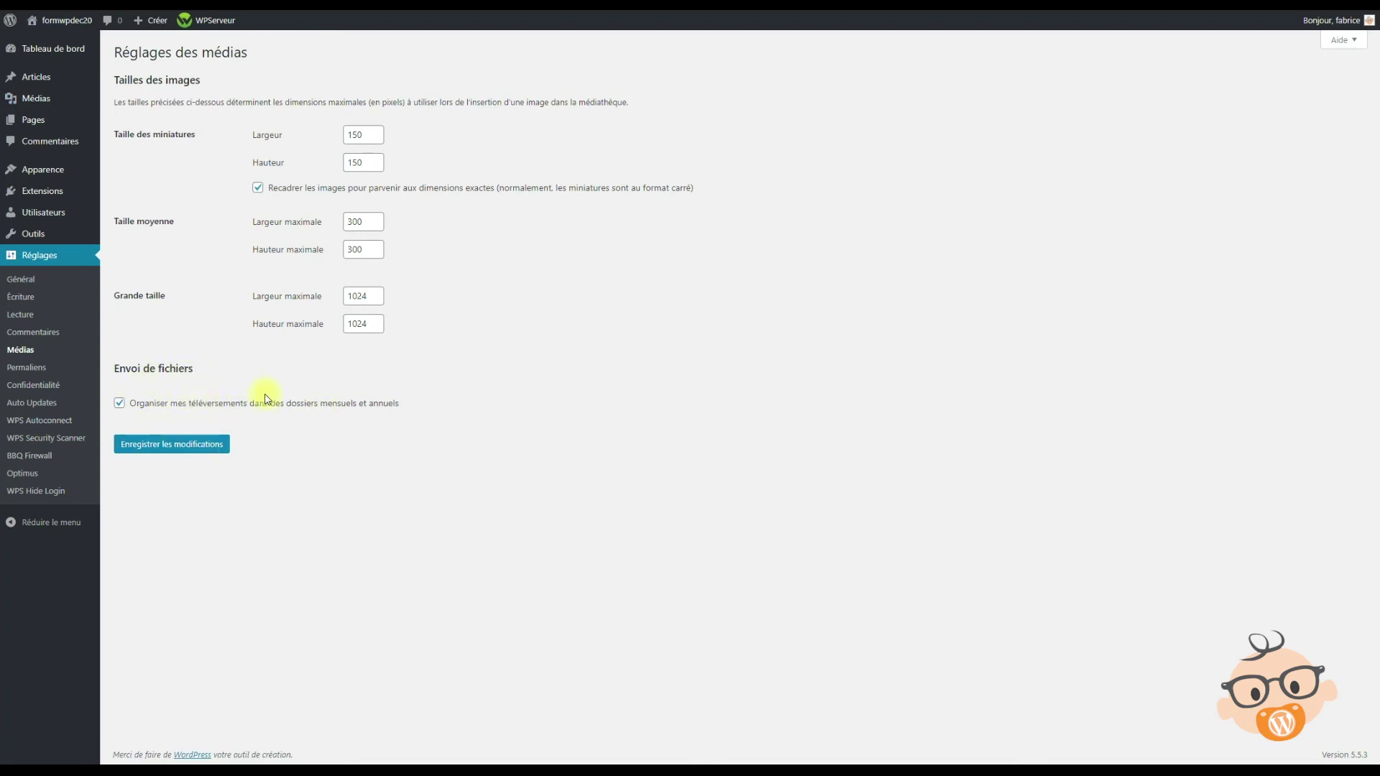
click(24, 369)
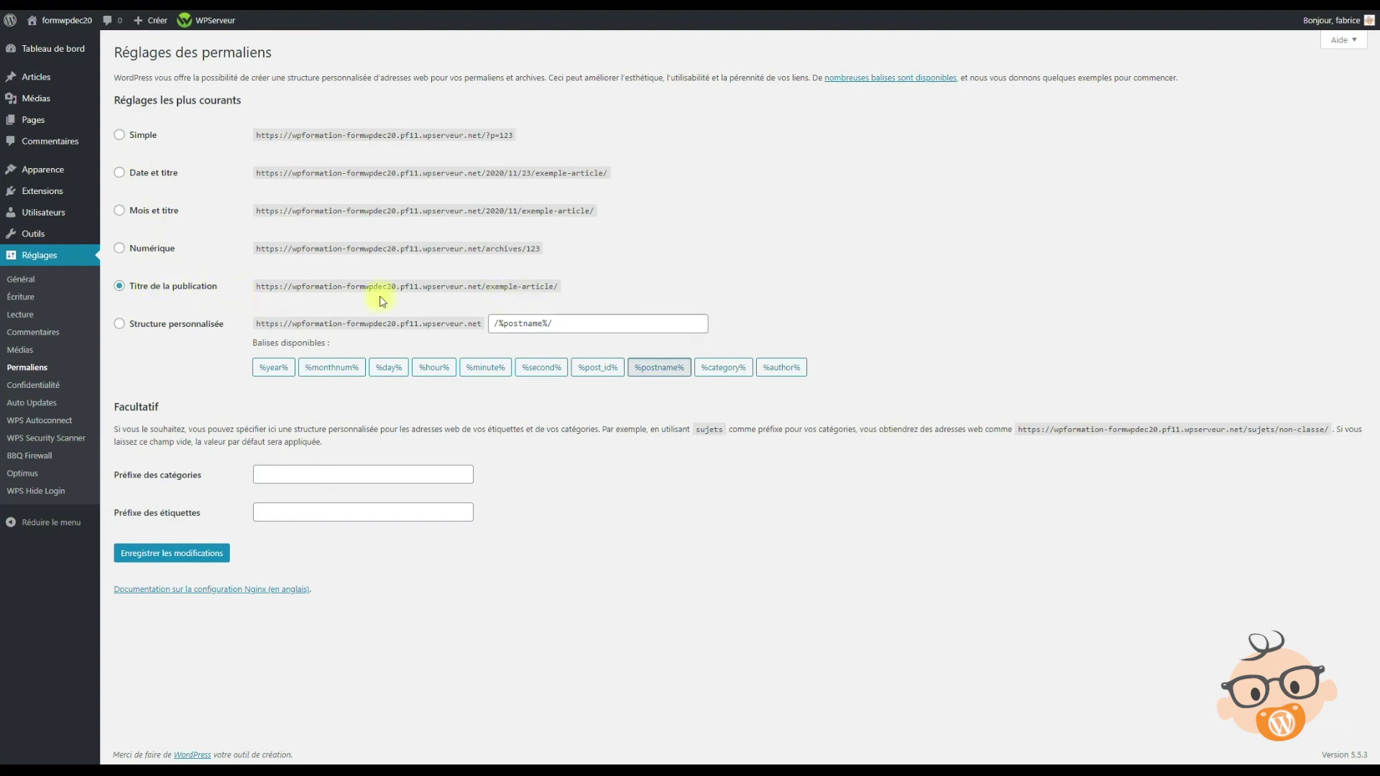
drag(561, 286, 492, 285)
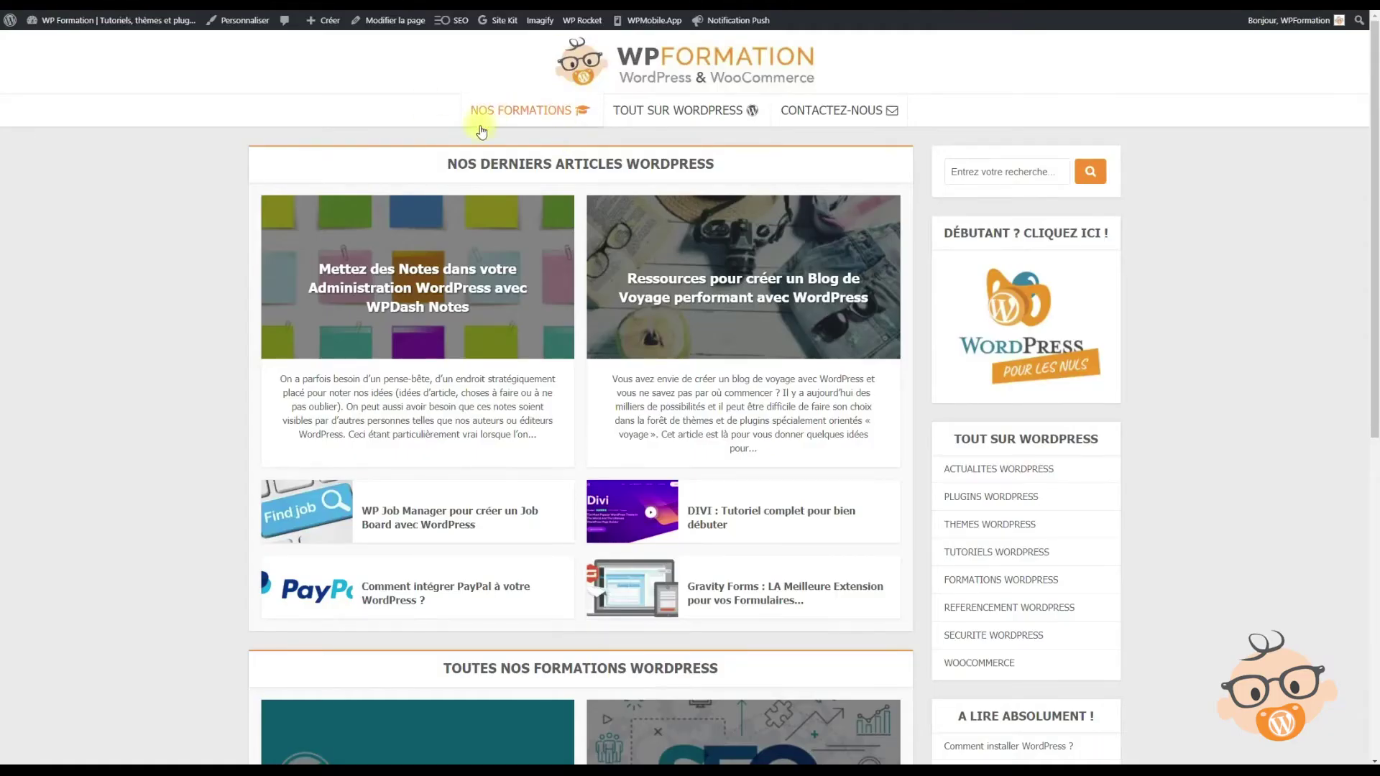
Open the WPDash Notes article on the WP Formation site and highlight its address slug and its title for comparison
click(452, 289)
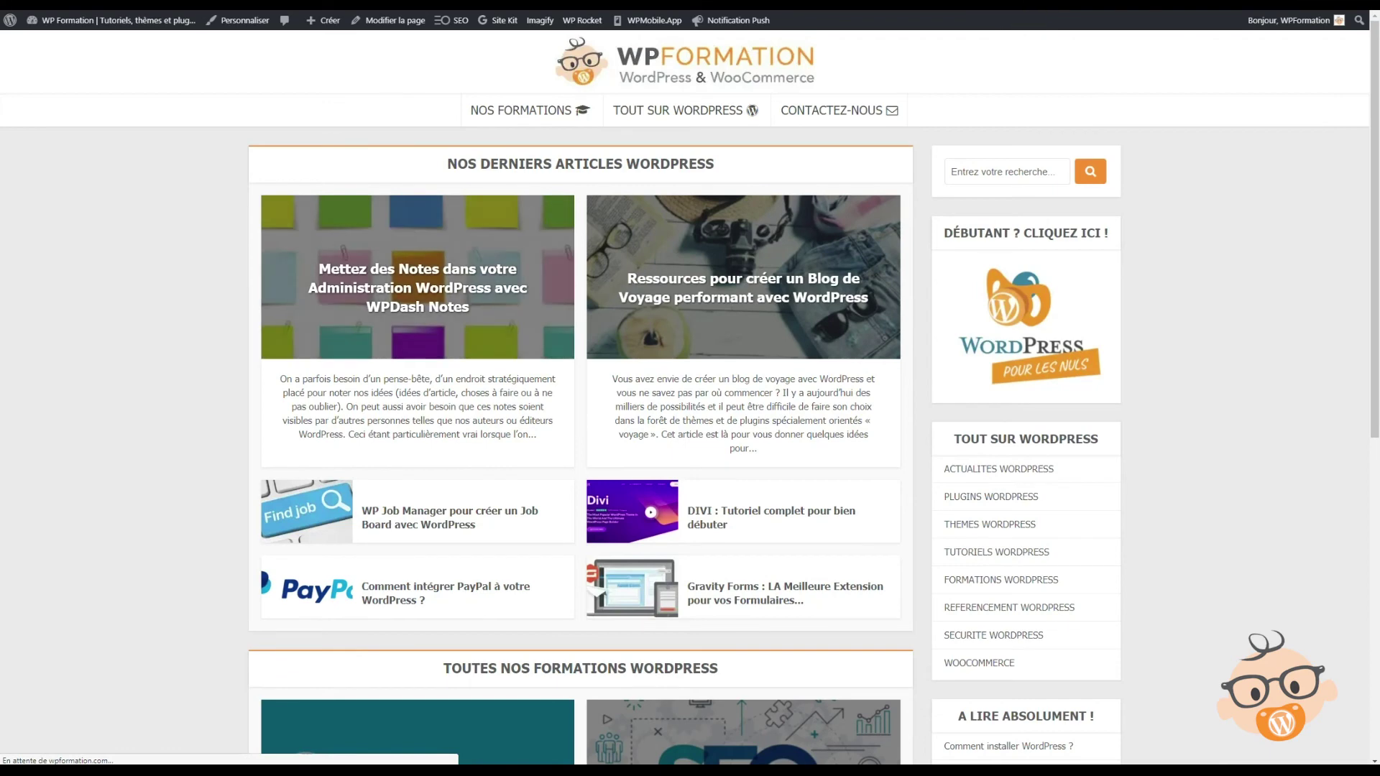
key(F11)
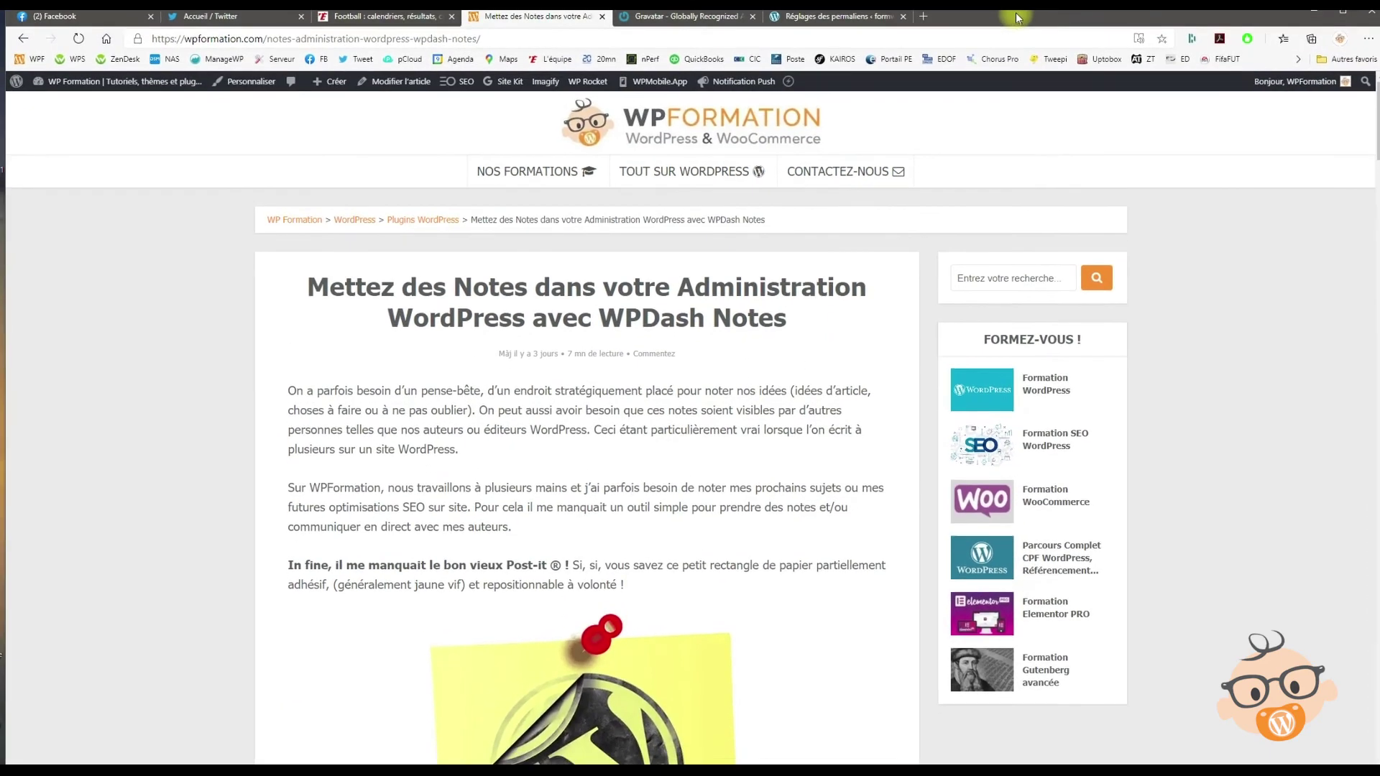
drag(264, 24, 503, 26)
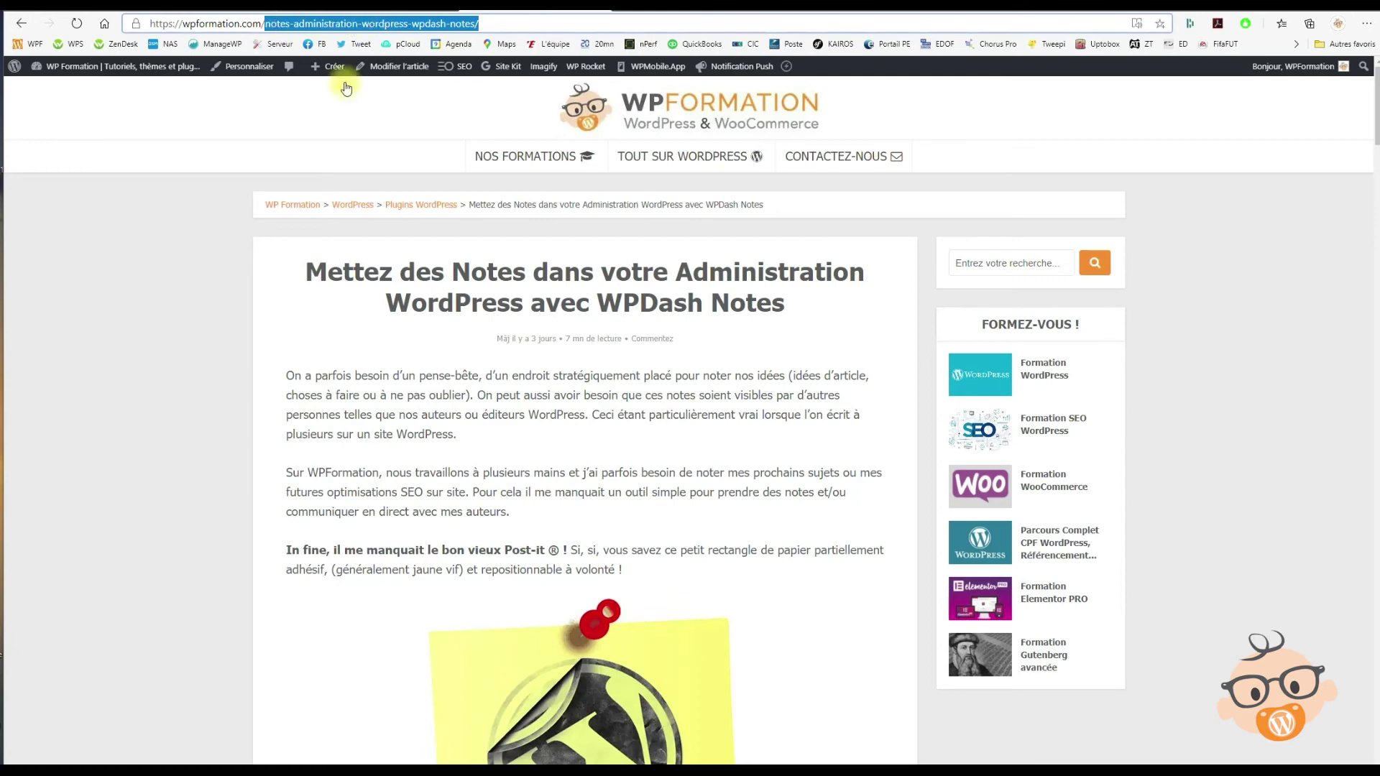
drag(328, 273, 563, 294)
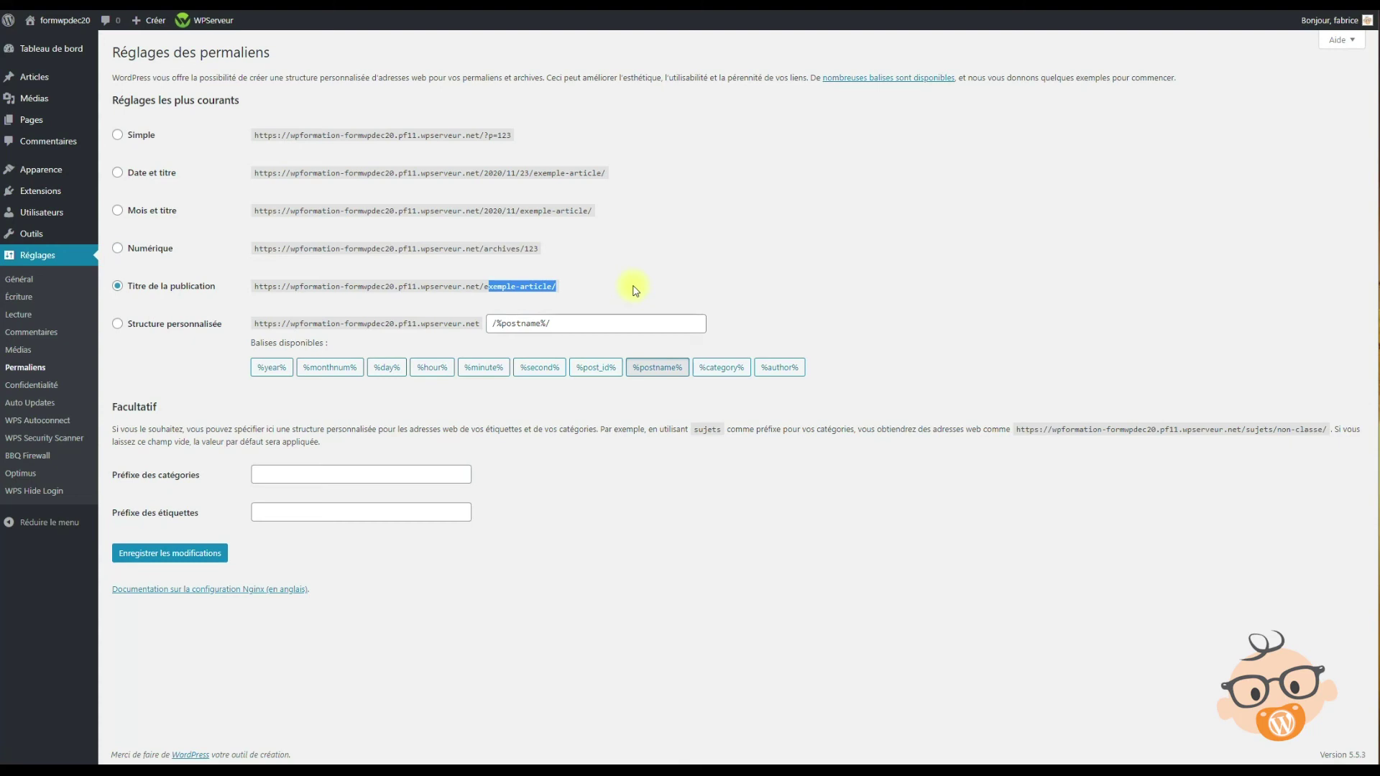
Choose the custom permalink structure and append the %year%, %monthnum% and %hour% tags
click(117, 324)
click(271, 368)
click(342, 378)
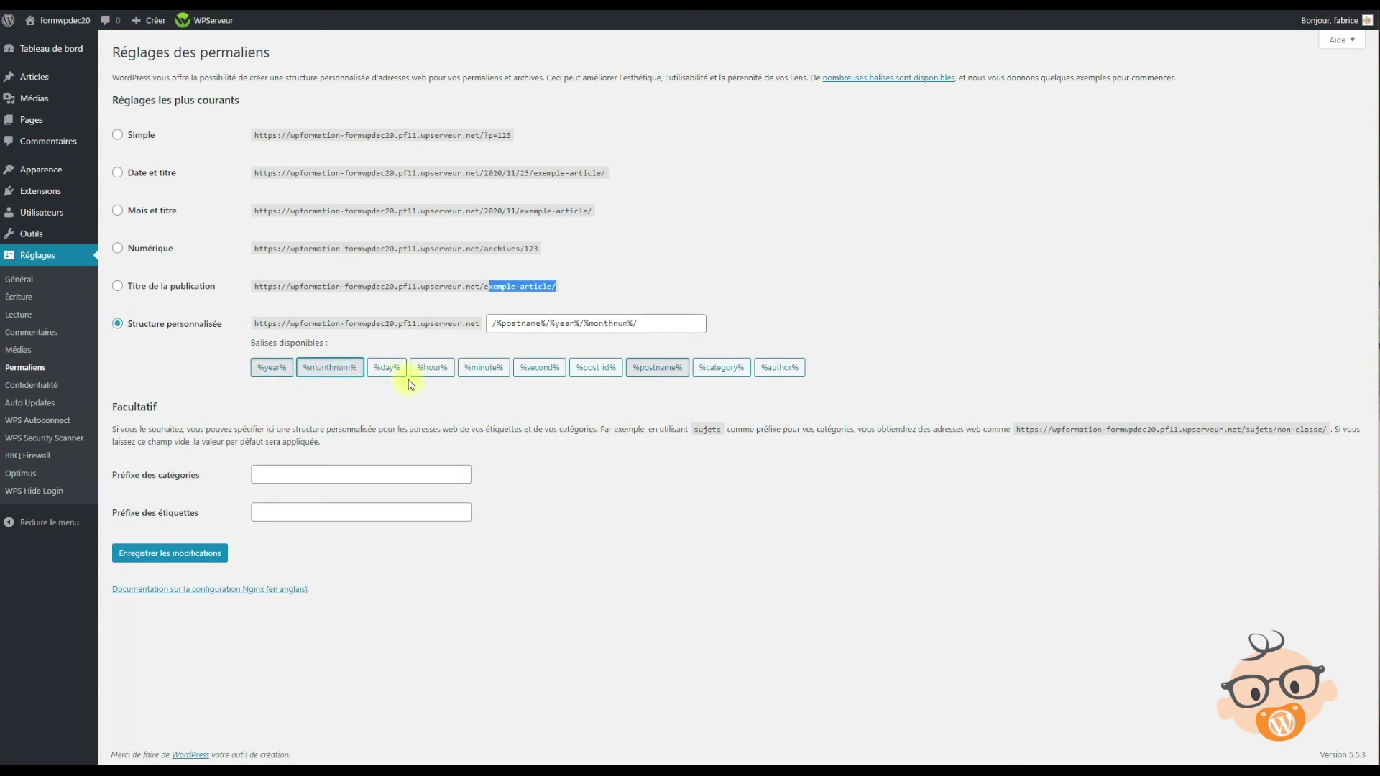
click(433, 370)
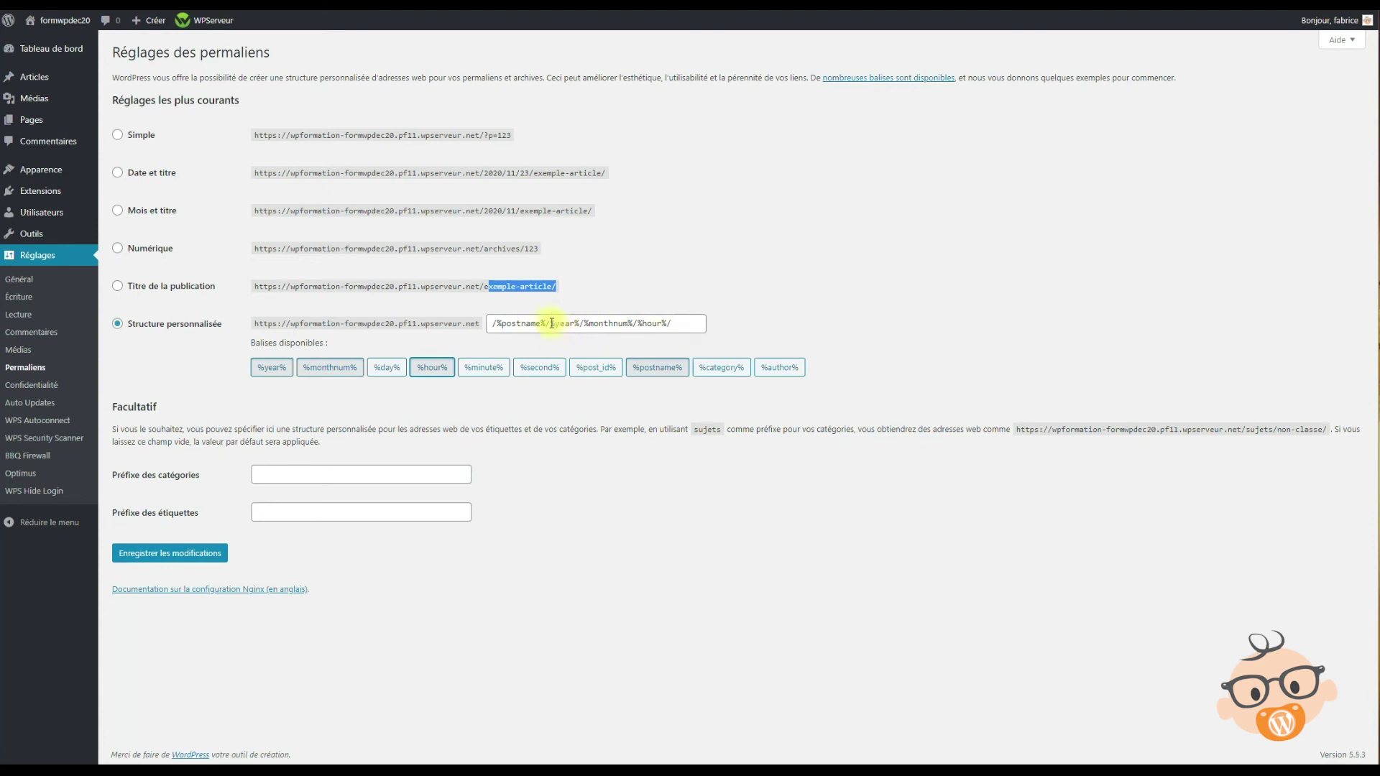
Remove the %postname% tag from the start of the custom structure and add it again at the end
click(688, 323)
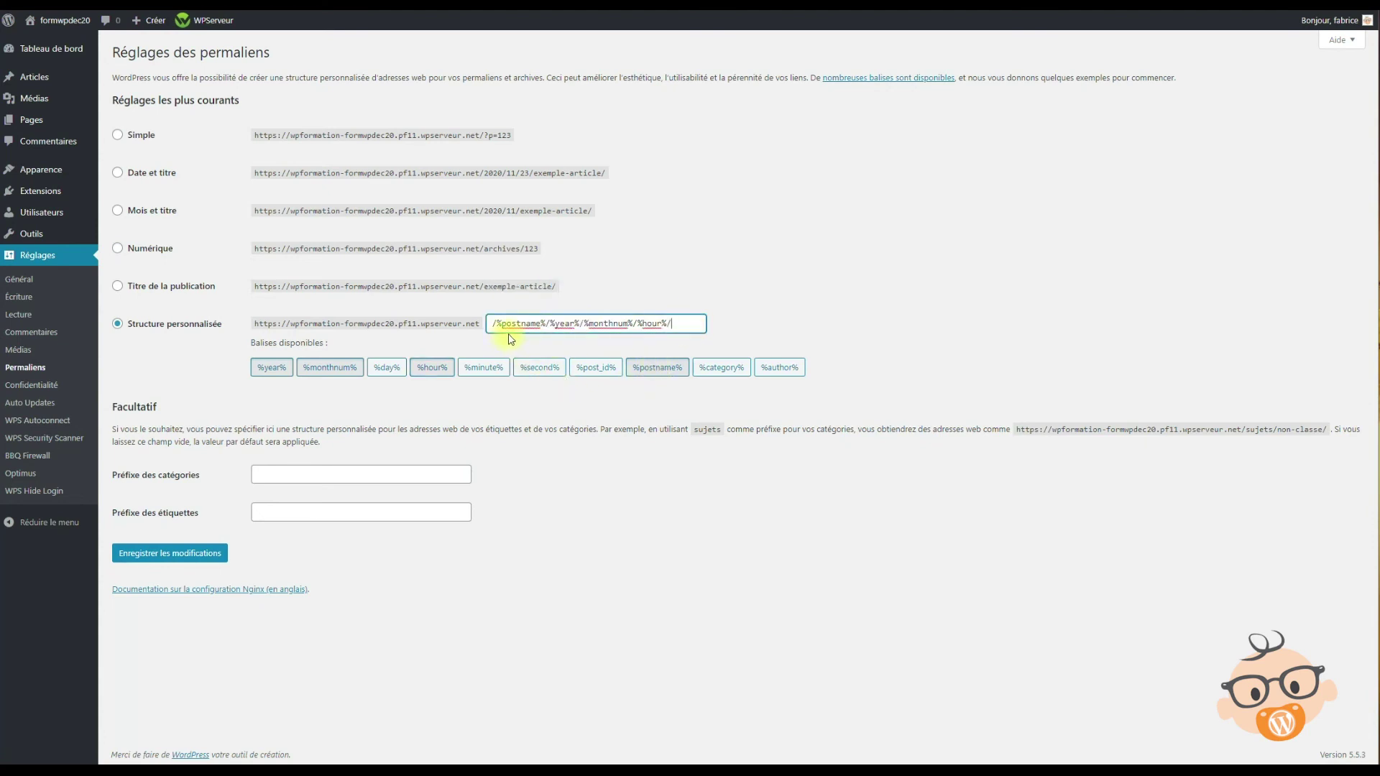
drag(545, 323, 441, 322)
key(BackSpace)
click(643, 326)
click(670, 370)
Select "Titre de la publication" as the permalink structure and highlight the exemple-article part of its address
click(190, 291)
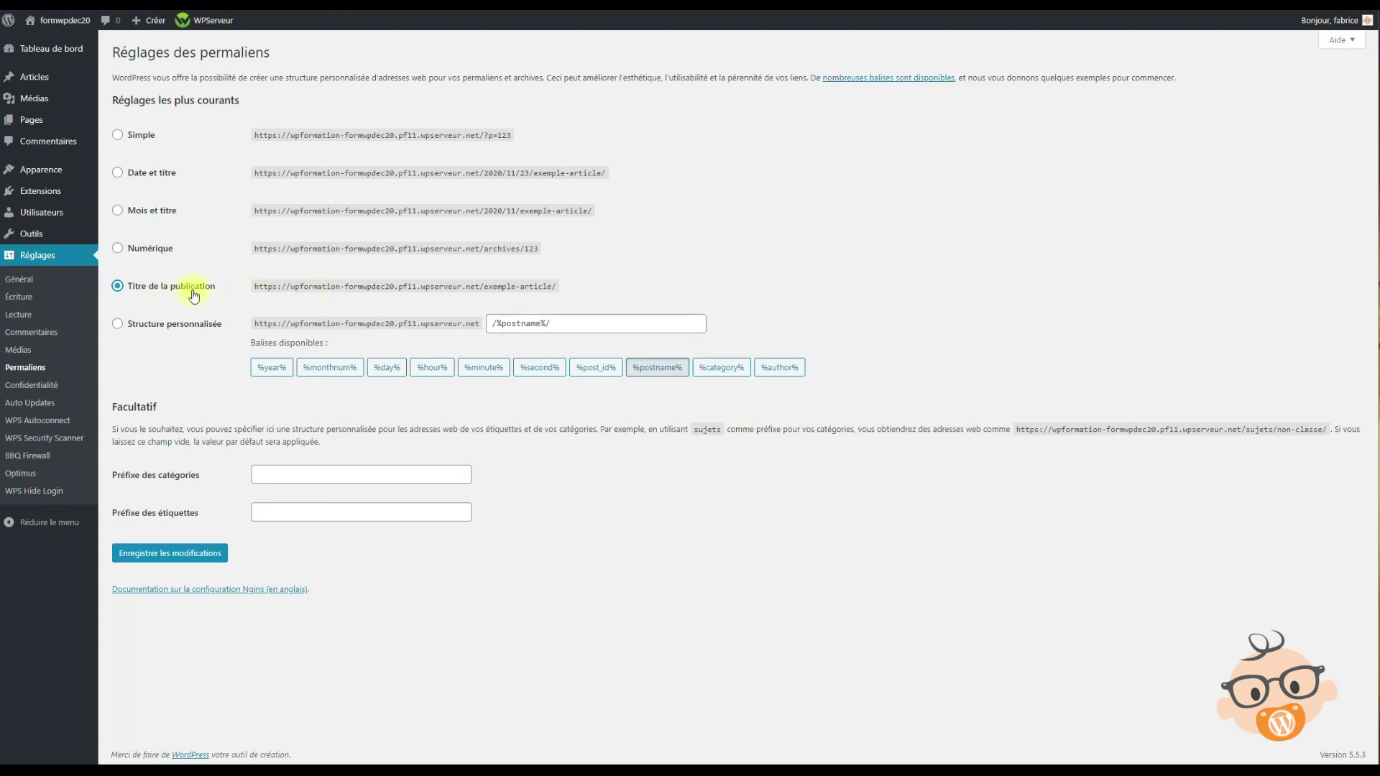
drag(486, 286, 616, 293)
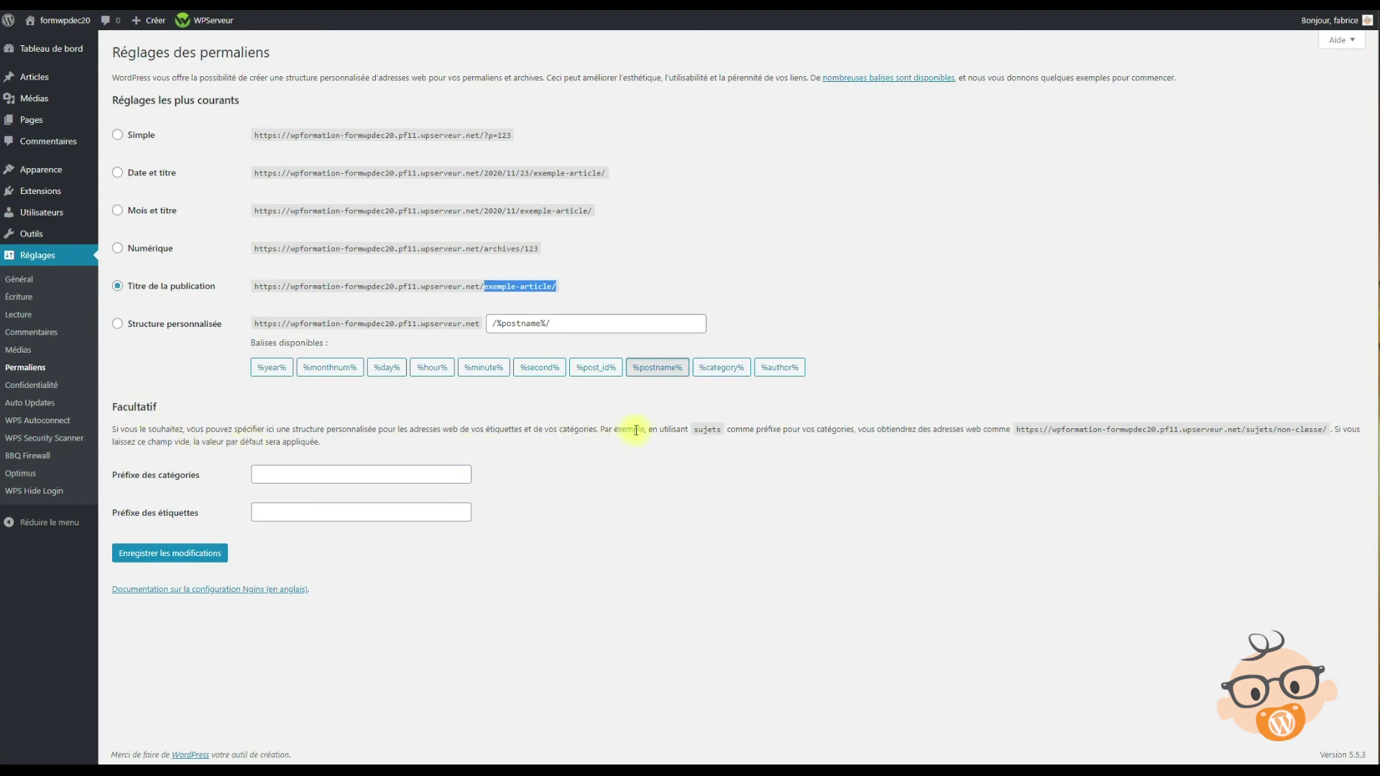
In the privacy settings, assign "Politique de confidentialité" as the site's privacy policy page
click(32, 385)
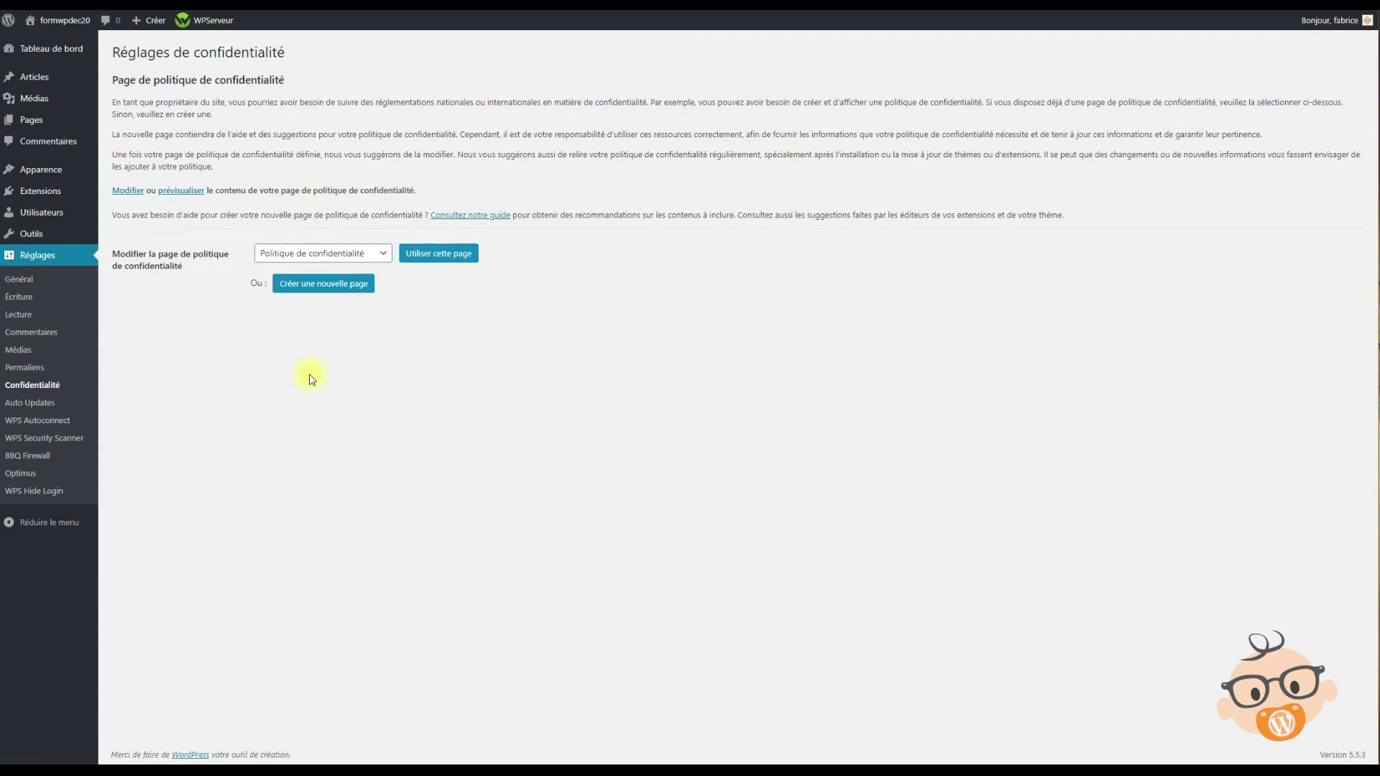
click(370, 253)
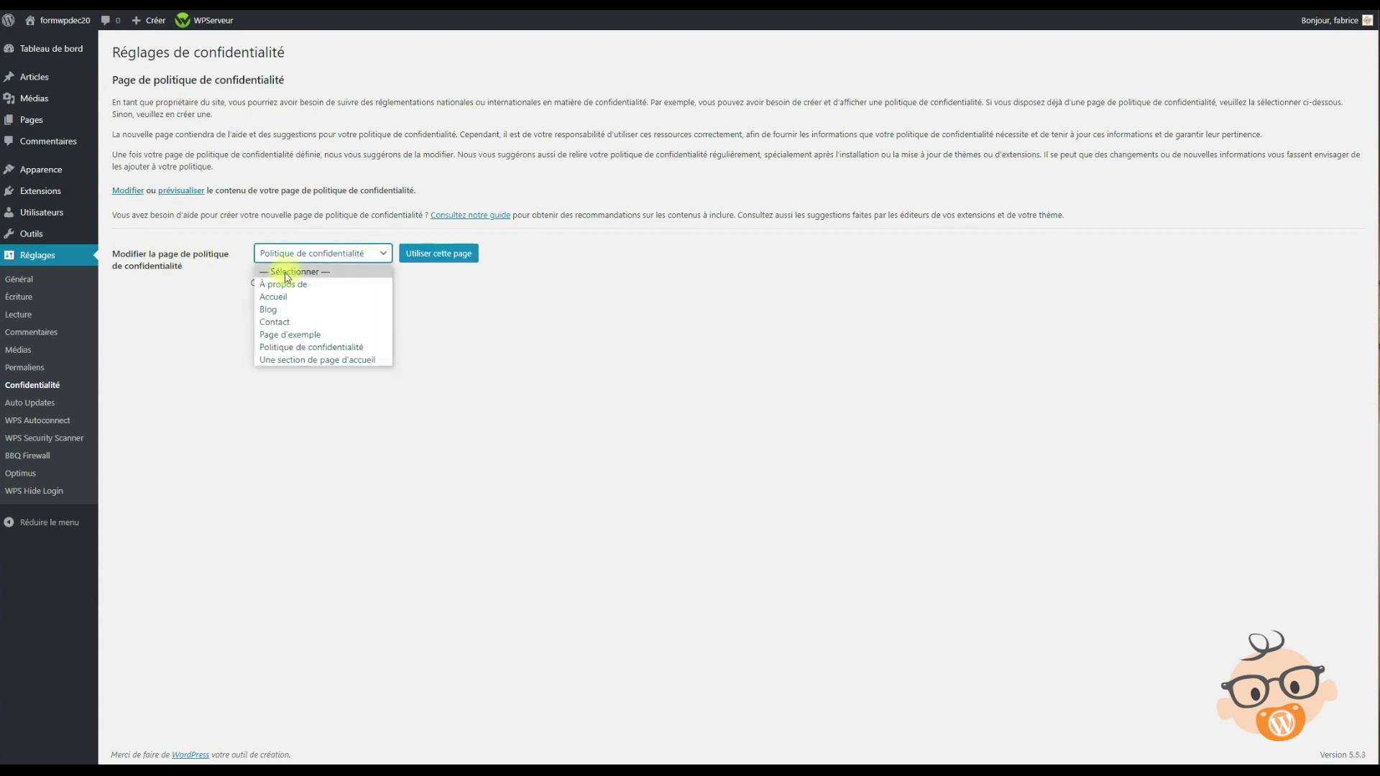
click(317, 347)
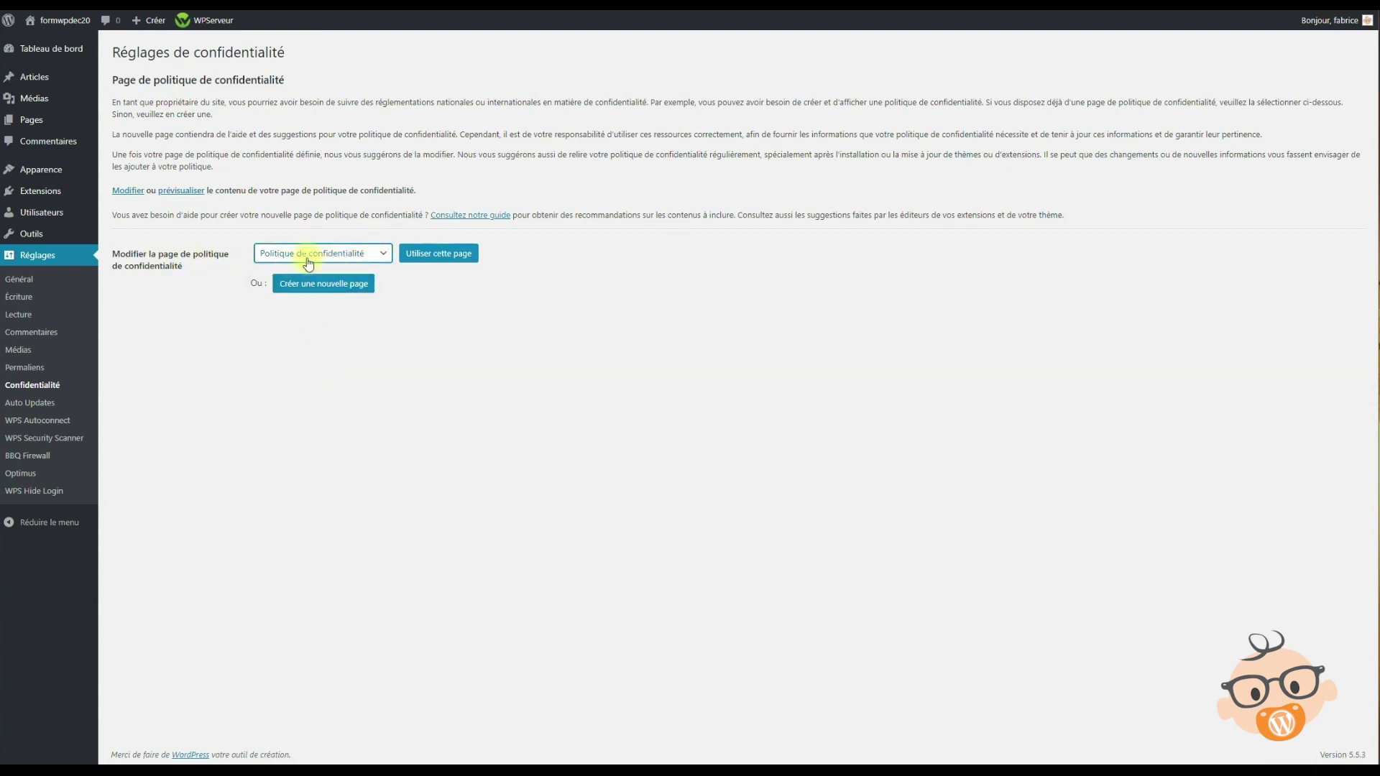
click(451, 253)
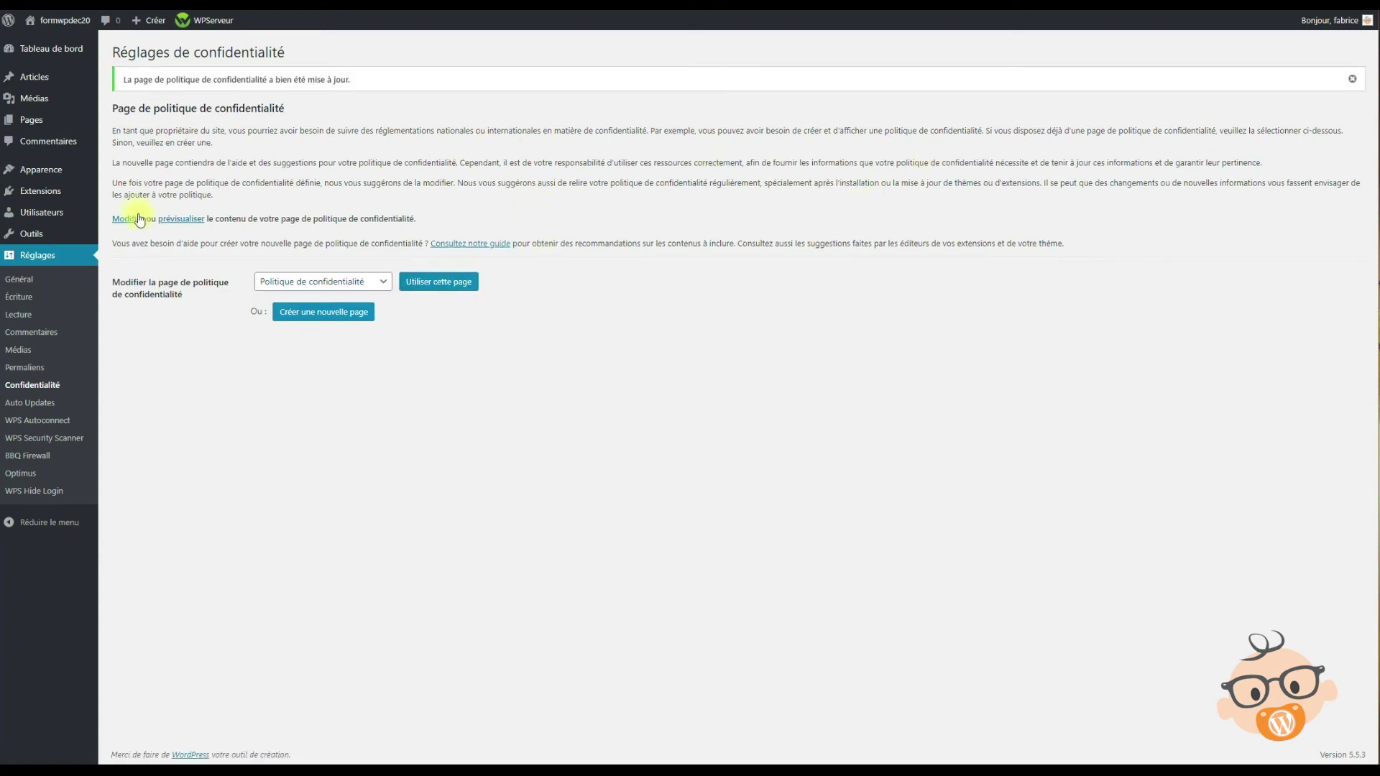
mouse_move(76, 216)
mouse_move(86, 122)
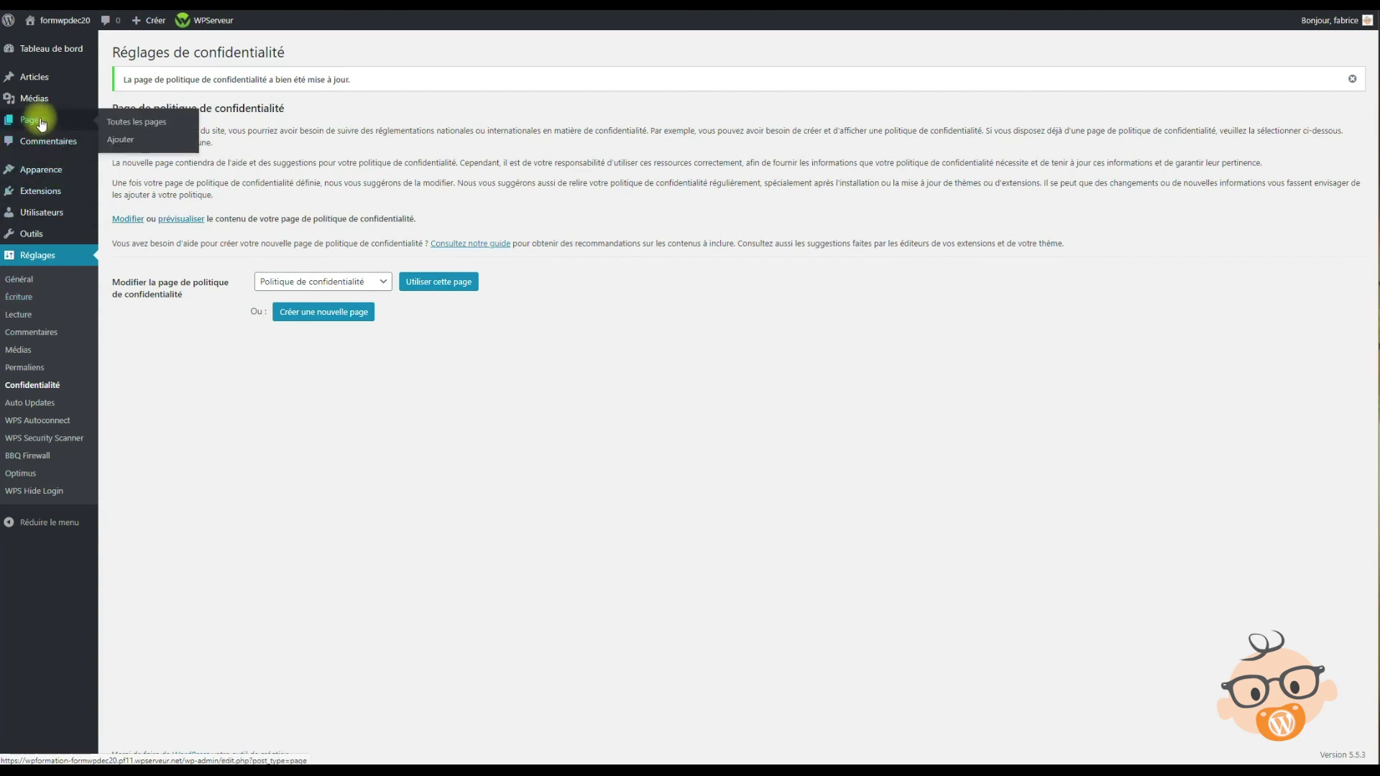
Open the "Politique de confidentialité" draft page for editing and read through its template text
click(145, 127)
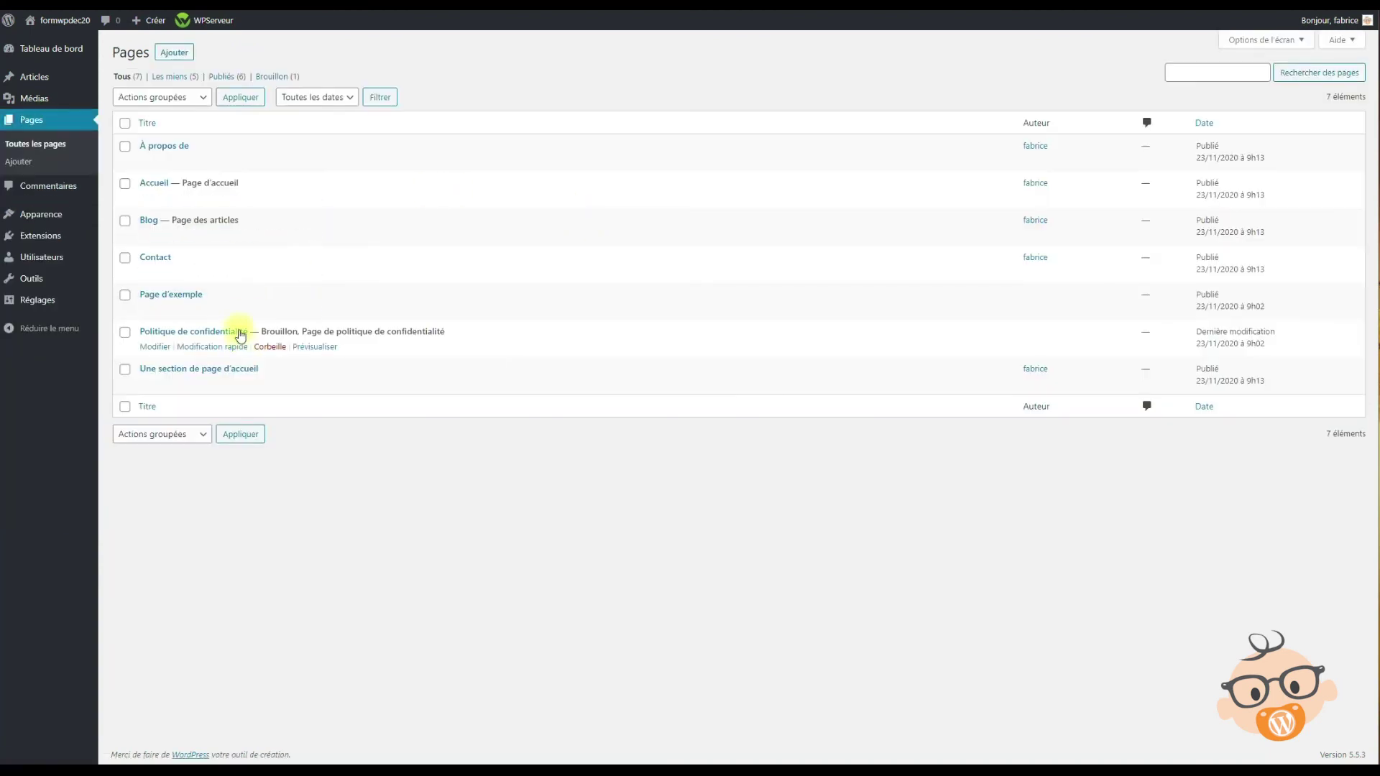
click(155, 347)
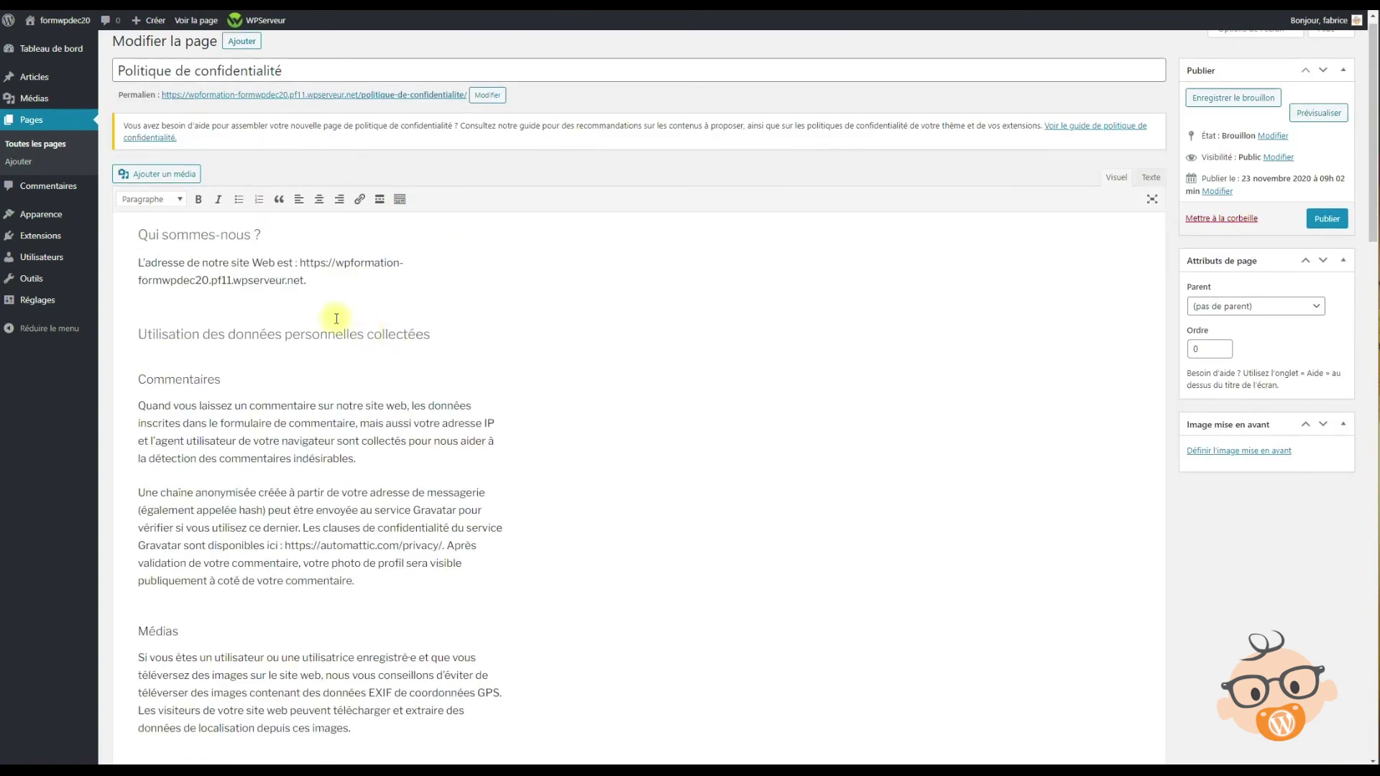
triple_click(244, 263)
scroll(295, 381, down, 3)
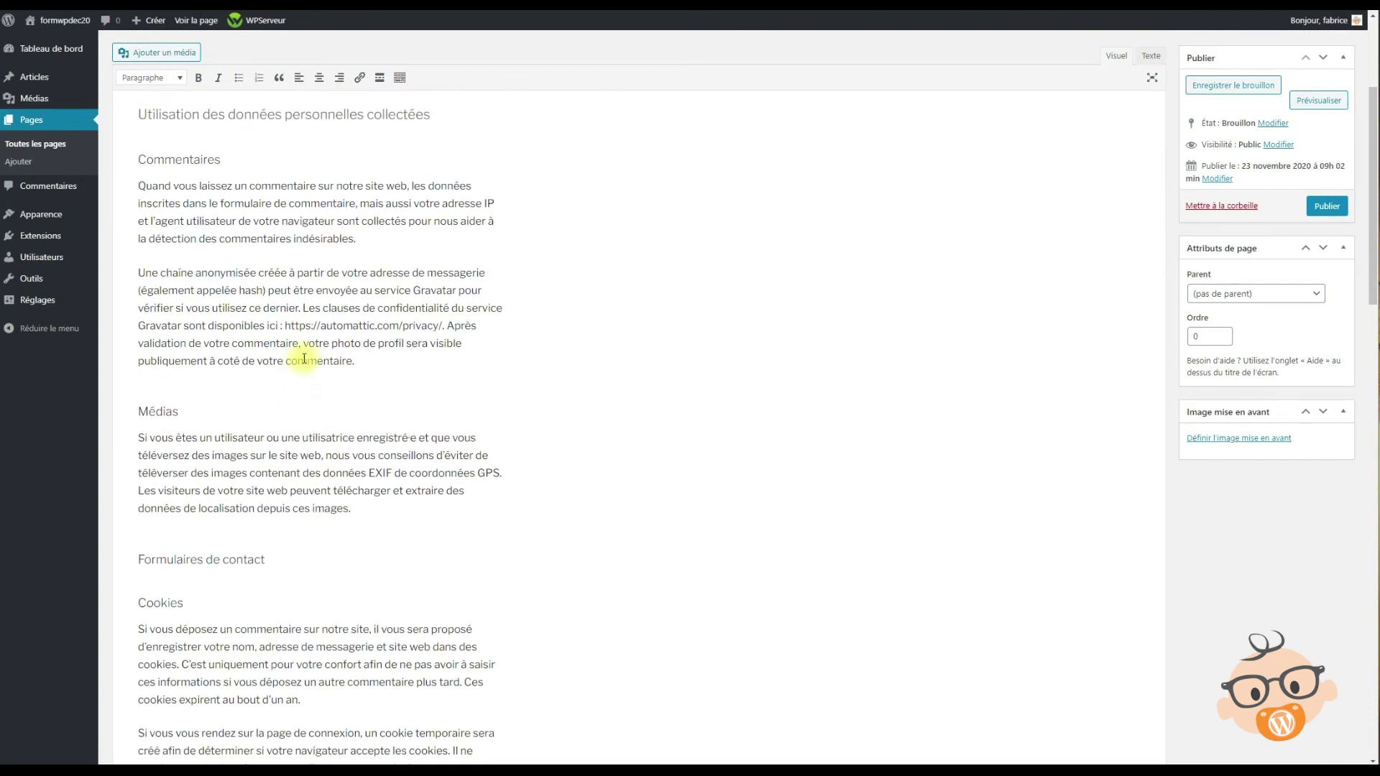
triple_click(338, 307)
scroll(309, 345, down, 9)
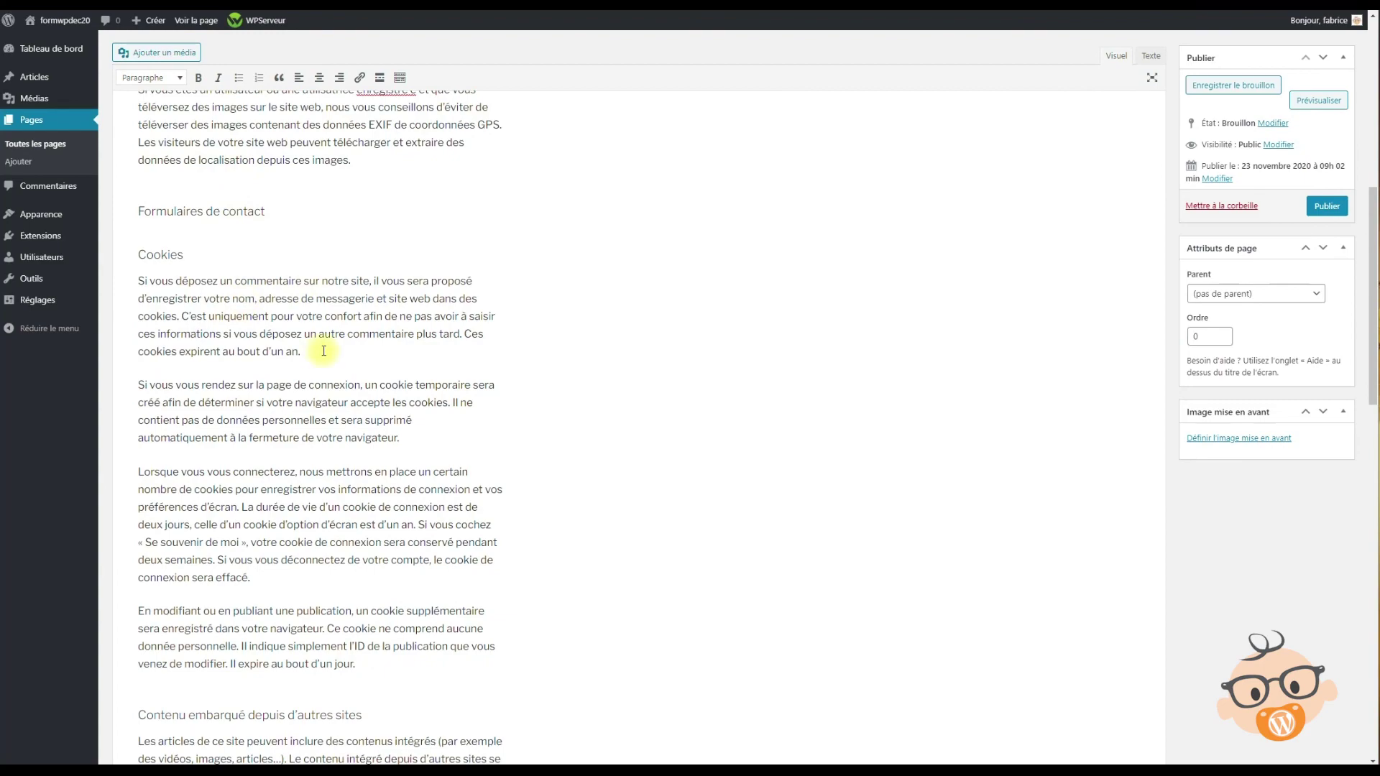
scroll(375, 355, down, 5)
scroll(570, 271, up, 18)
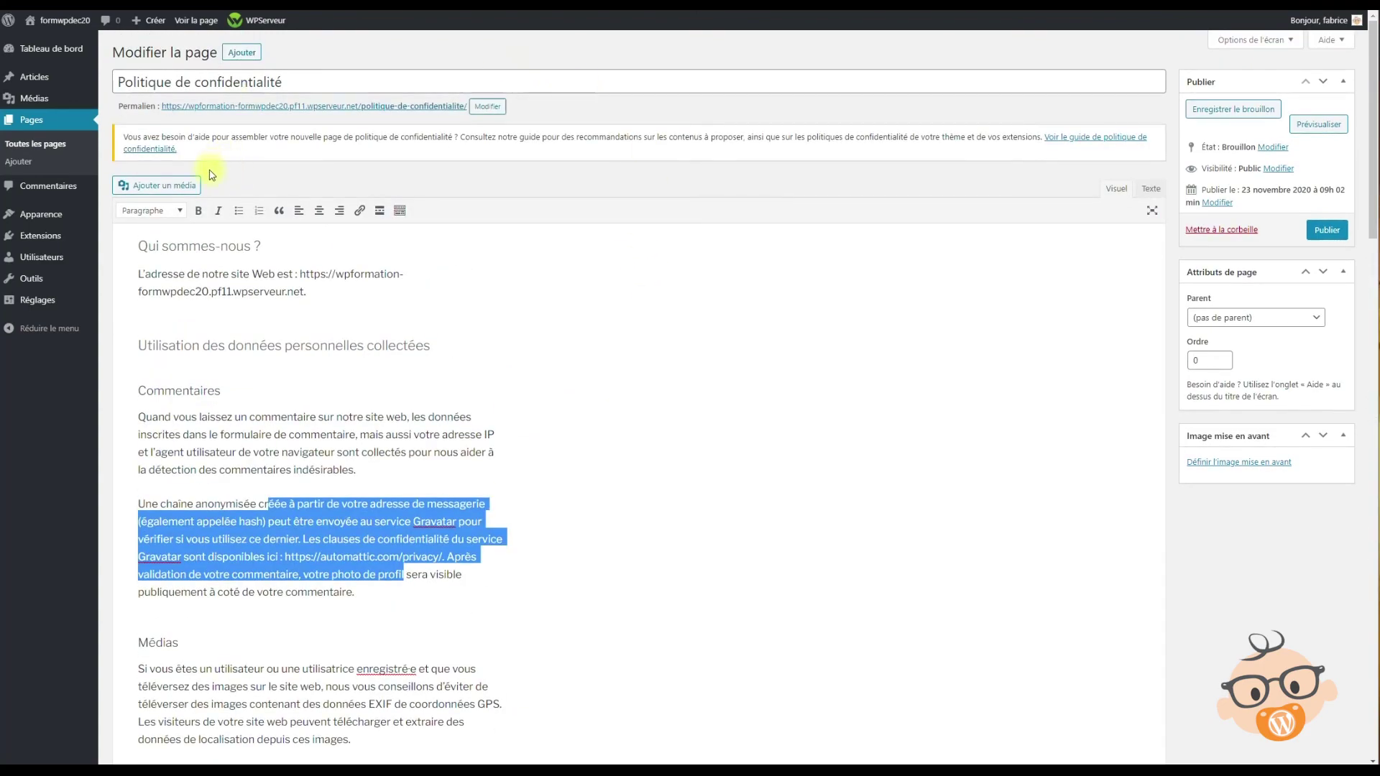
Go back to the privacy settings and examine the WPServeur automatic update options for the core, plugins and themes
mouse_move(40, 299)
click(149, 413)
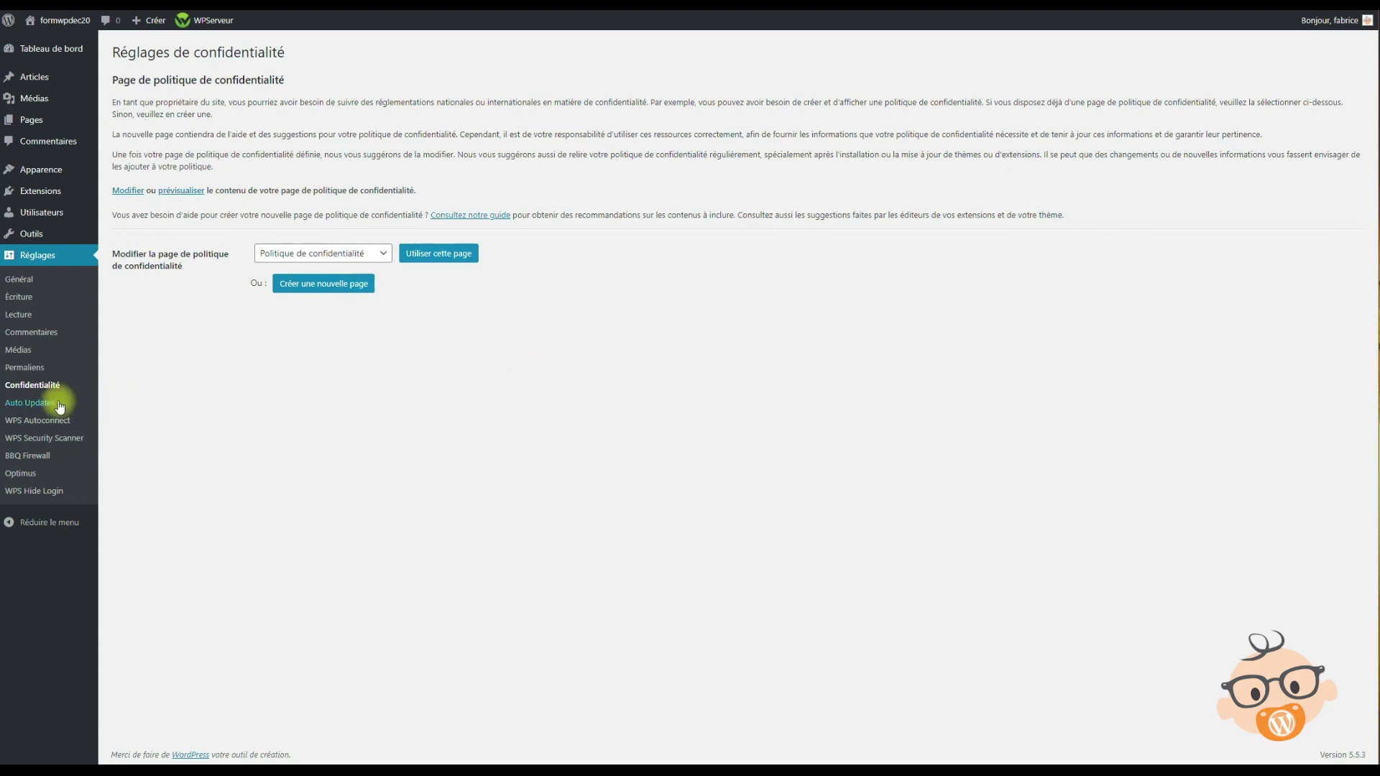
click(29, 402)
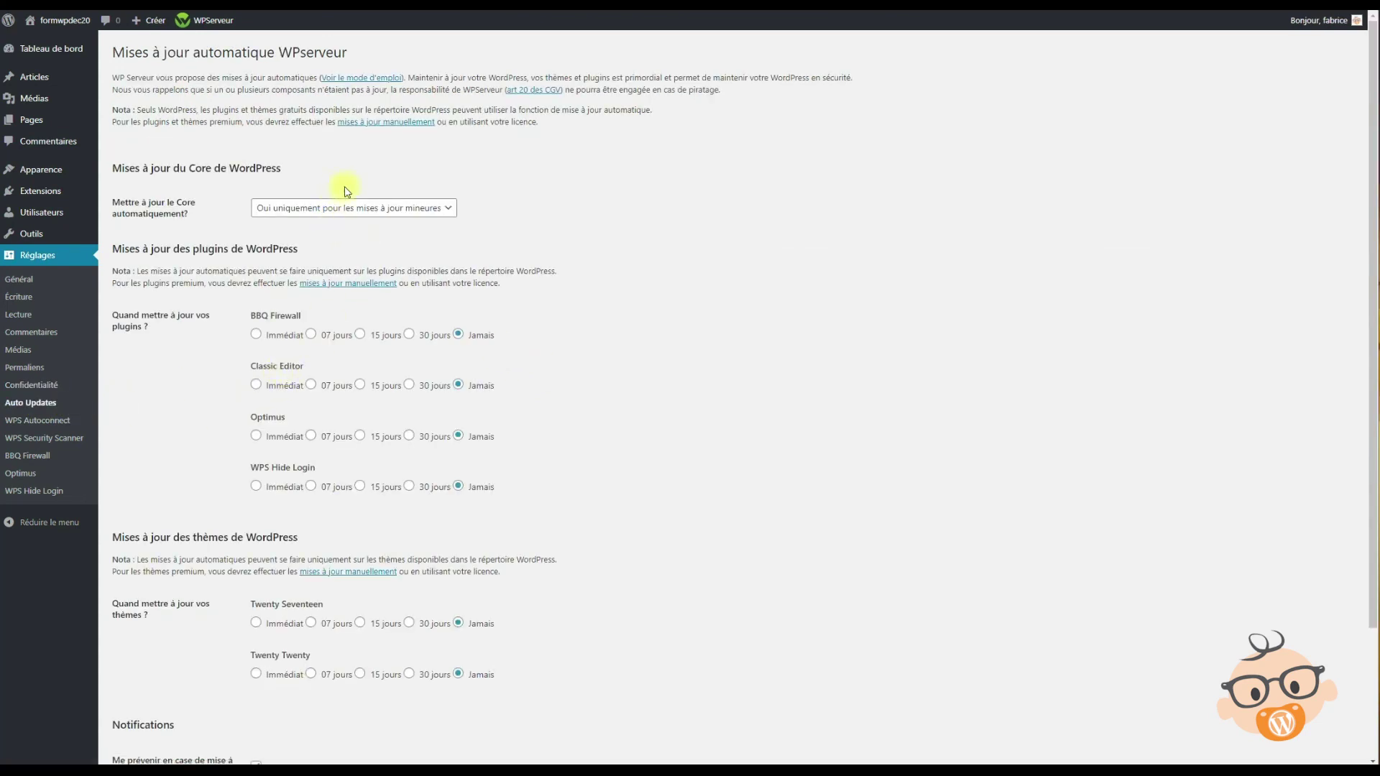
drag(259, 53, 434, 56)
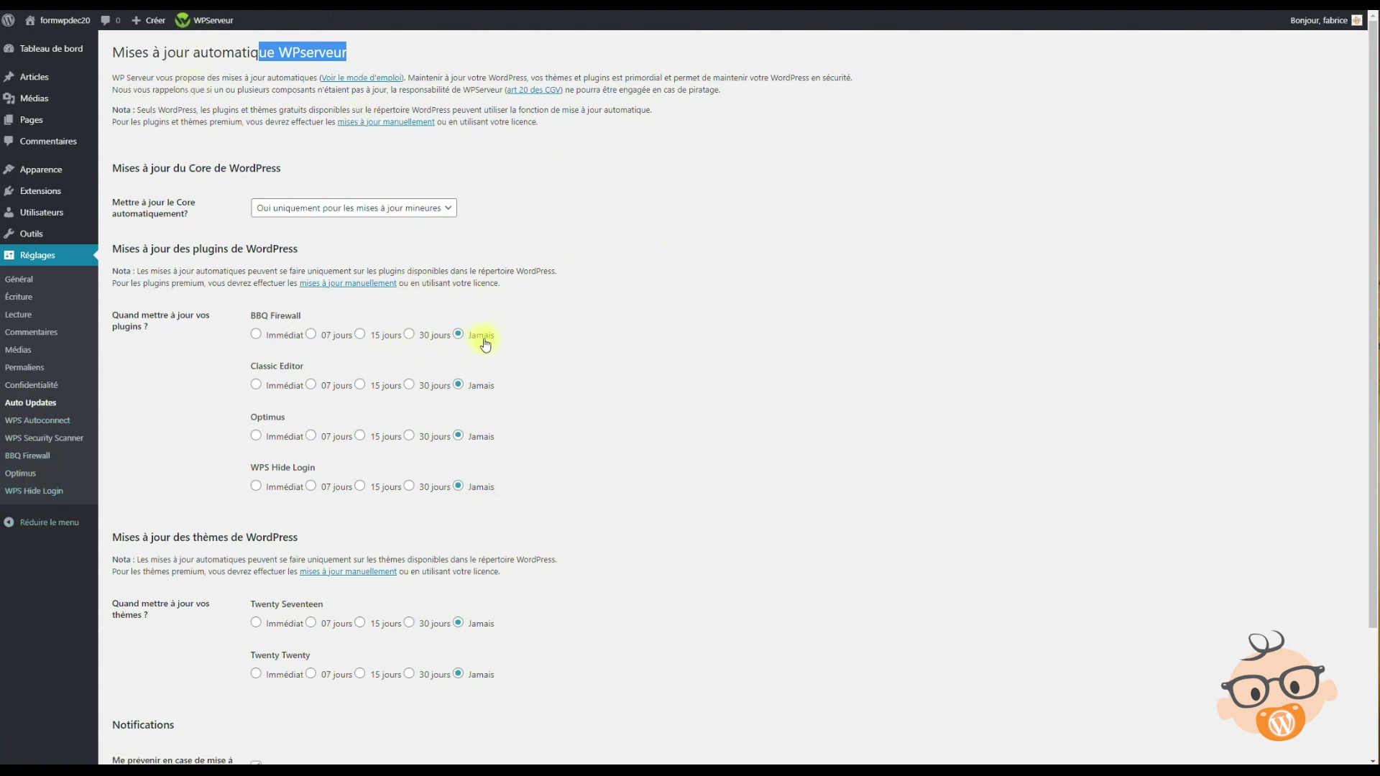
click(42, 256)
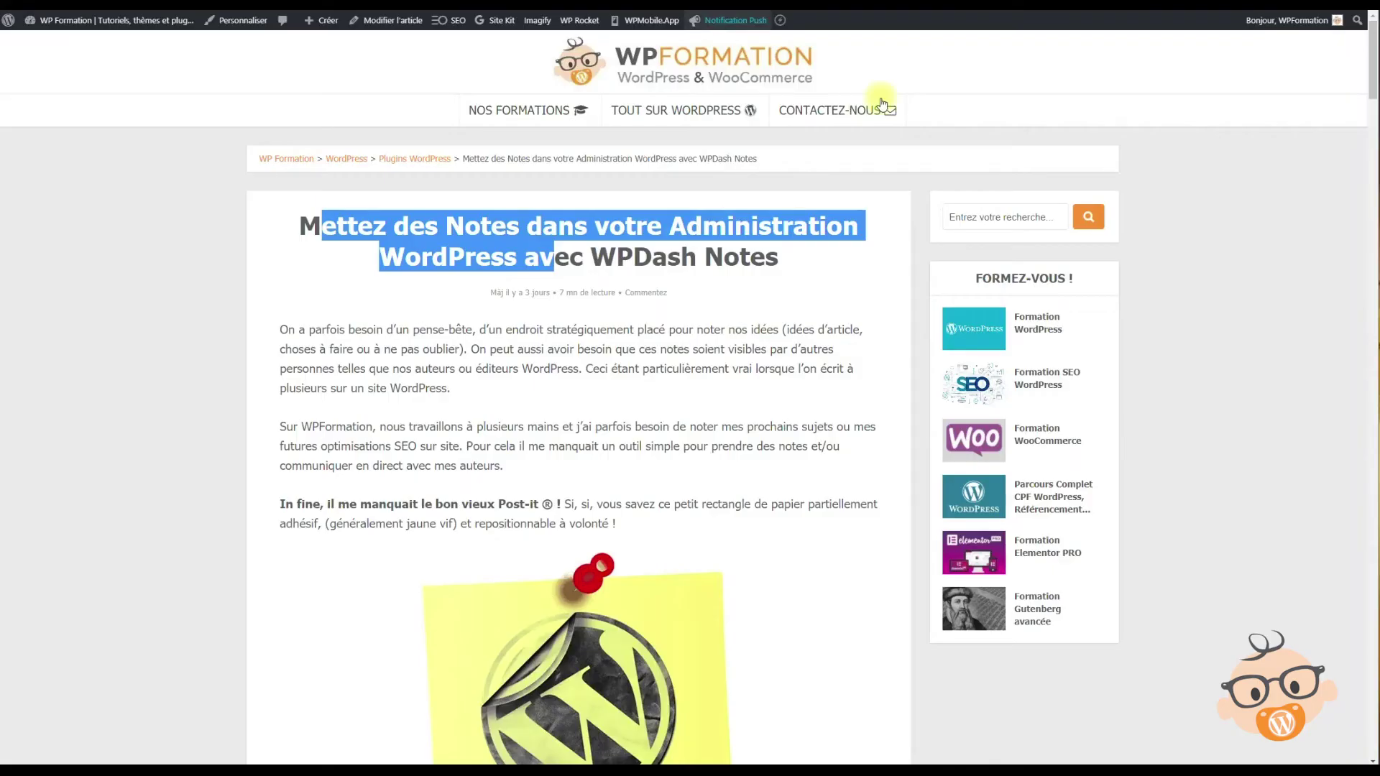
On the WPFormation site, search for "réglages wordpress" and open the article "Le menu “Réglages” de WordPress : Faites les bons choix !"
click(1004, 215)
text(réglages wordpress)
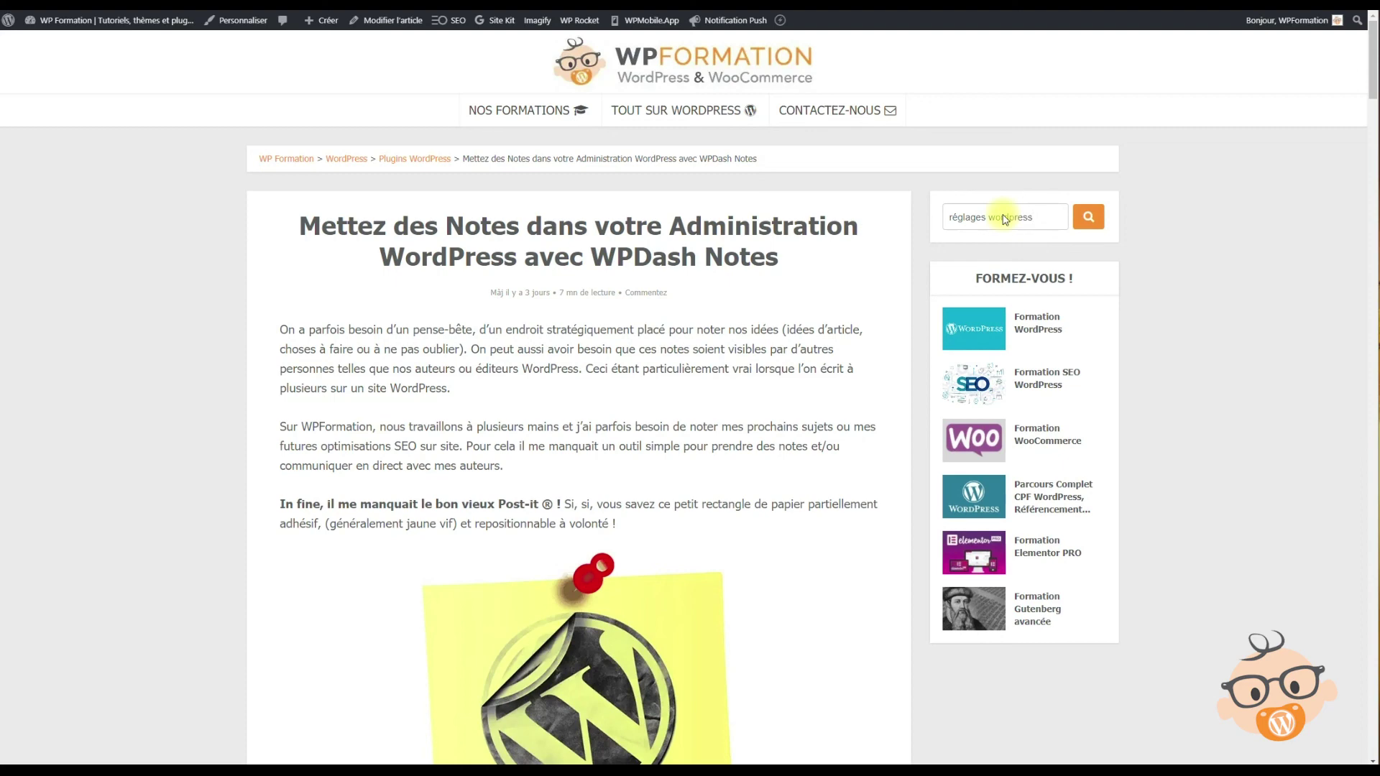
key(Return)
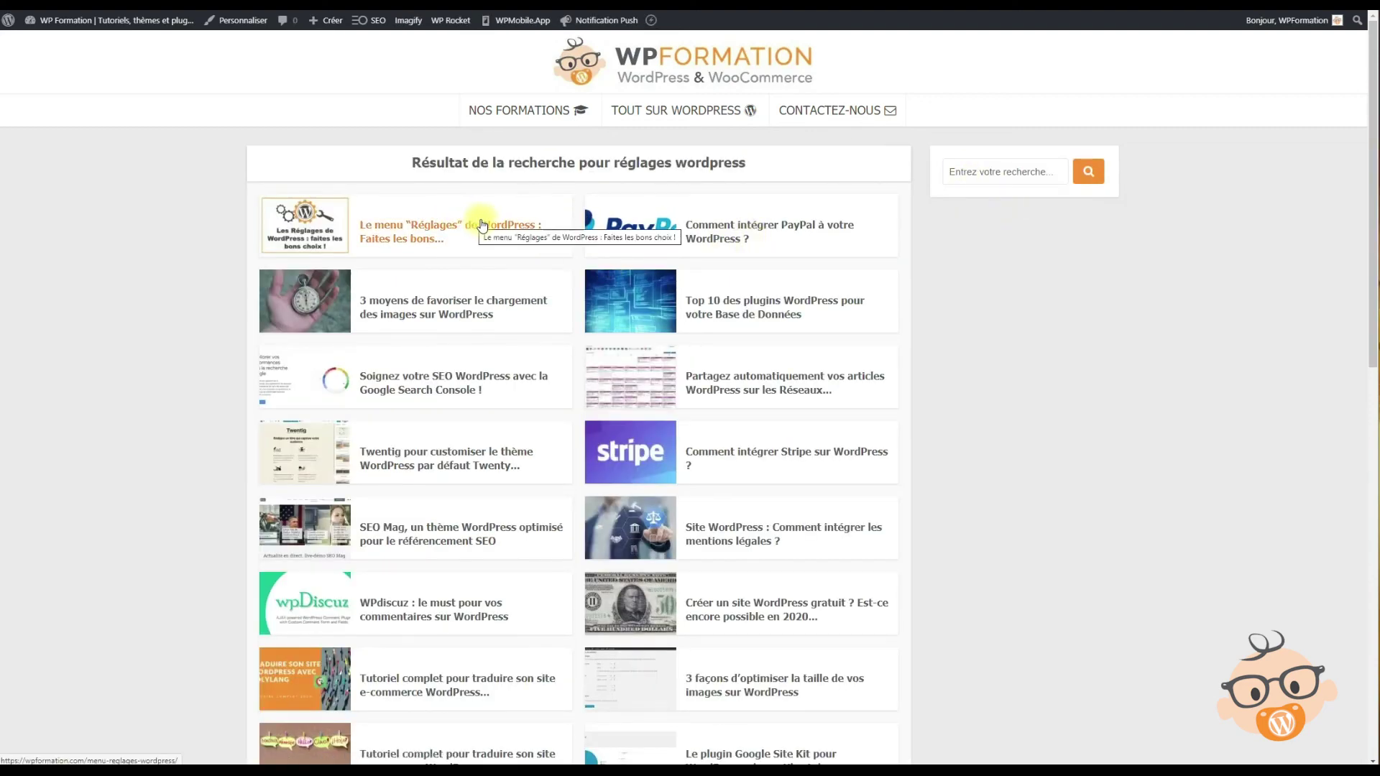
click(482, 225)
drag(395, 227, 771, 228)
click(771, 228)
Read through the article's explanations of the Général, Écriture, Lecture and Discussion settings
scroll(626, 291, down, 8)
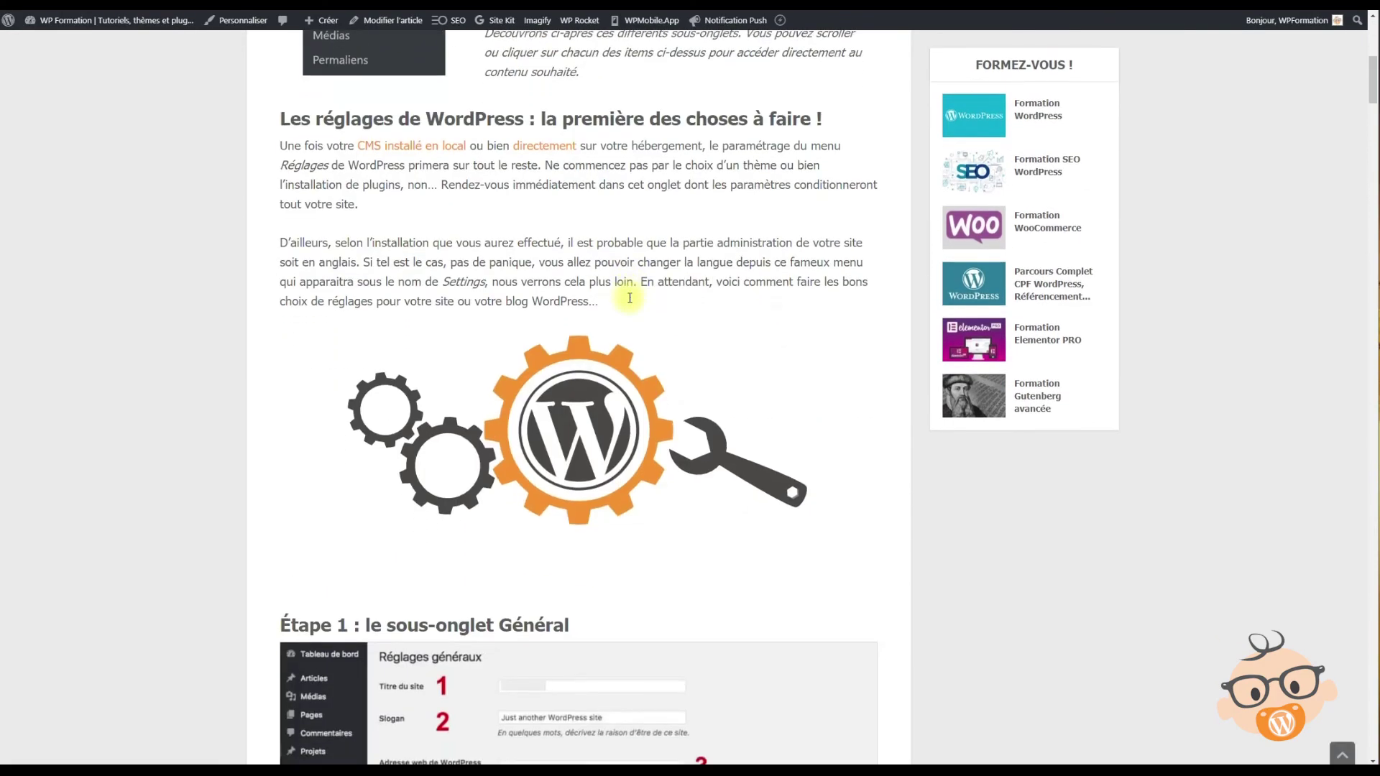
scroll(622, 290, down, 7)
scroll(546, 240, down, 5)
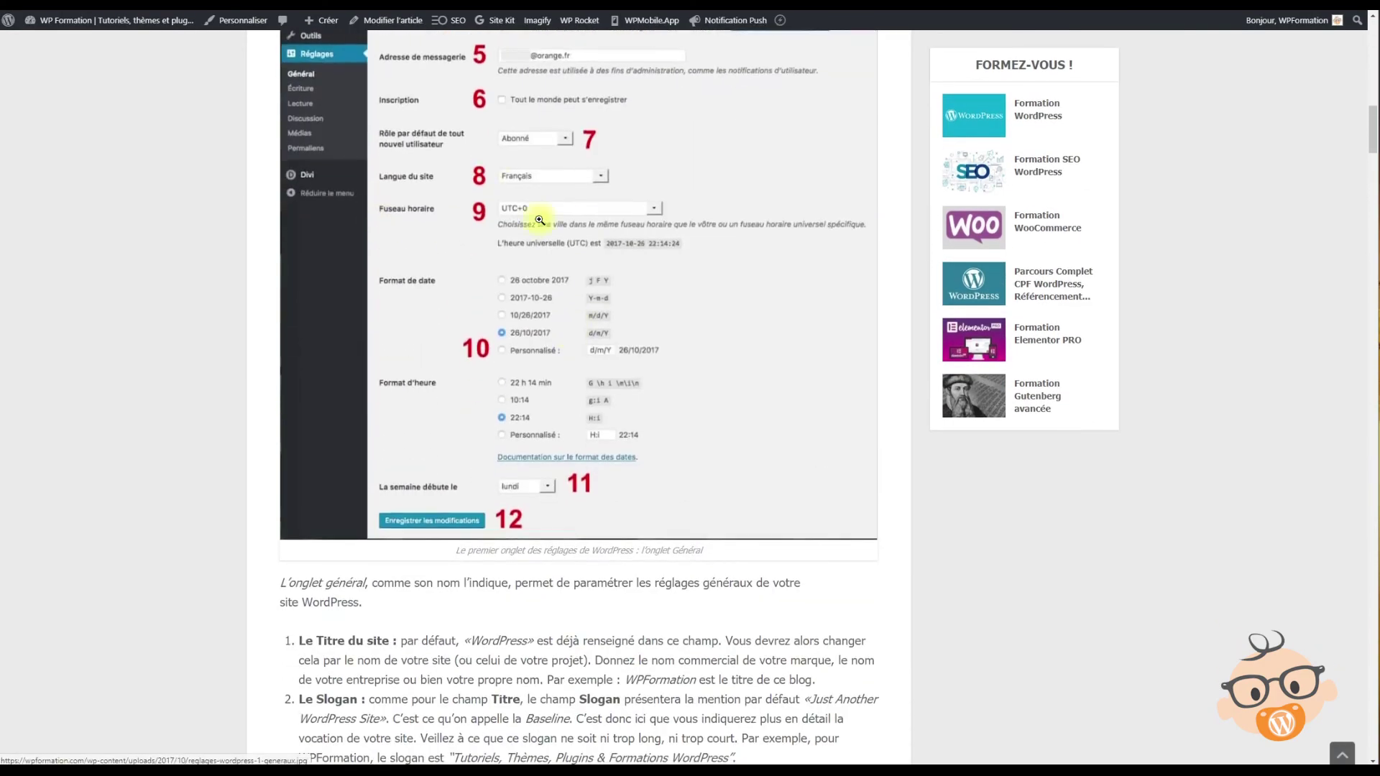
scroll(568, 288, down, 8)
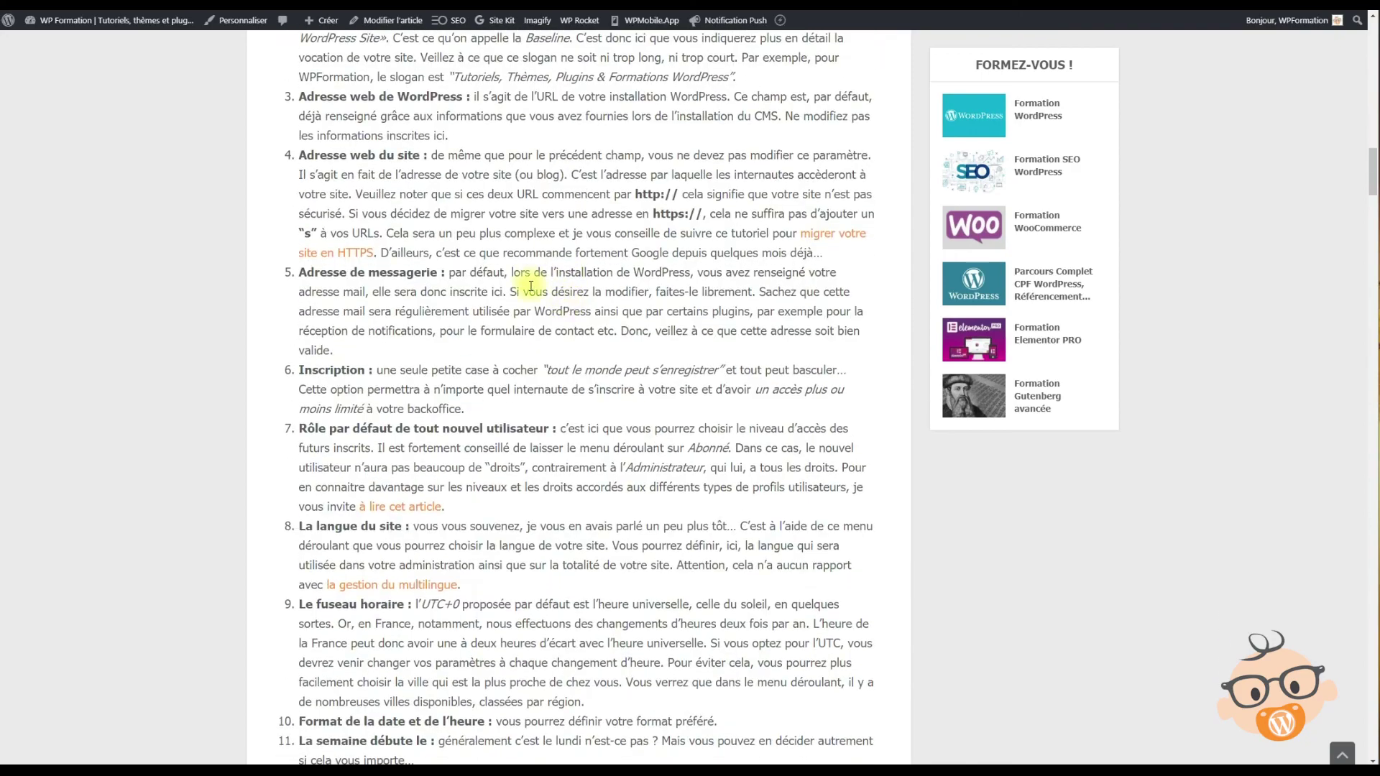
scroll(531, 287, down, 15)
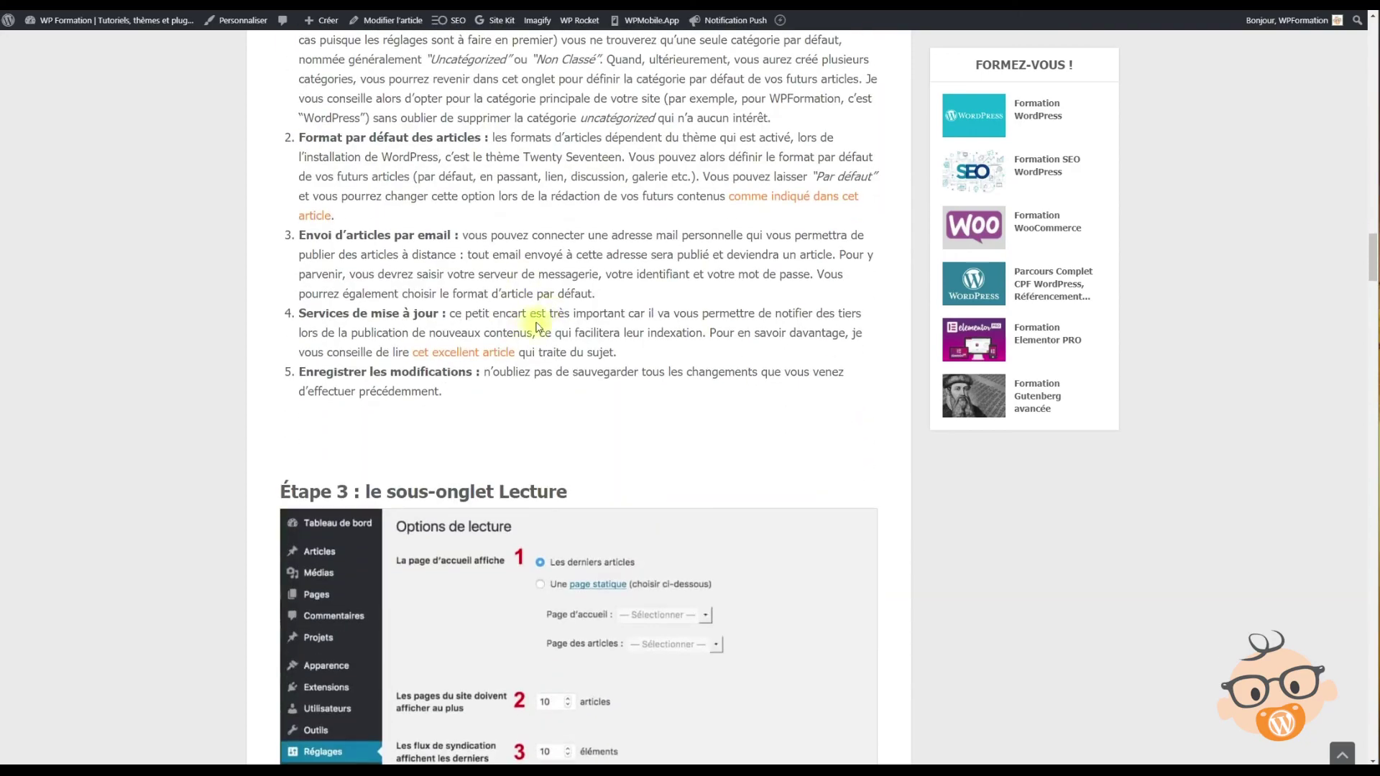
scroll(540, 325, down, 8)
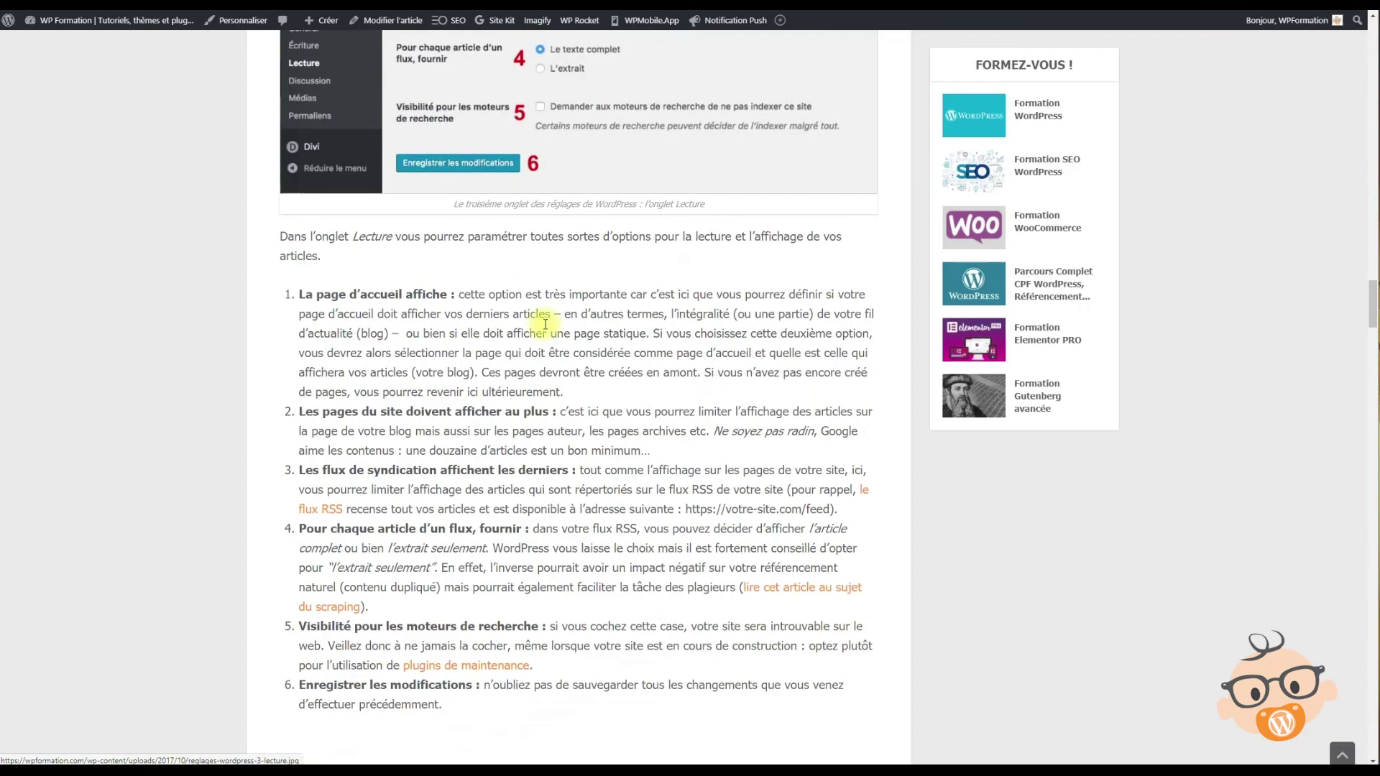
scroll(545, 325, down, 11)
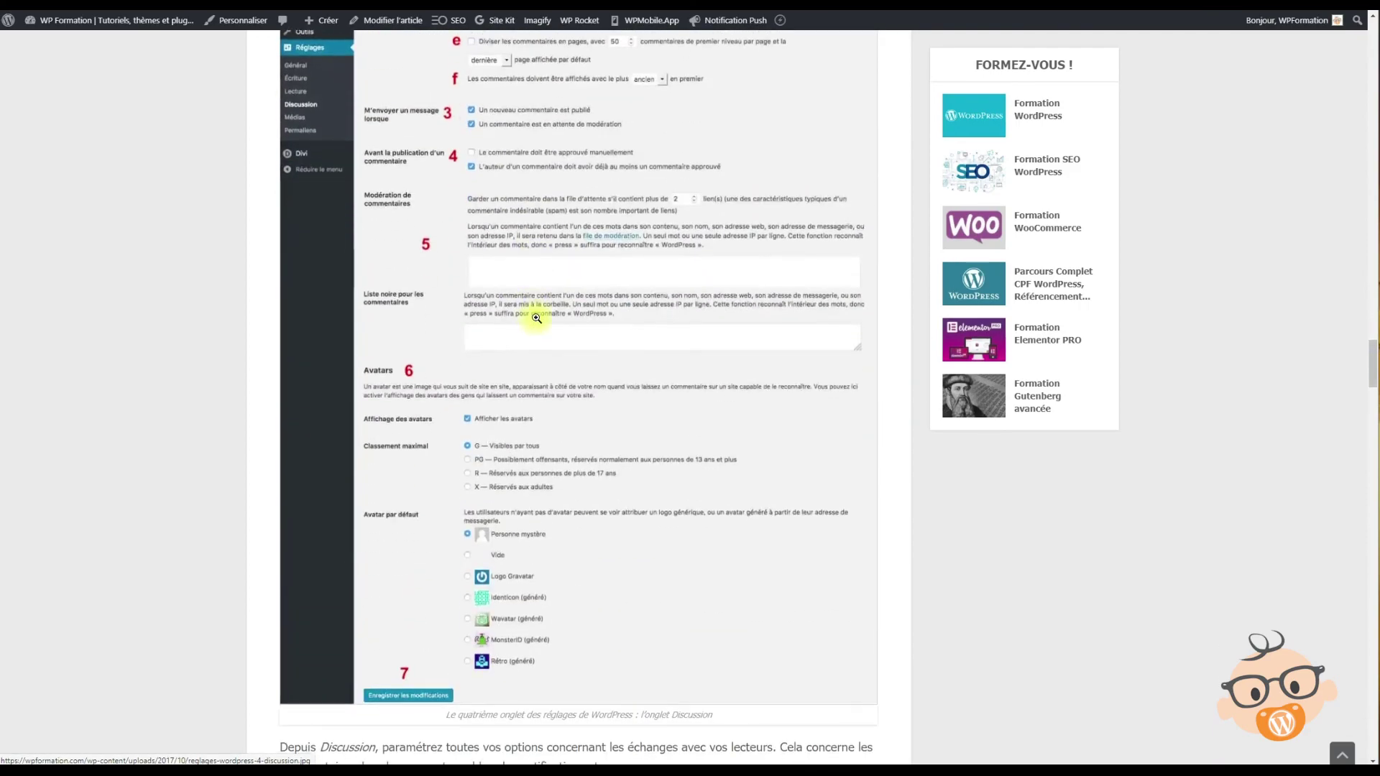
scroll(536, 318, down, 5)
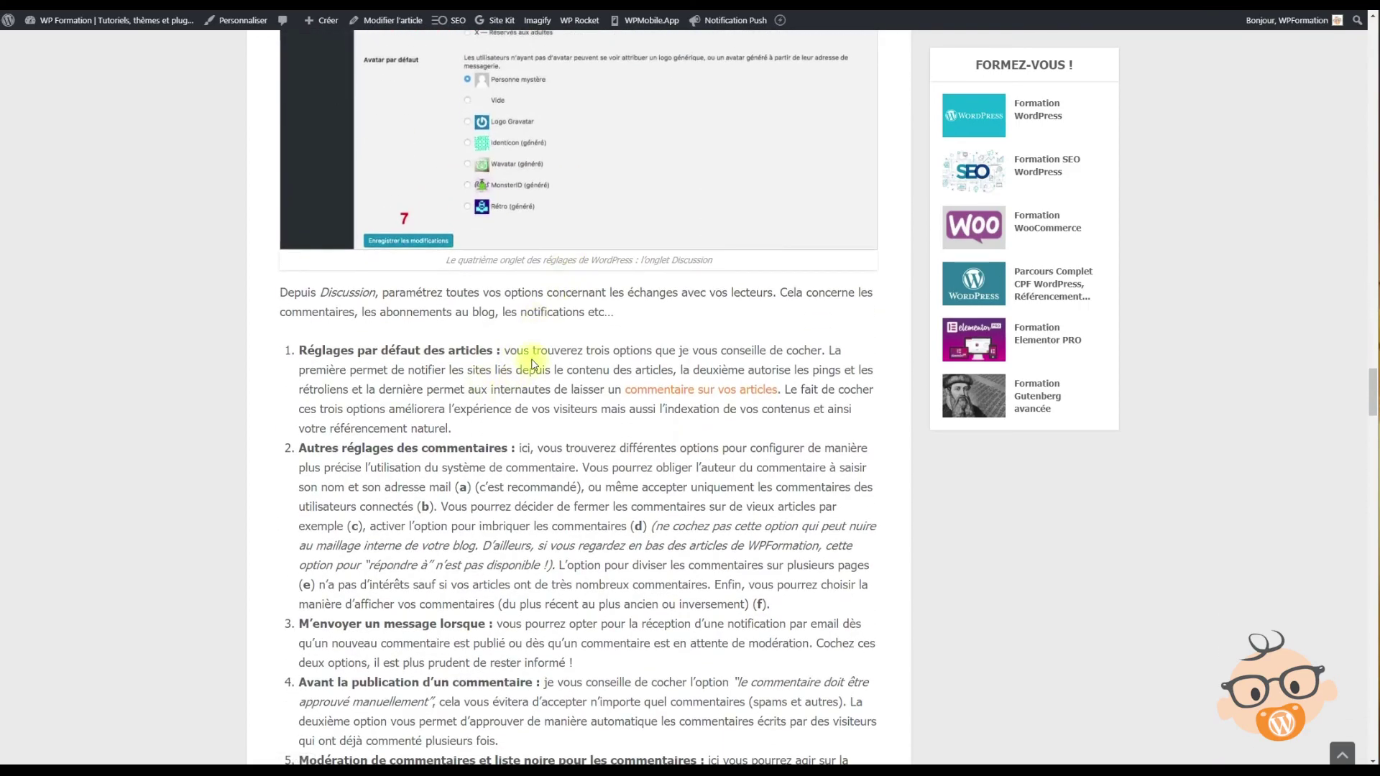
scroll(534, 367, down, 9)
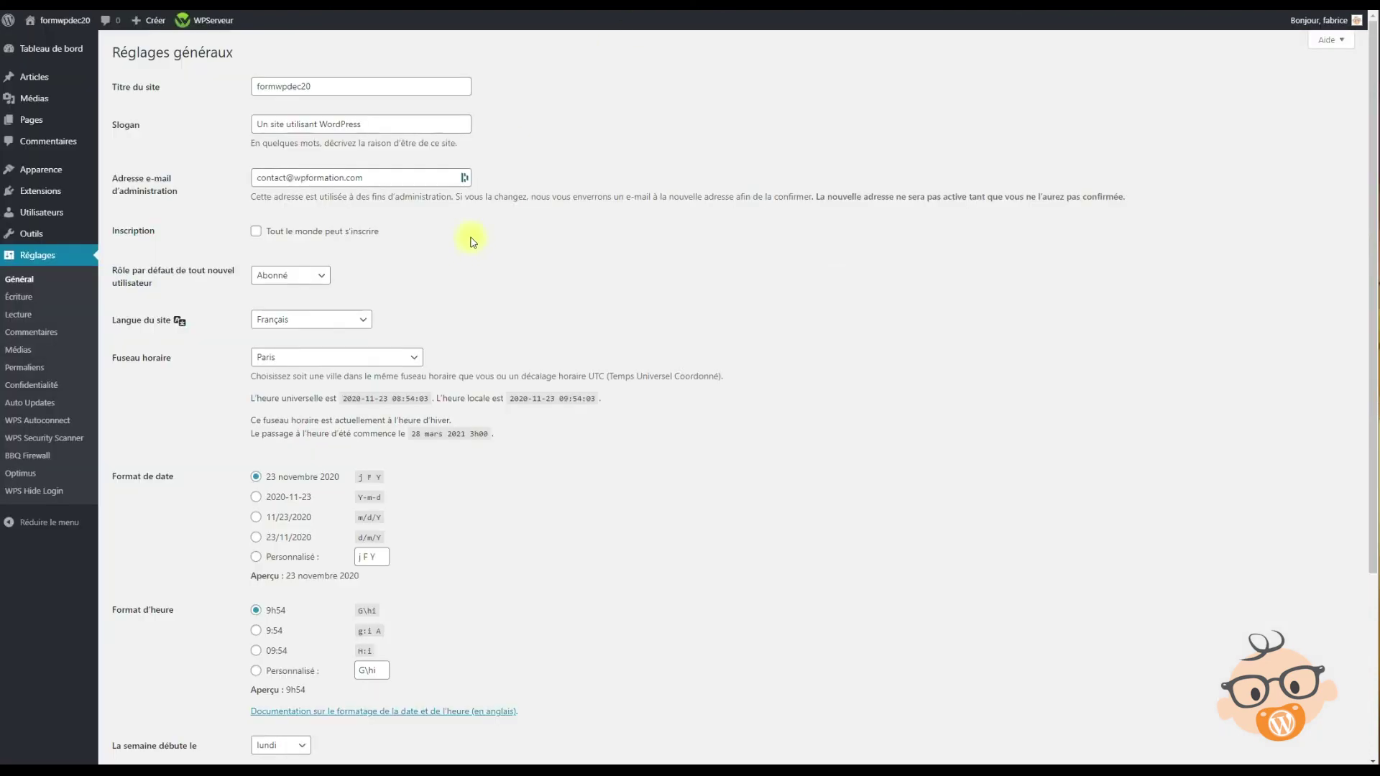
Return to the site's general settings and highlight the site title and slogan values
click(20, 315)
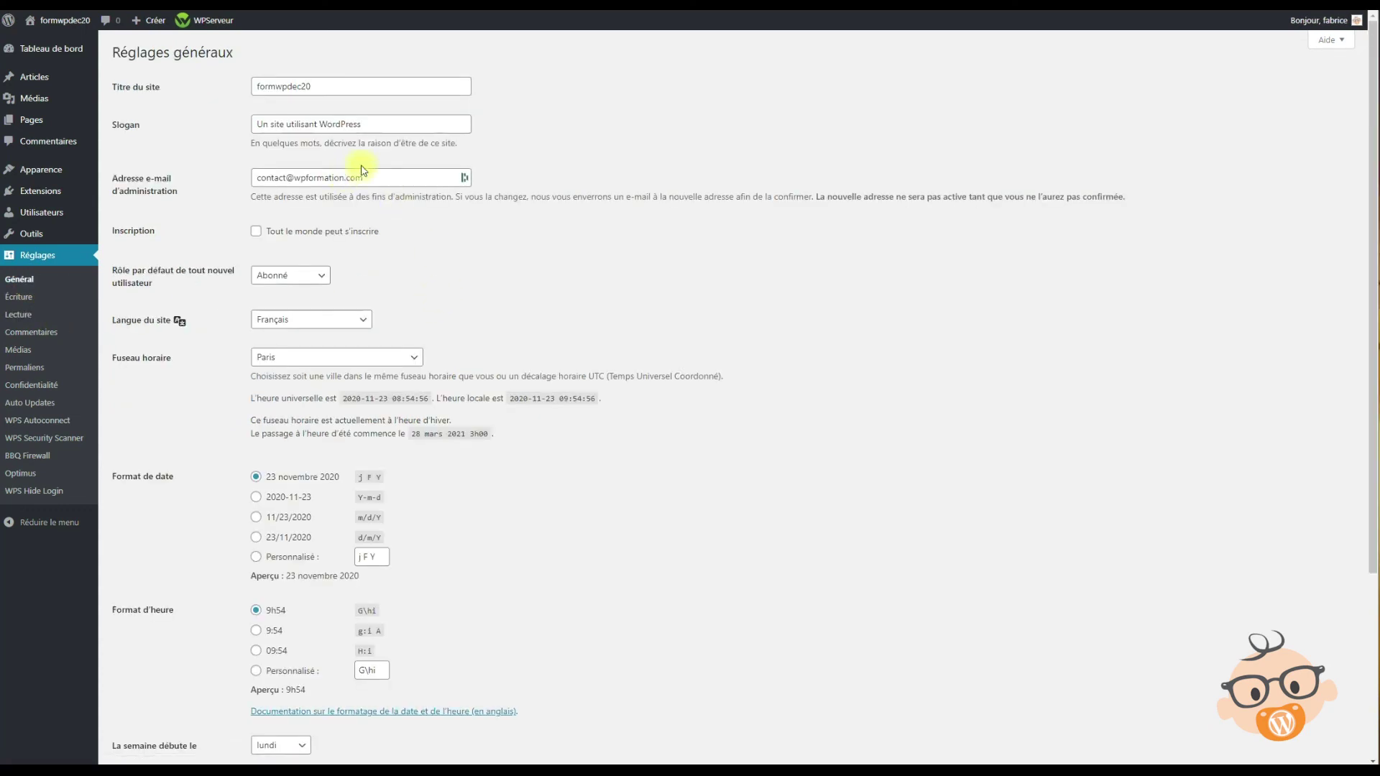
double_click(345, 86)
double_click(381, 129)
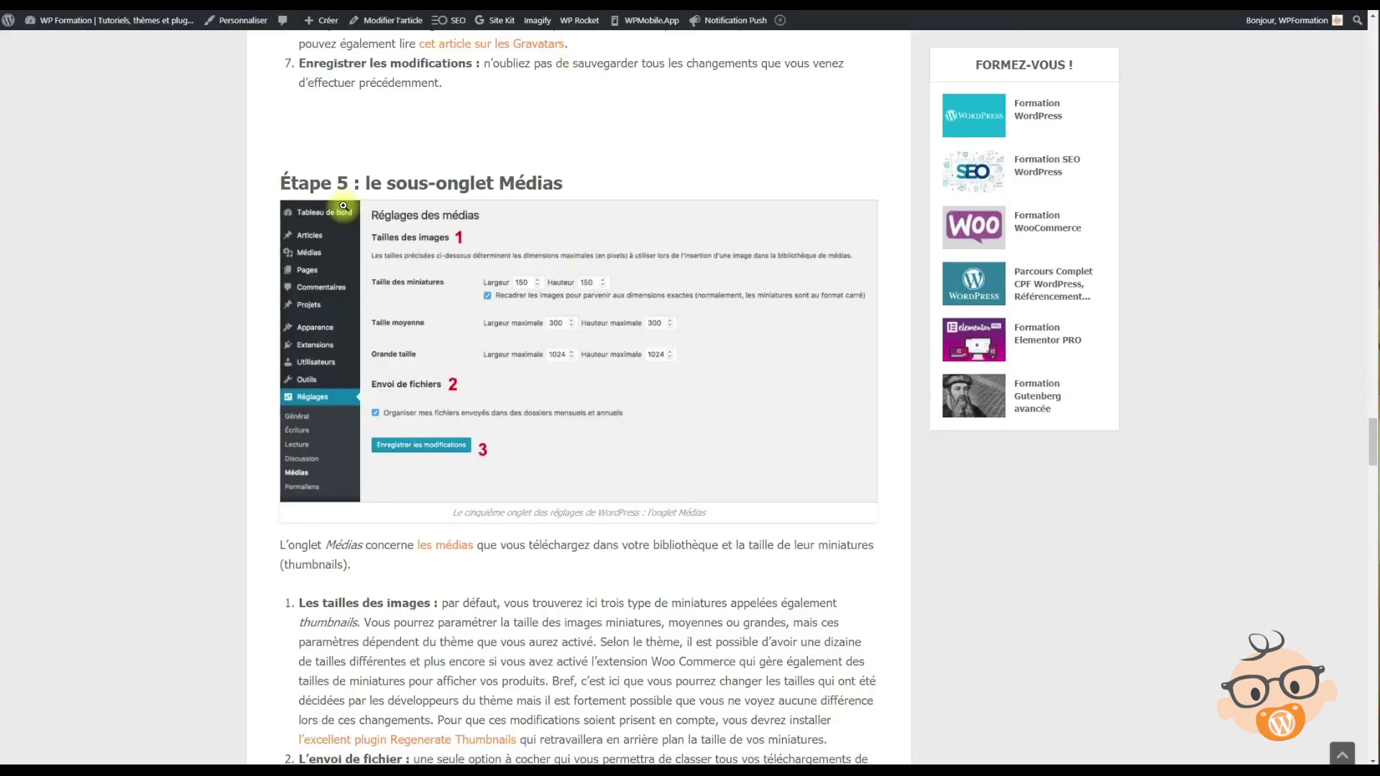
Switch back to the WPFormation article and return to its introduction listing the six settings sections
scroll(540, 409, up, 8)
scroll(540, 409, up, 15)
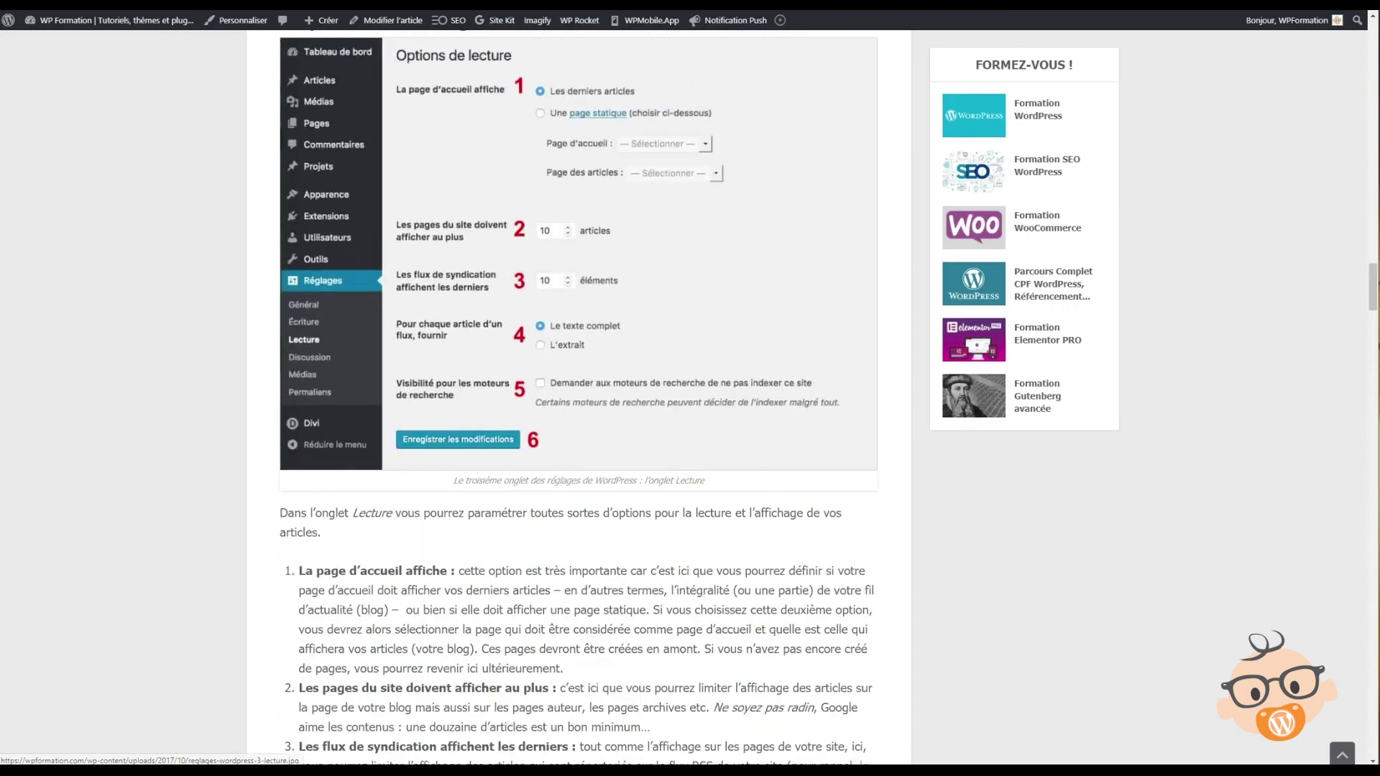
click(1341, 753)
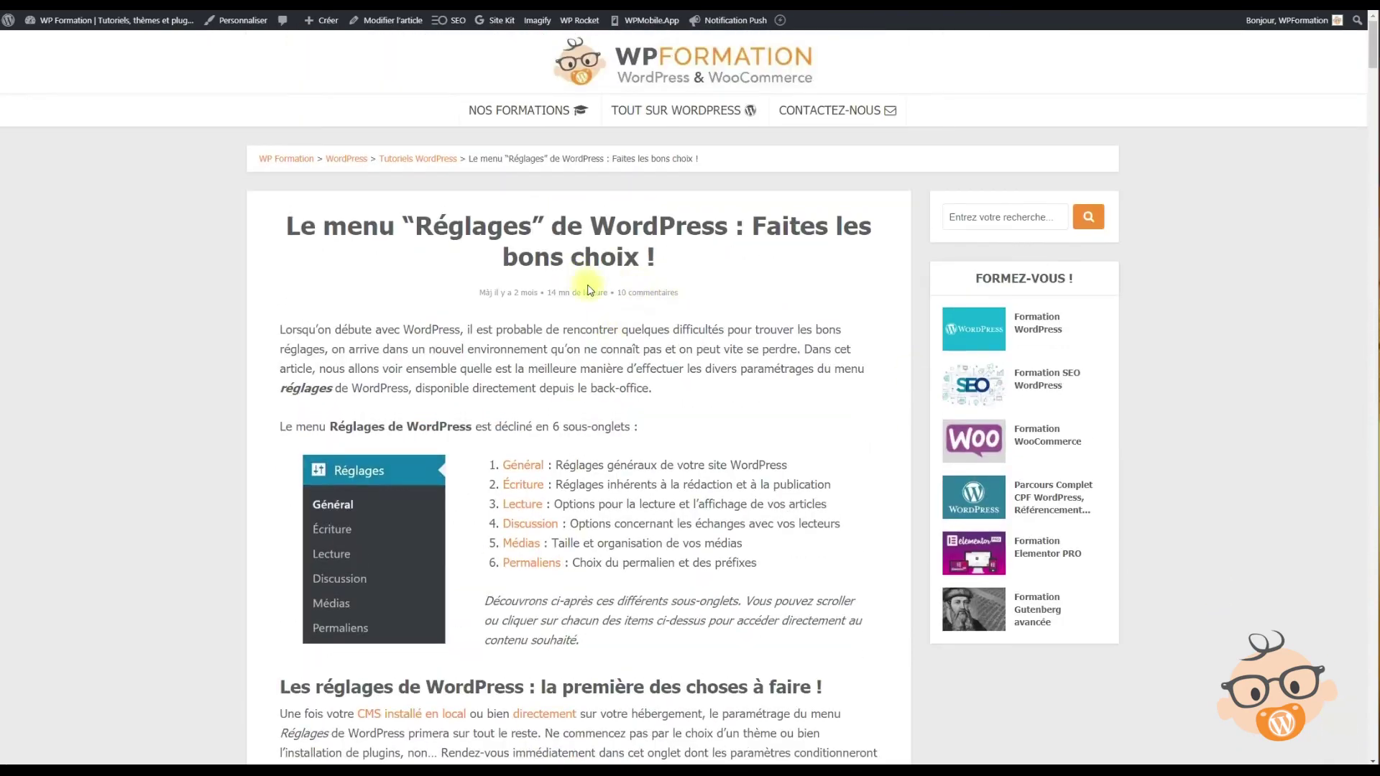